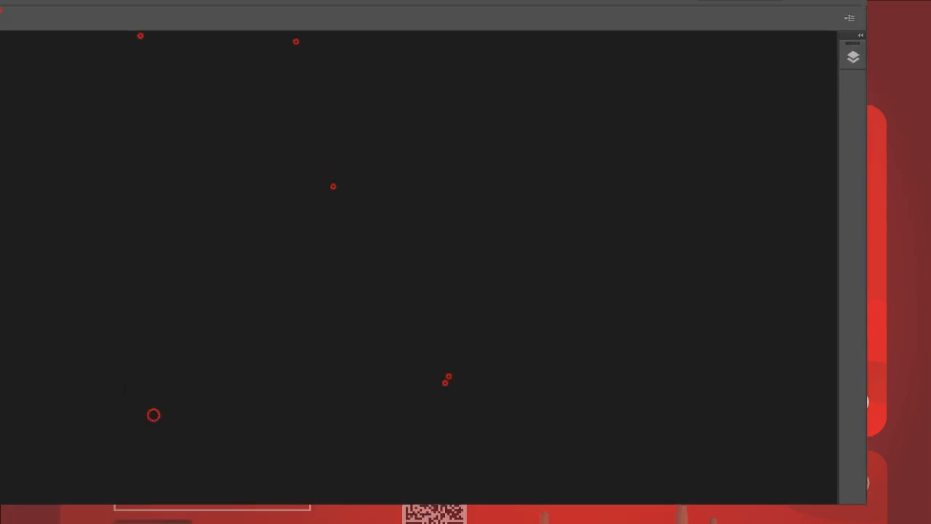
# Start a new document with a width of 500 px and a height of 200 px
pyautogui.hotkey('ctrl', '4')
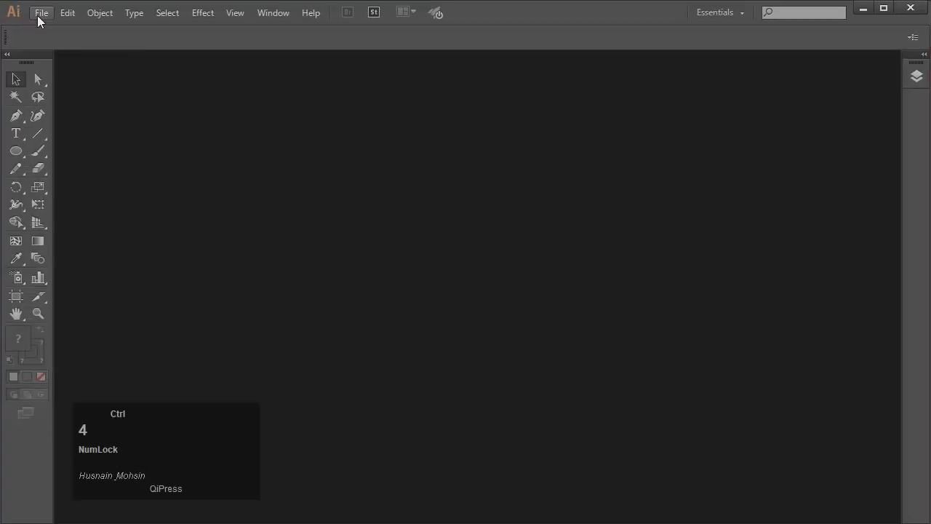
pyautogui.click(63, 28)
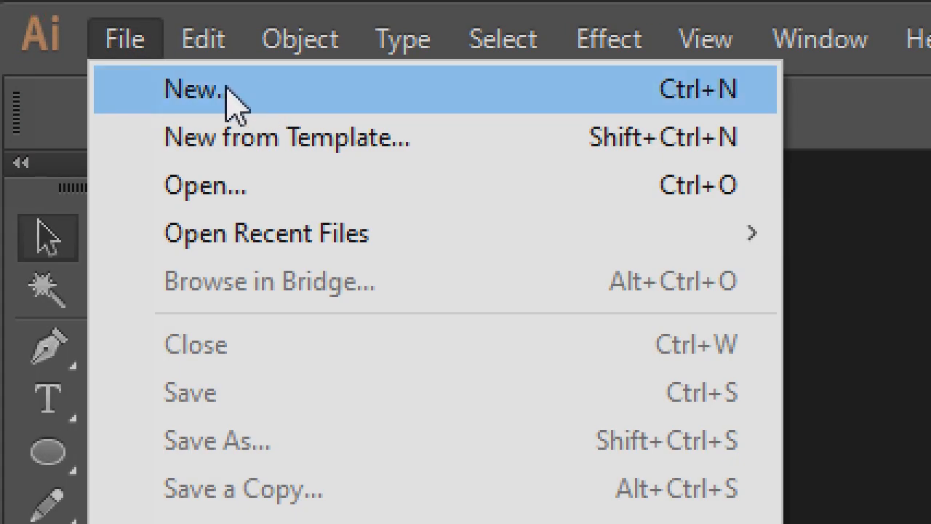
pyautogui.click(125, 48)
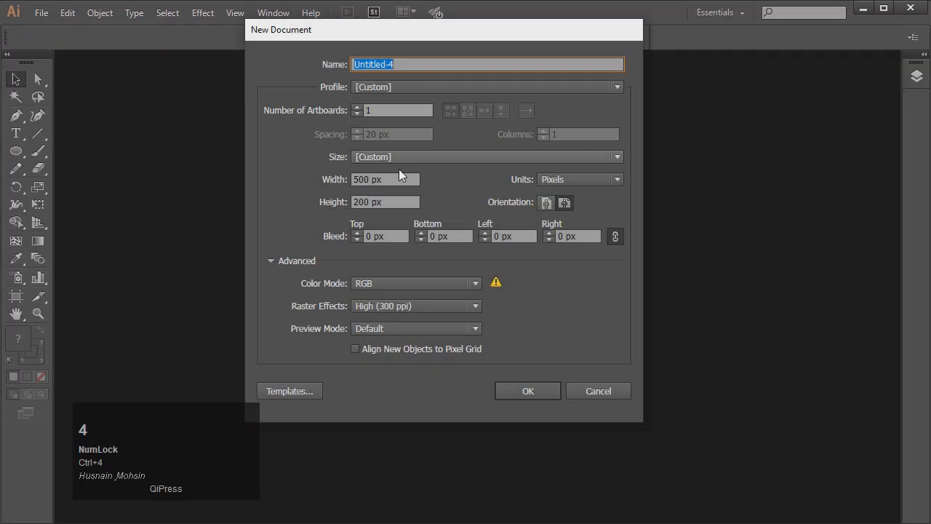
pyautogui.click(398, 183)
pyautogui.write('500')
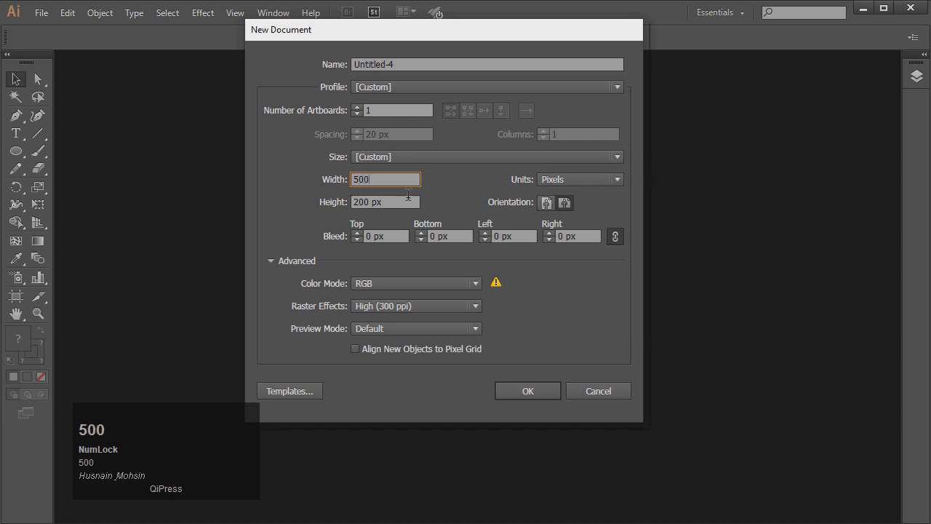
pyautogui.click(395, 207)
pyautogui.write('200')
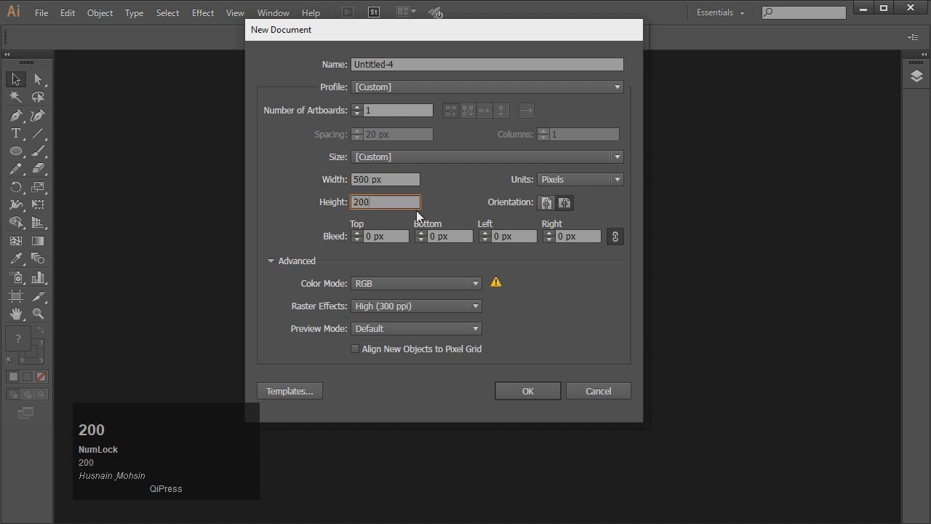
pyautogui.hotkey('ctrl', '4')
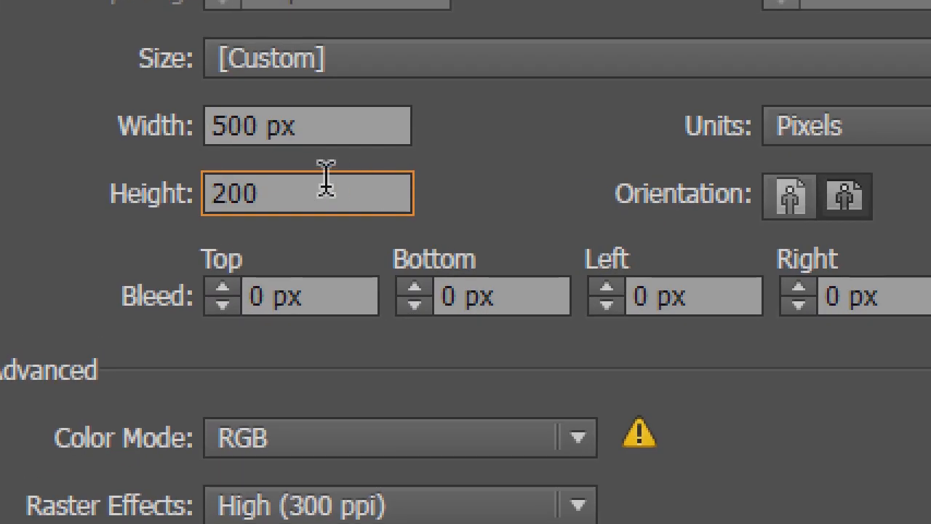
# Create the document with units in Pixels, RGB color mode and High (300 ppi) raster effects
pyautogui.click(889, 133)
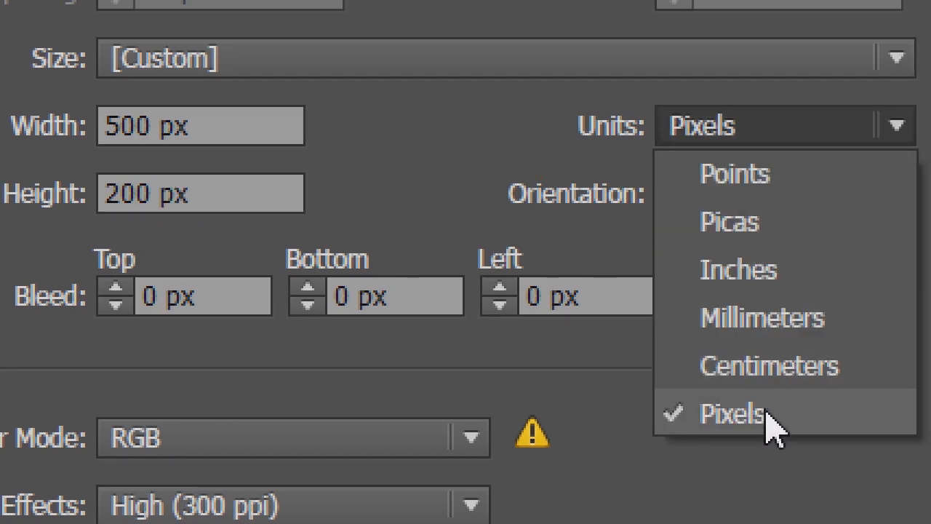
pyautogui.click(882, 431)
pyautogui.click(271, 263)
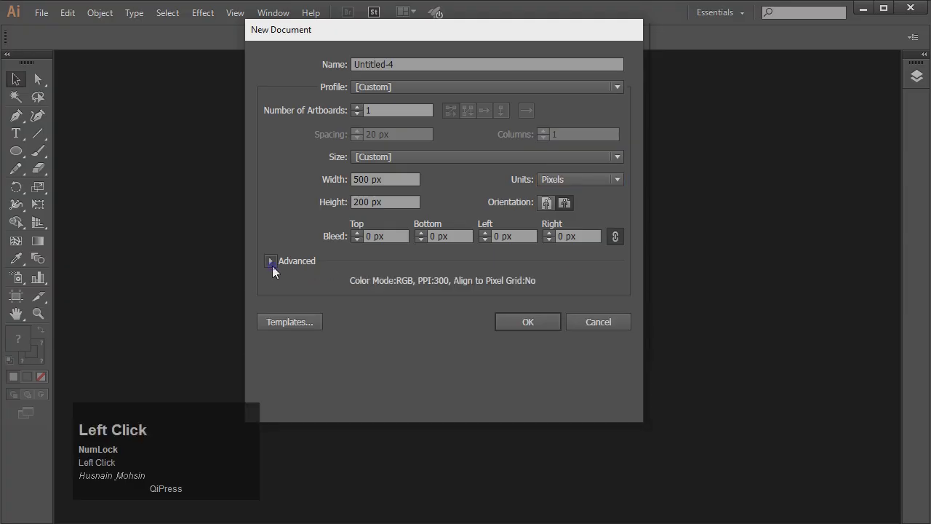
pyautogui.click(272, 264)
pyautogui.click(361, 285)
pyautogui.click(387, 311)
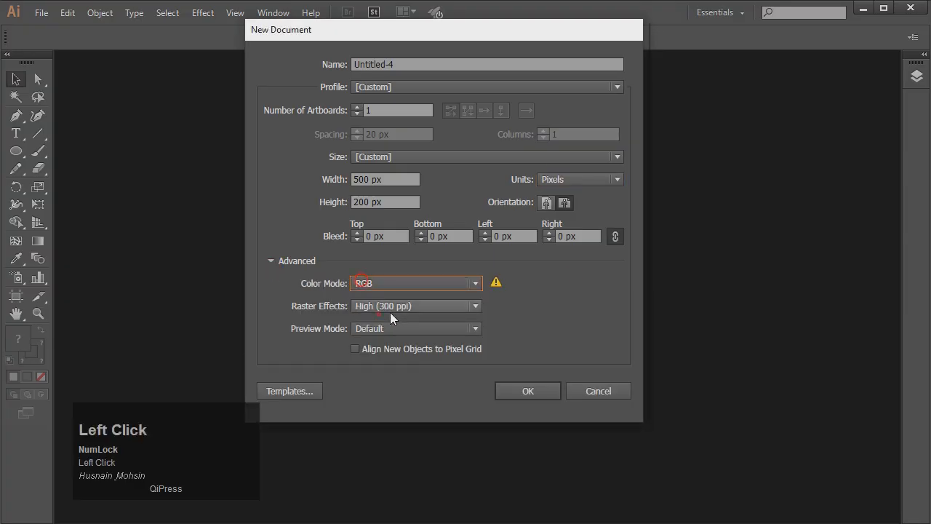
pyautogui.click(516, 386)
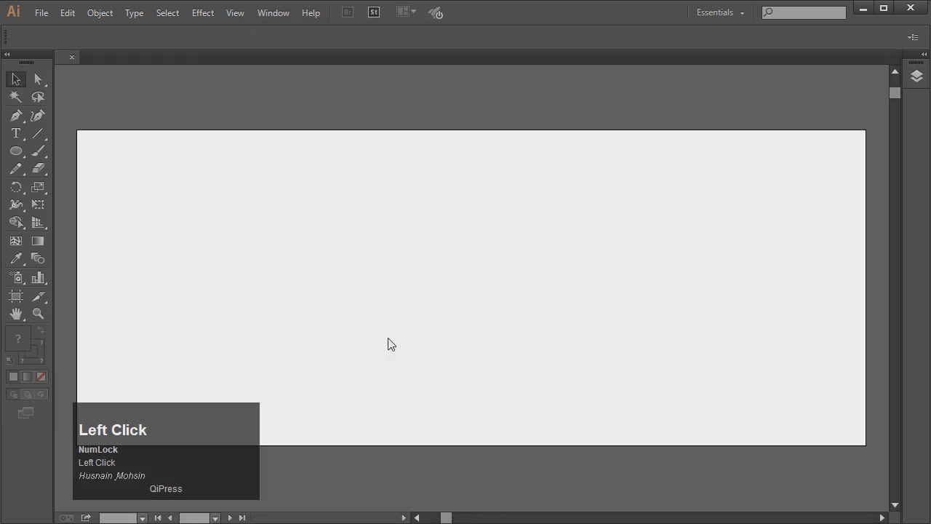
# Draw a 500 × 200 px rectangle covering the whole artboard and nudge it into line with the artboard edges
pyautogui.hotkey('ctrl', '-')
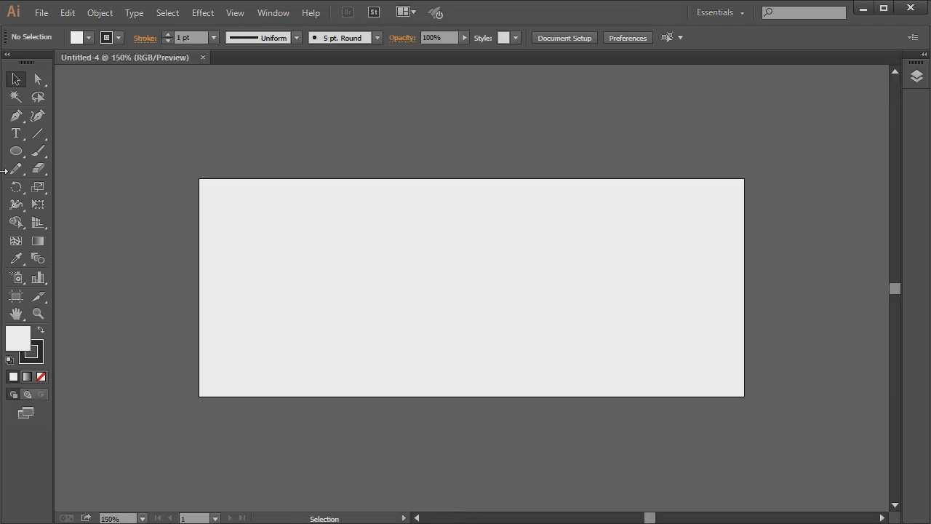
pyautogui.rightClick(16, 154)
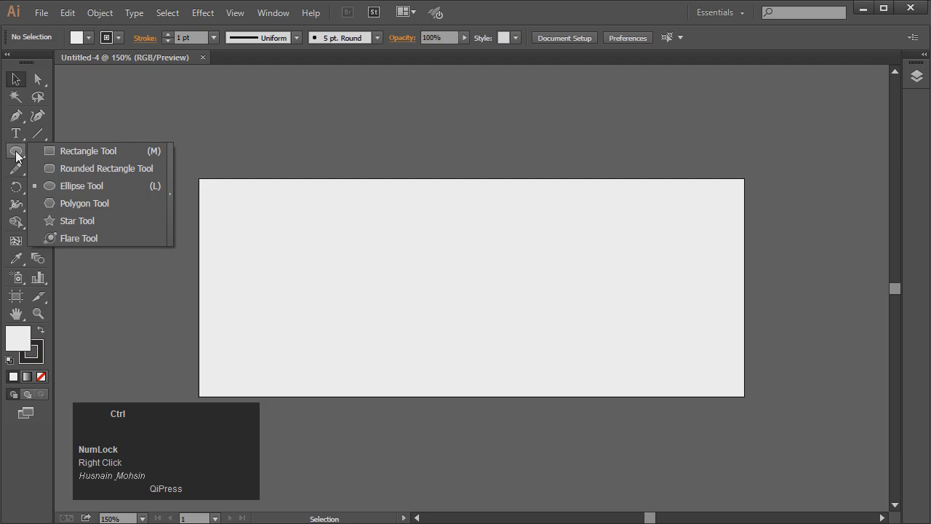
pyautogui.hotkey('ctrl', '4')
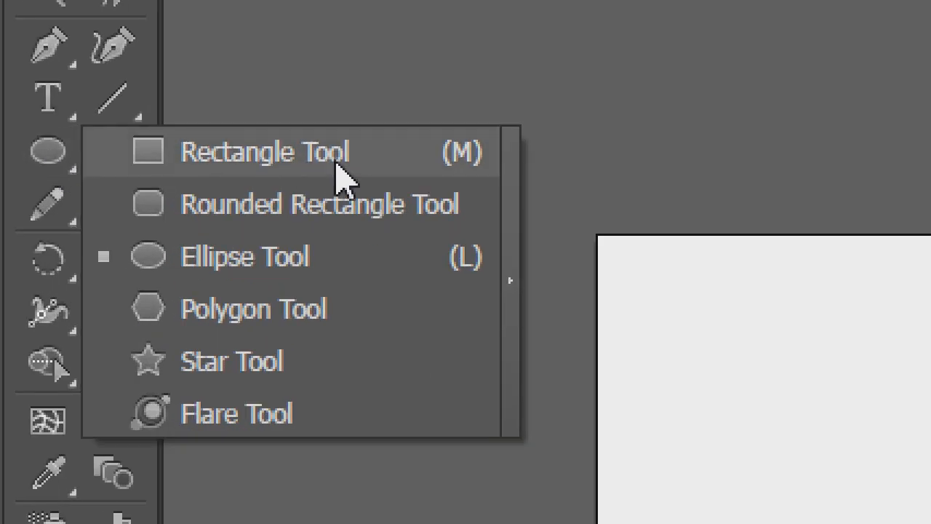
pyautogui.click(342, 174)
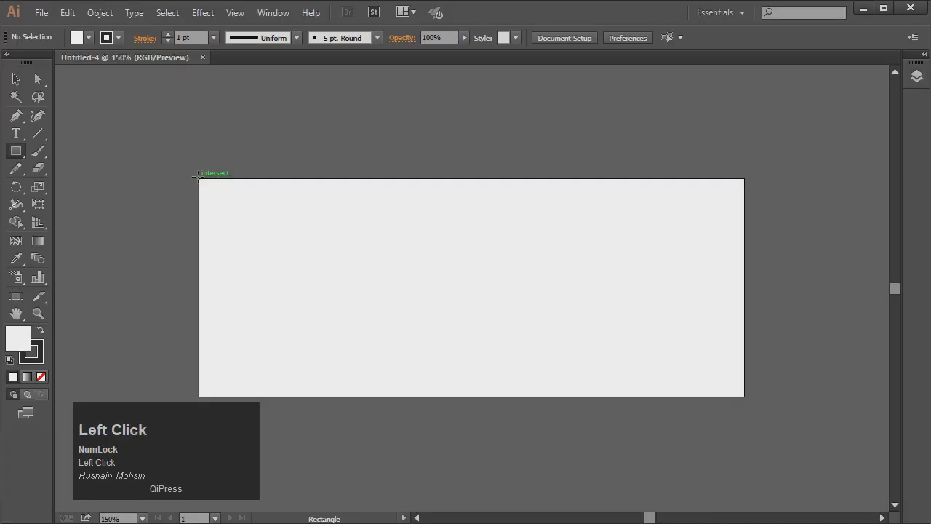
pyautogui.moveTo(199, 176); pyautogui.dragTo(743, 395)
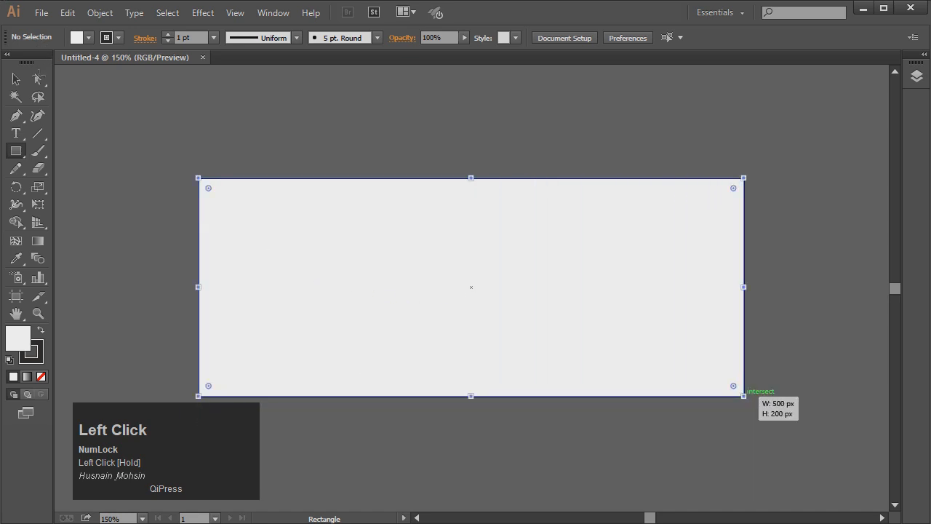
pyautogui.click(16, 82)
pyautogui.press('Right')
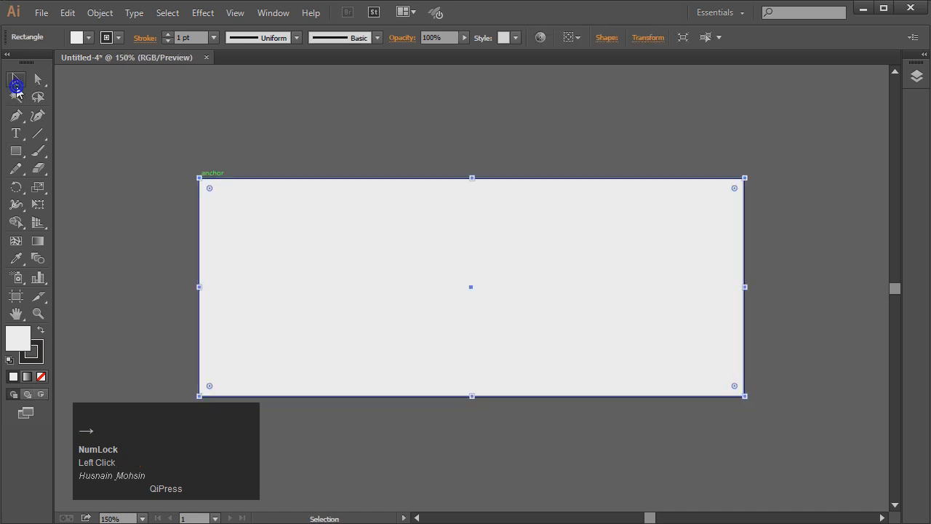
# Set both the fill and the stroke of the rectangle to None and deselect it
pyautogui.click(88, 38)
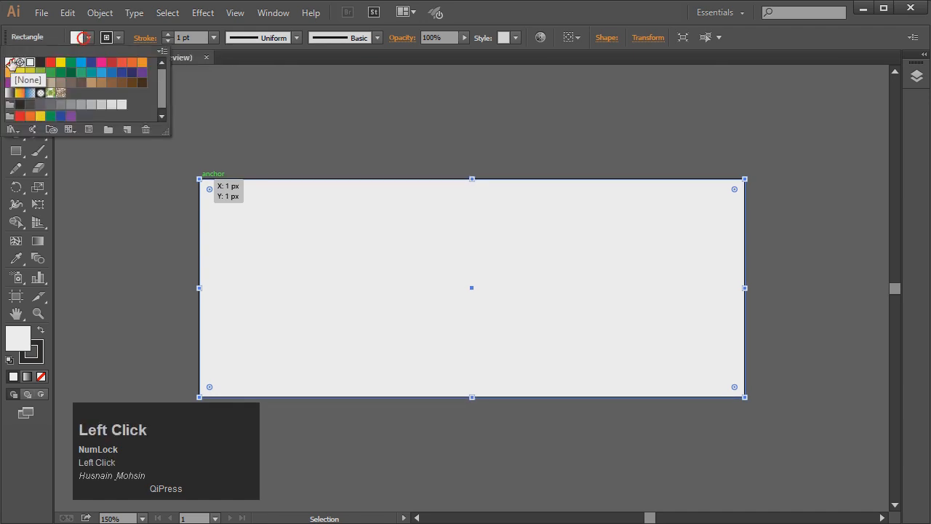
pyautogui.click(11, 63)
pyautogui.click(118, 37)
pyautogui.click(10, 62)
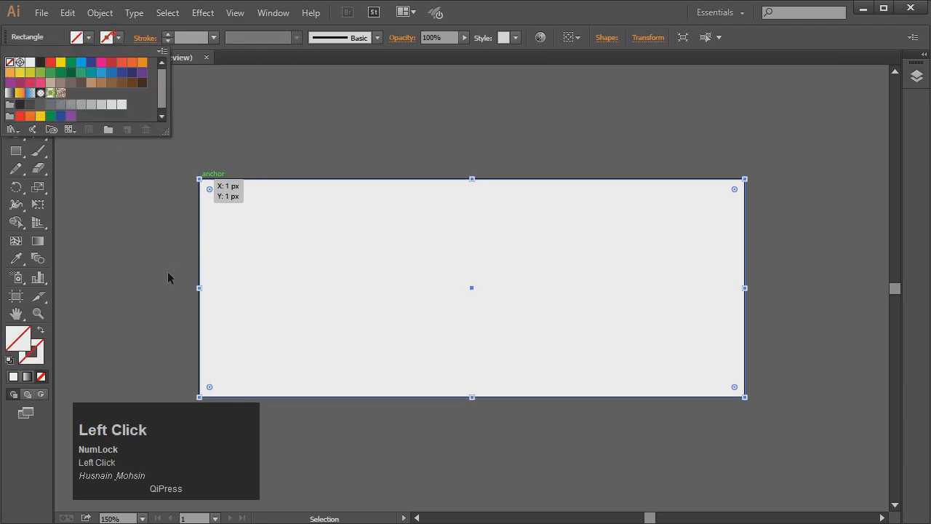
pyautogui.click(168, 277)
pyautogui.scroll(-1, 168, 275)
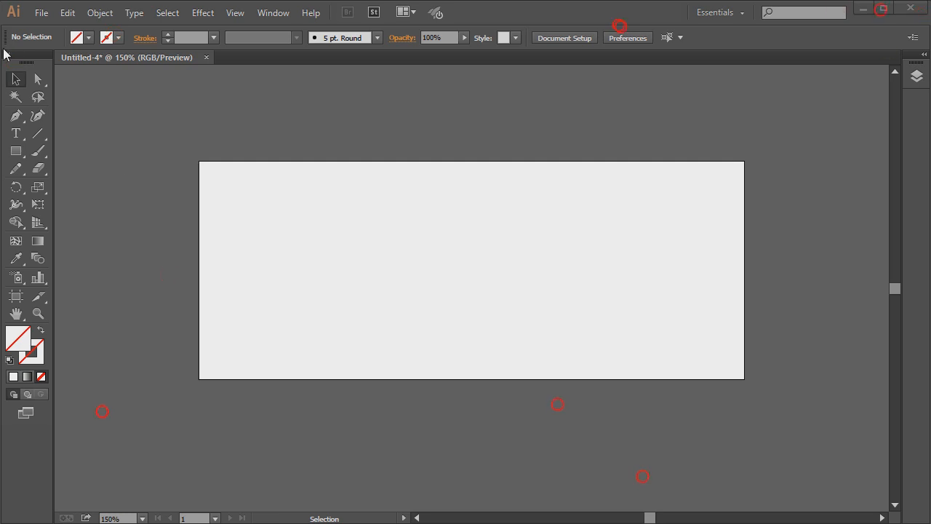
# Select the artboard-sized rectangle and bring up the gradient settings near its upper right corner
pyautogui.click(394, 164)
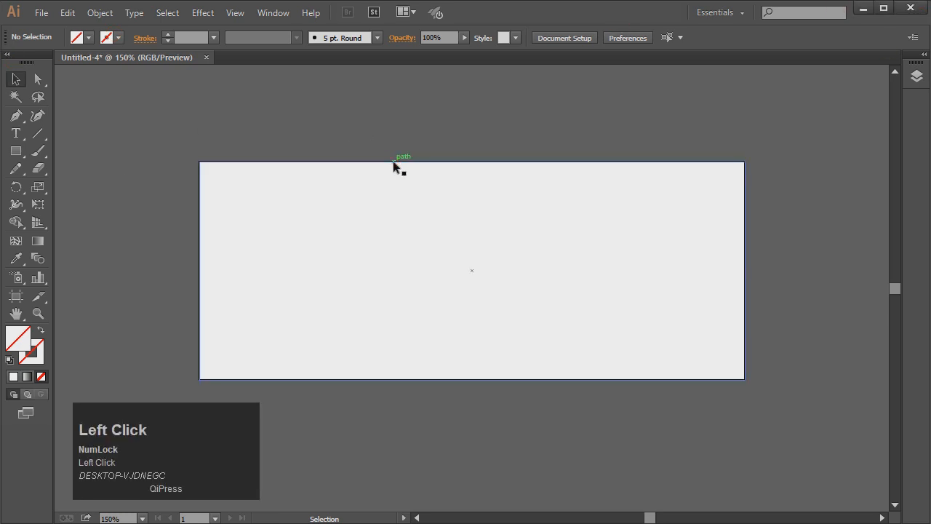
pyautogui.click(394, 165)
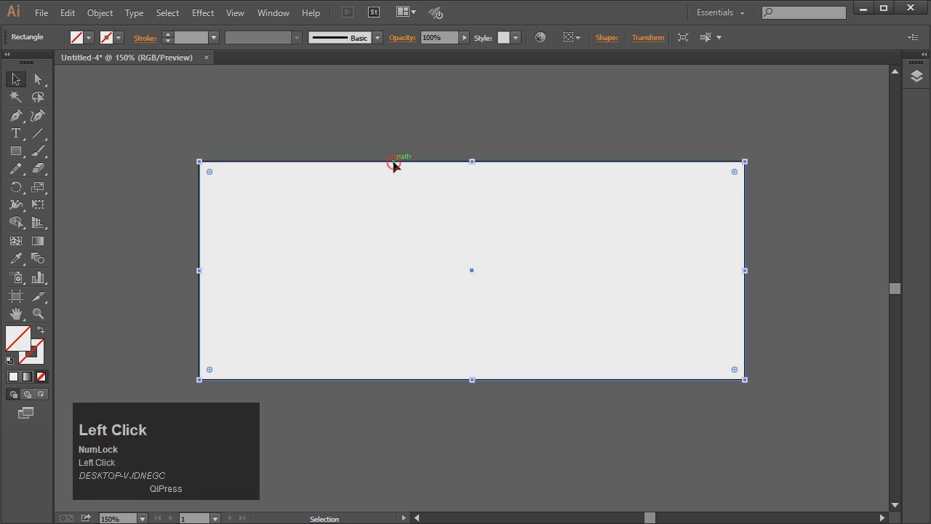
pyautogui.click(260, 13)
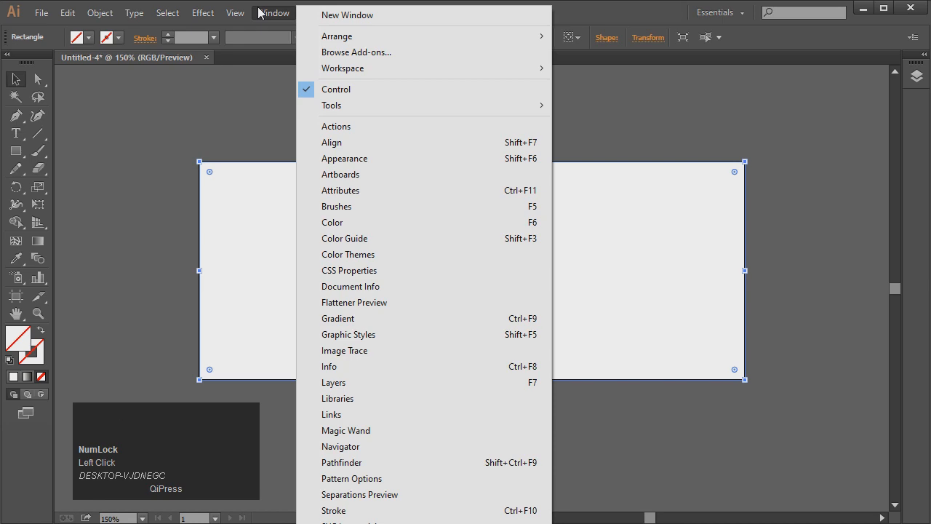
pyautogui.hotkey('ctrl', '4')
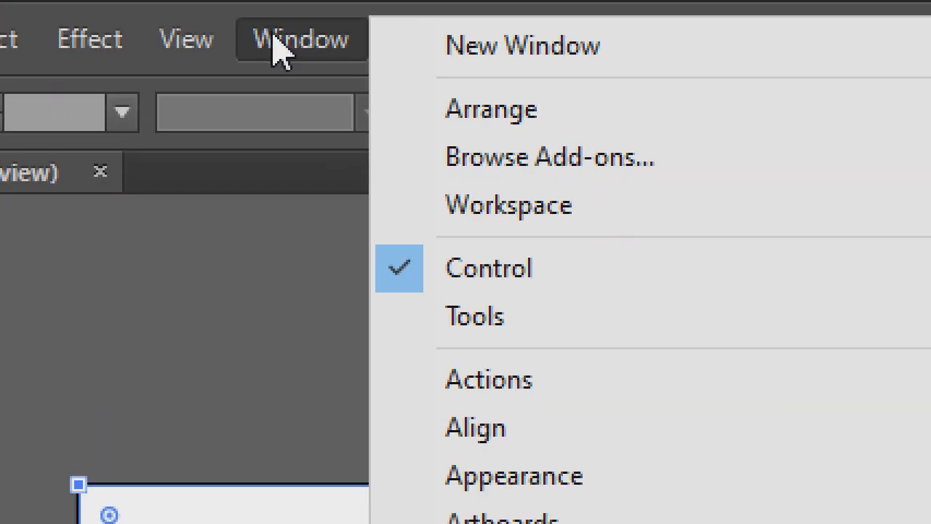
pyautogui.hotkey('ctrl', '4')
pyautogui.hotkey('ctrl', '4')
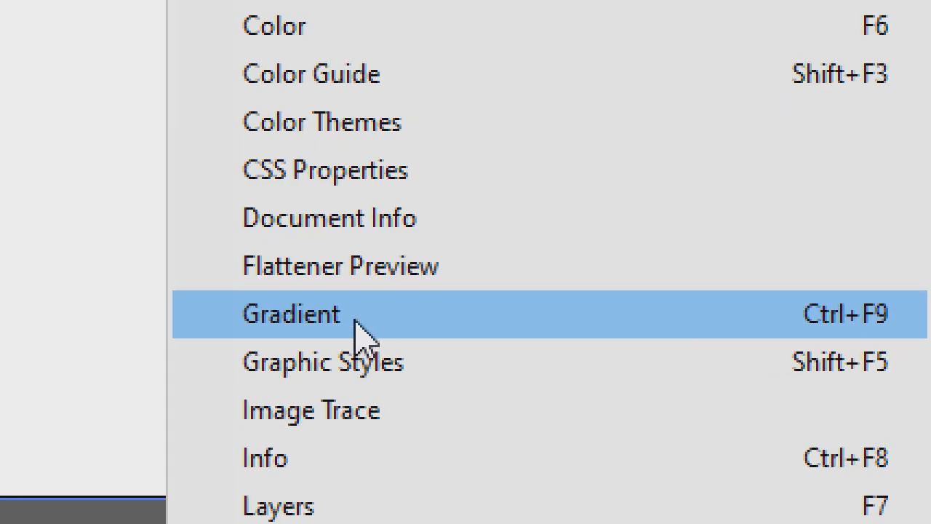
pyautogui.click(356, 324)
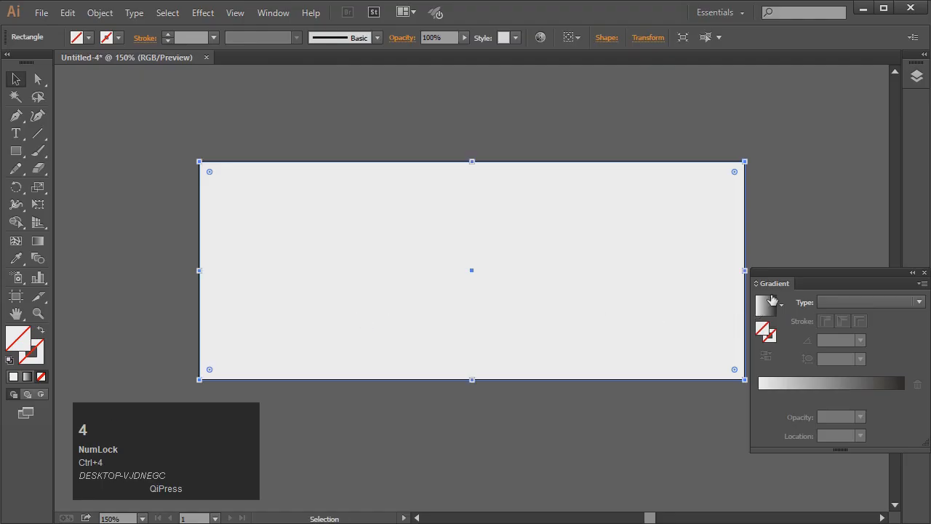
pyautogui.moveTo(800, 277); pyautogui.dragTo(710, 92)
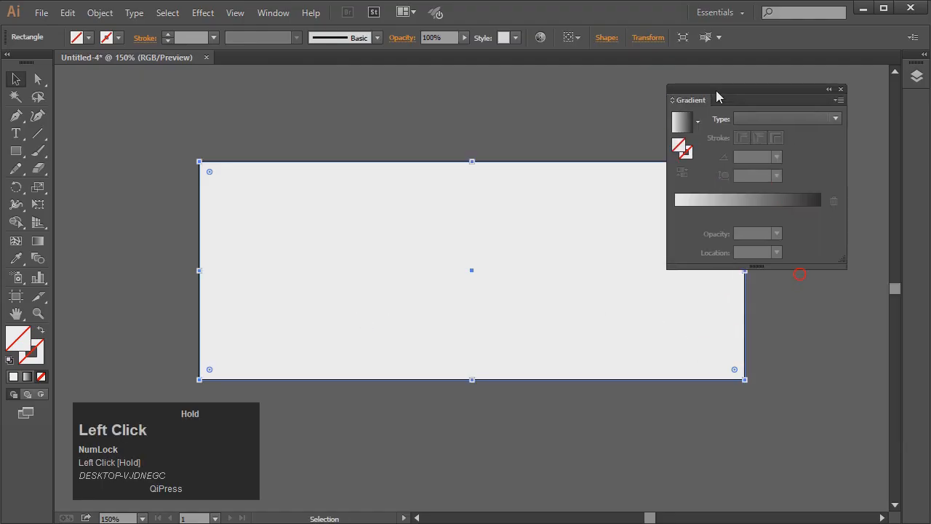
# Fill the rectangle with a gradient of type Radial
pyautogui.click(684, 122)
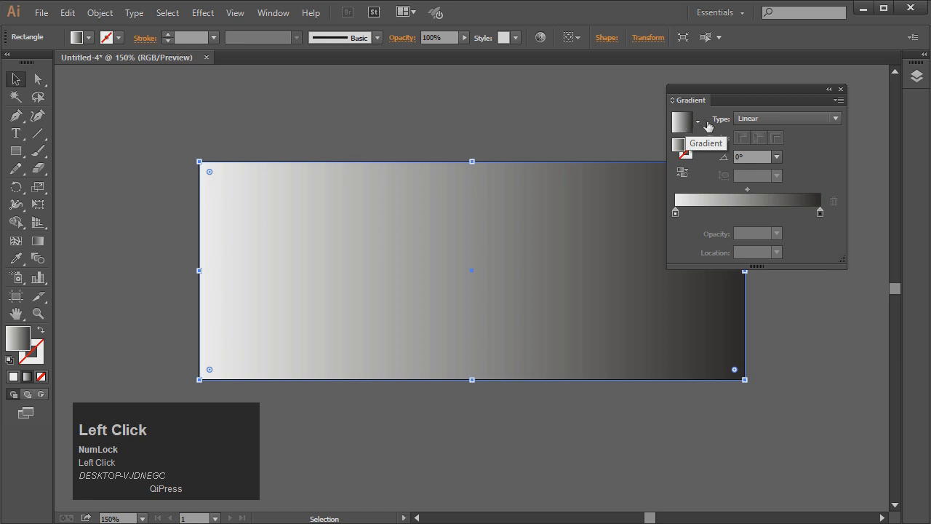
pyautogui.click(742, 119)
pyautogui.click(761, 147)
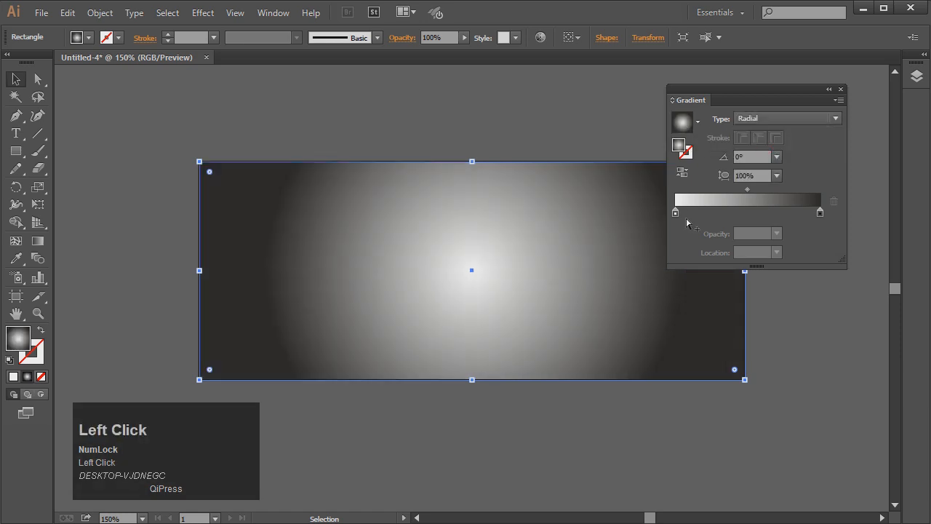
# Change the dark outer color stop of the radial gradient to the pure red swatch
pyautogui.click(821, 213)
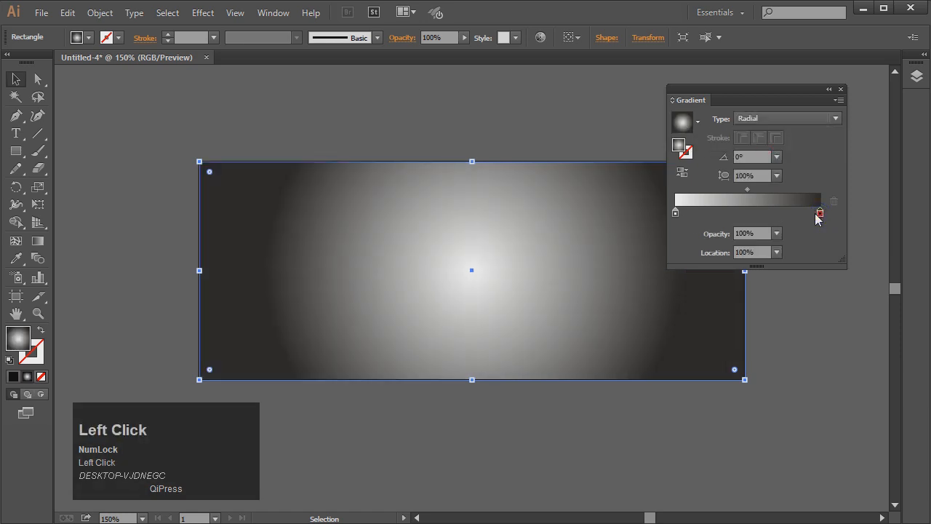
pyautogui.doubleClick(818, 214)
pyautogui.click(733, 258)
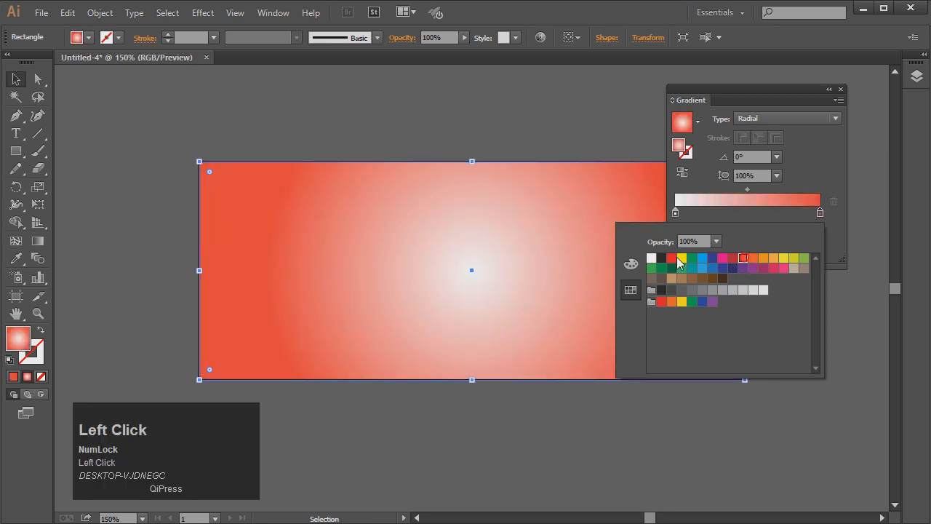
pyautogui.click(671, 259)
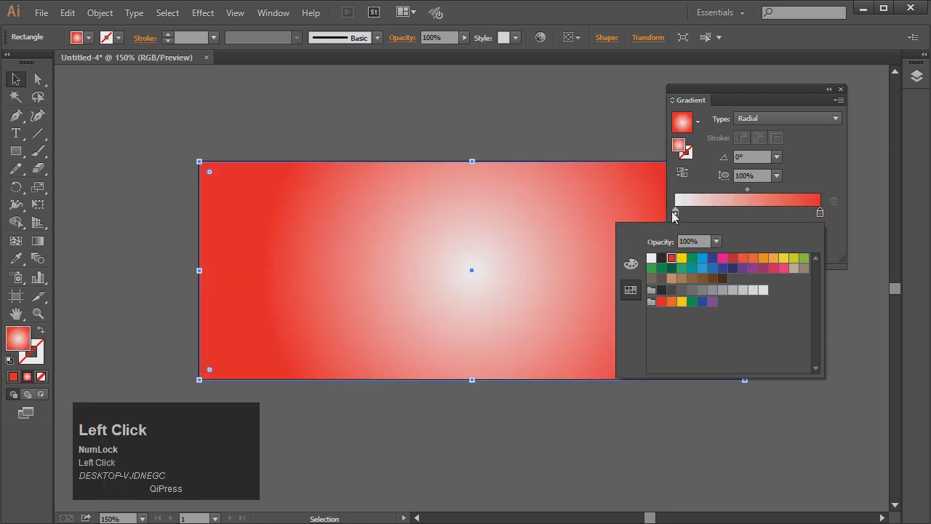
# Change the white center color stop of the gradient to the same red swatch
pyautogui.click(674, 213)
pyautogui.doubleClick(676, 211)
pyautogui.click(671, 258)
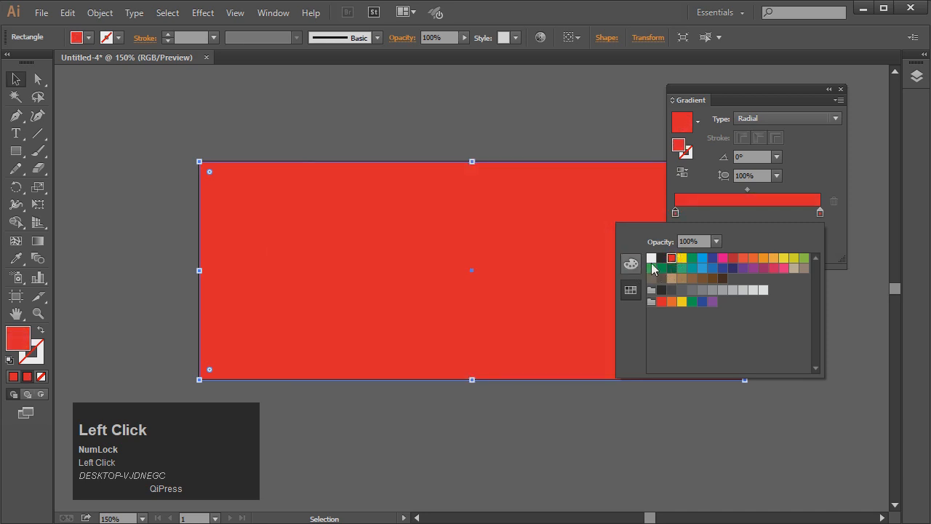
# Darken the gradient's outer color stop by lowering its red value to 190, giving BE1C24
pyautogui.click(820, 214)
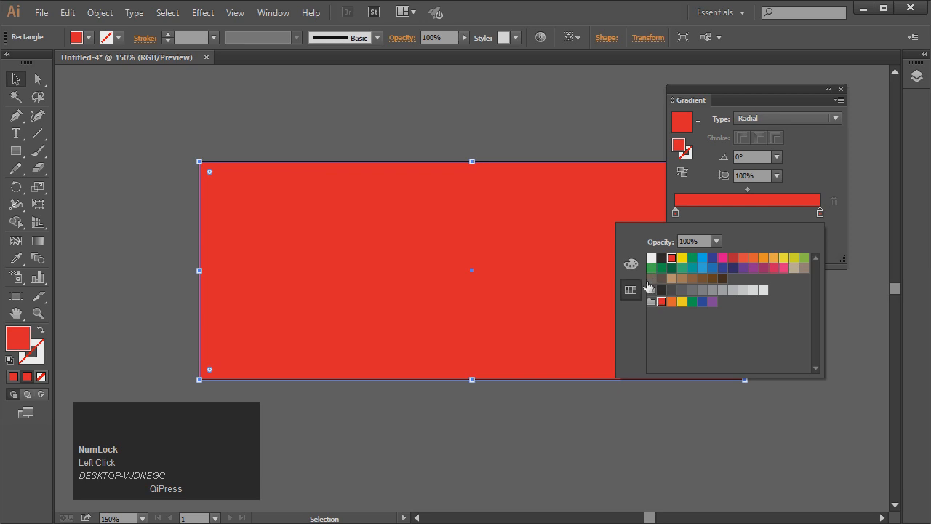
pyautogui.click(631, 263)
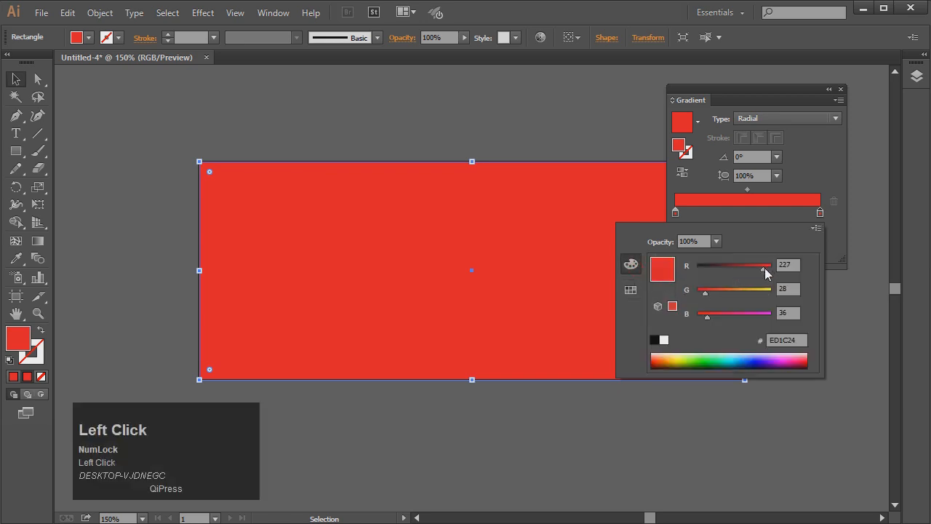
pyautogui.moveTo(766, 272); pyautogui.dragTo(754, 273)
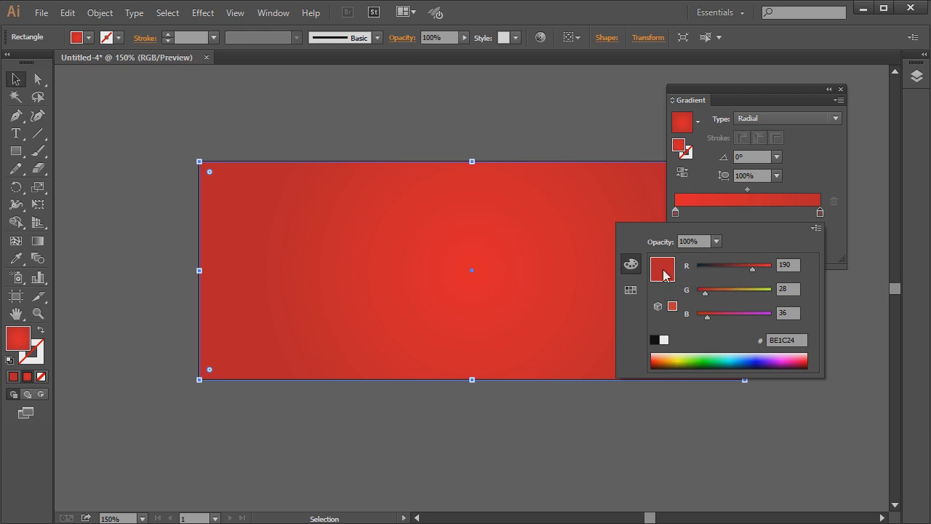
# Brighten the radial gradient's center color stop by setting red to 255 and green to 21, giving FF1524
pyautogui.click(676, 209)
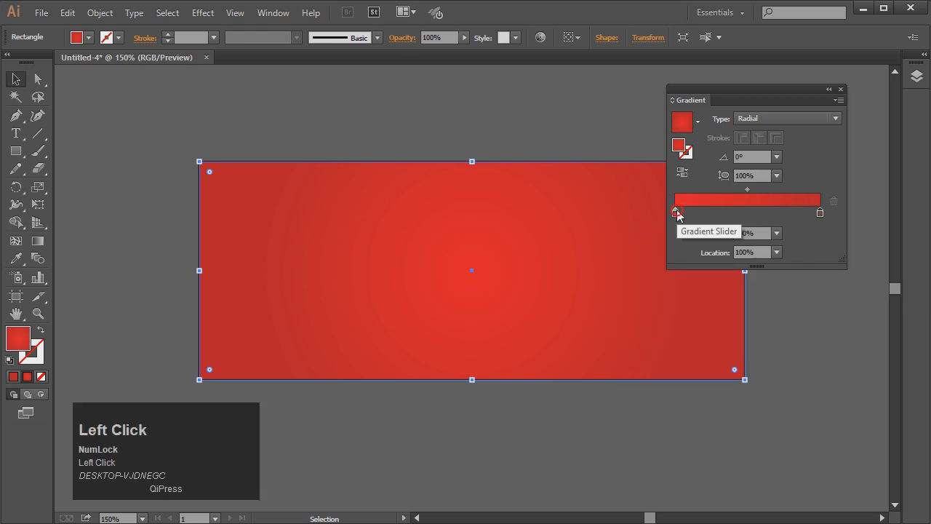
pyautogui.click(677, 210)
pyautogui.doubleClick(677, 210)
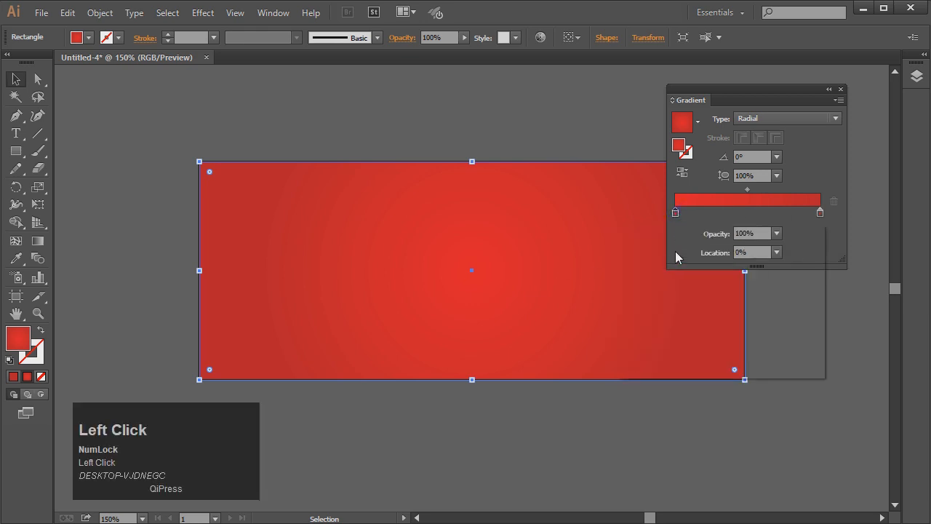
pyautogui.click(774, 267)
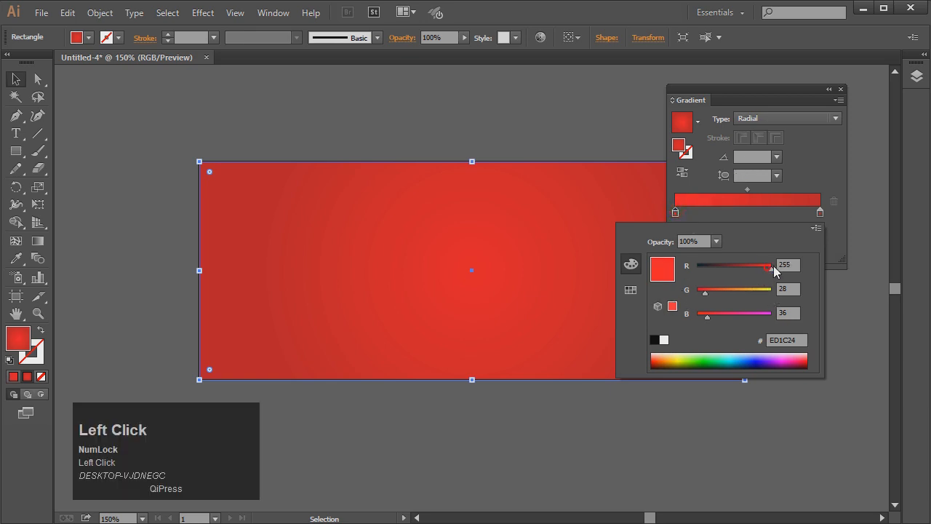
pyautogui.moveTo(707, 294); pyautogui.dragTo(705, 295)
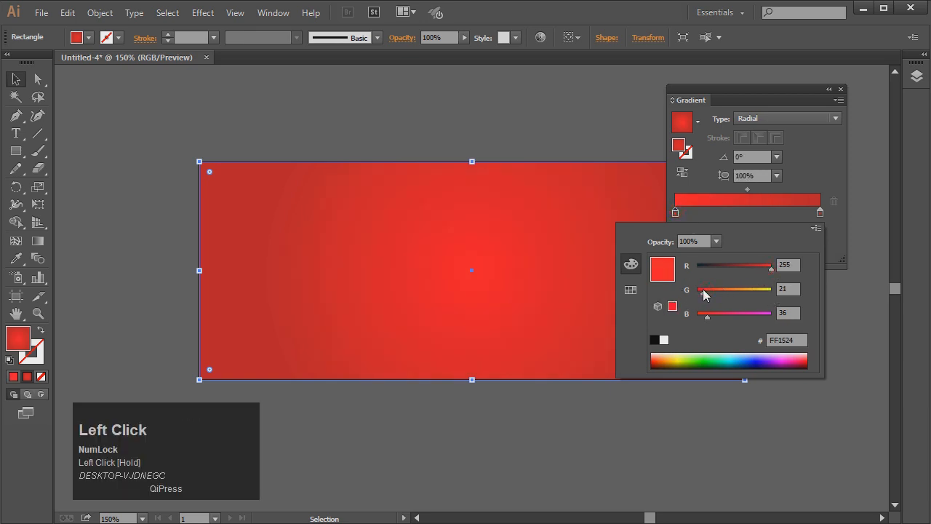
pyautogui.click(444, 135)
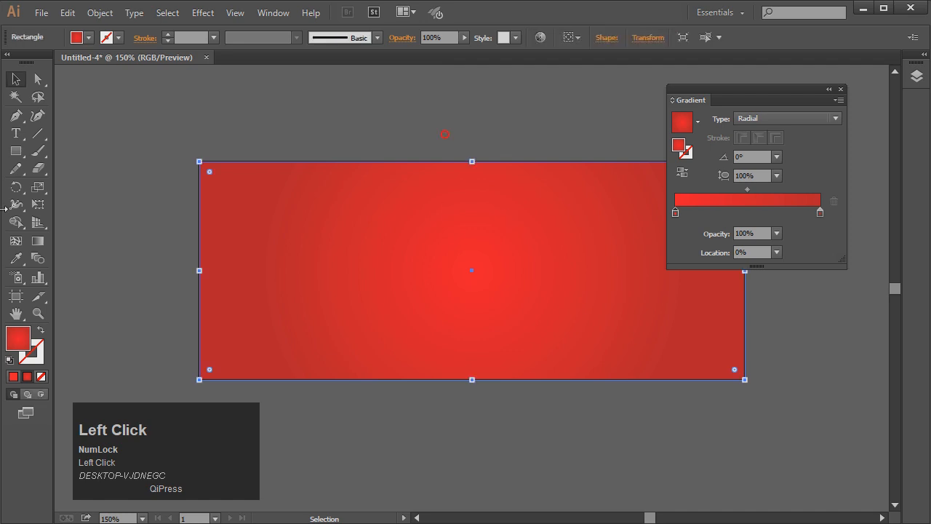
# Reposition the rectangle's radial gradient with the Gradient tool so its bright center sits right of the middle, angled about -100.2°, and close the Gradient panel
pyautogui.click(32, 243)
pyautogui.moveTo(699, 297); pyautogui.dragTo(169, 300)
pyautogui.moveTo(589, 264); pyautogui.dragTo(351, 187)
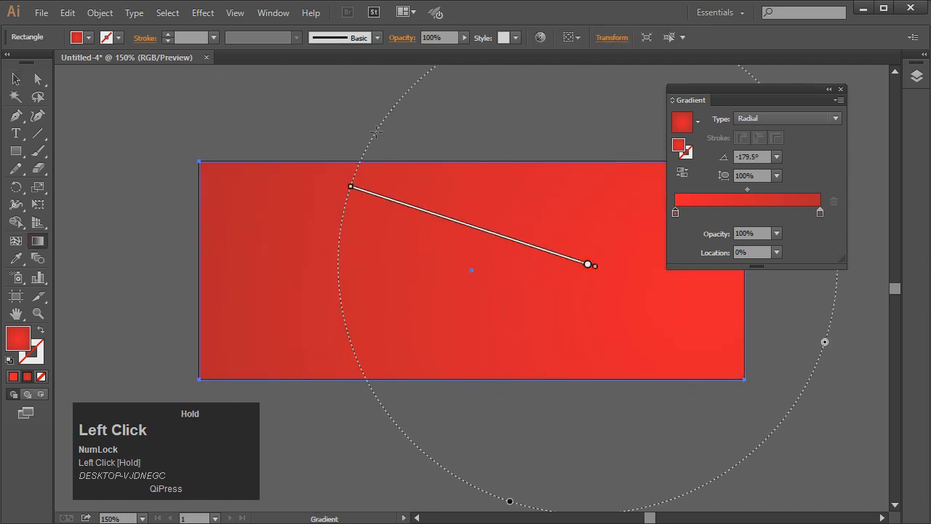
pyautogui.moveTo(580, 294); pyautogui.dragTo(179, 388)
pyautogui.moveTo(573, 278)
pyautogui.mouseDown()
pyautogui.moveTo(456, 375)
pyautogui.moveTo(507, 443)
pyautogui.mouseUp()
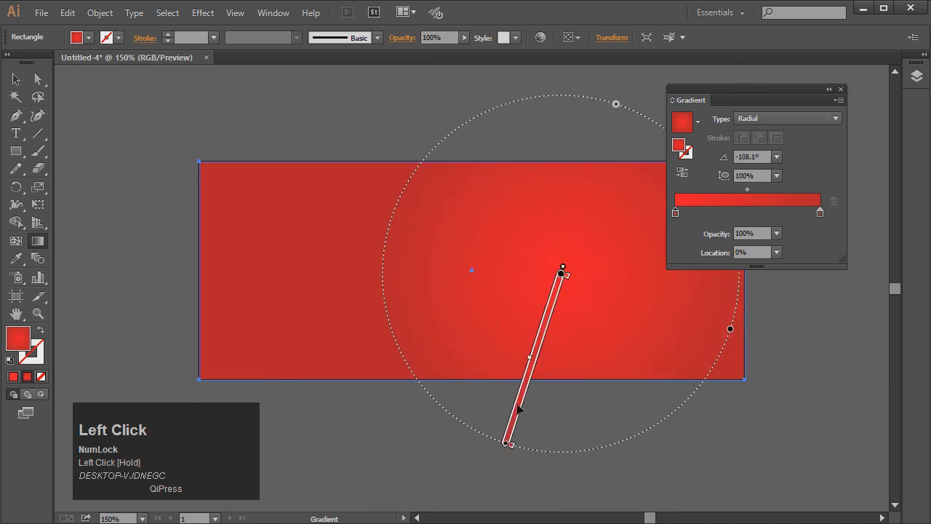
pyautogui.moveTo(582, 275); pyautogui.dragTo(540, 506)
pyautogui.click(16, 79)
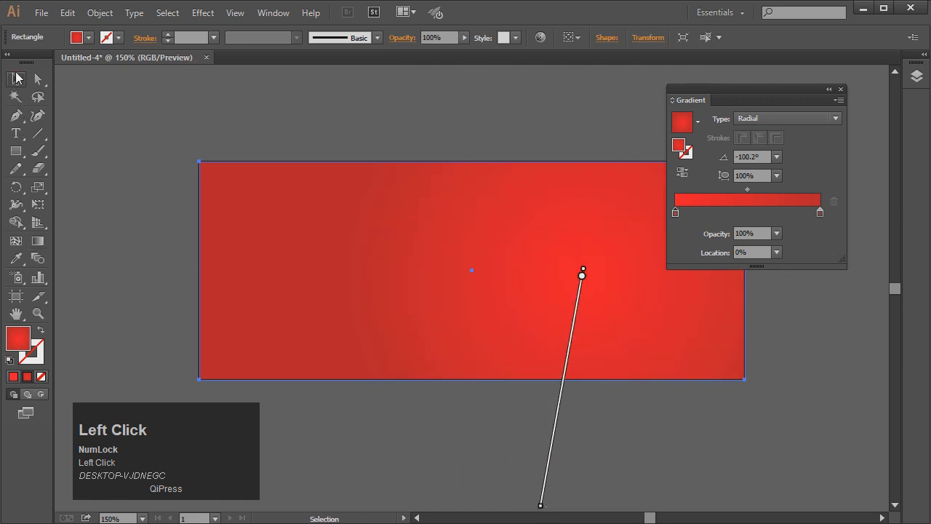
pyautogui.click(169, 101)
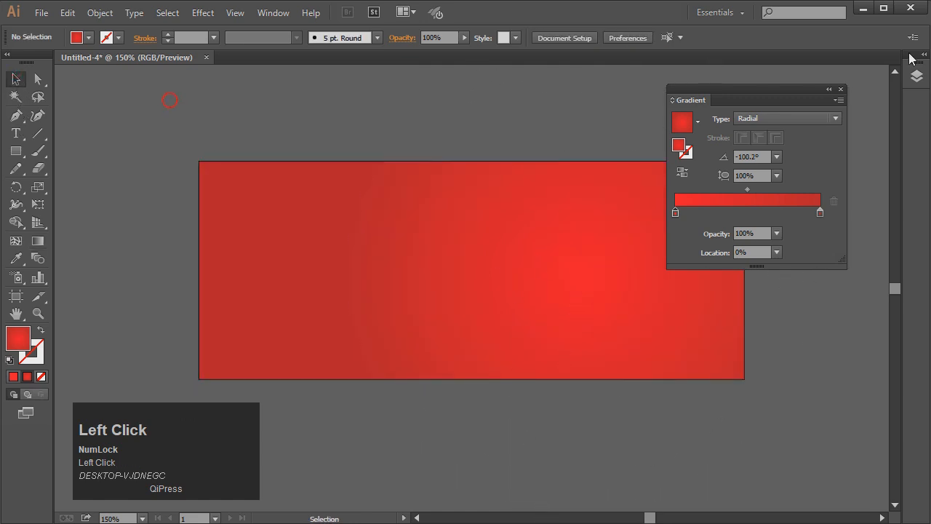
pyautogui.click(843, 88)
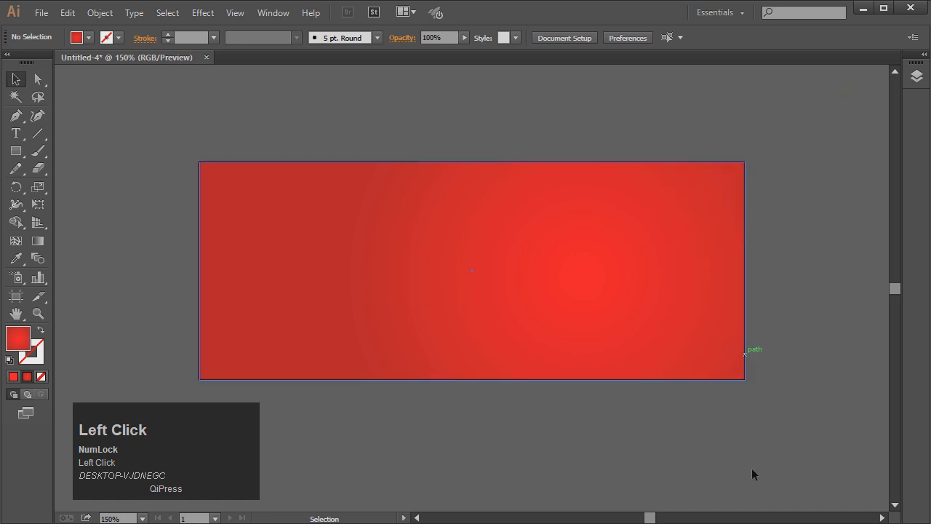
# Draw a small circle with the Ellipse tool over the banner's top-left corner, centered at about X 7 px, Y 10 px
pyautogui.rightClick(16, 150)
pyautogui.hotkey('ctrl', '4')
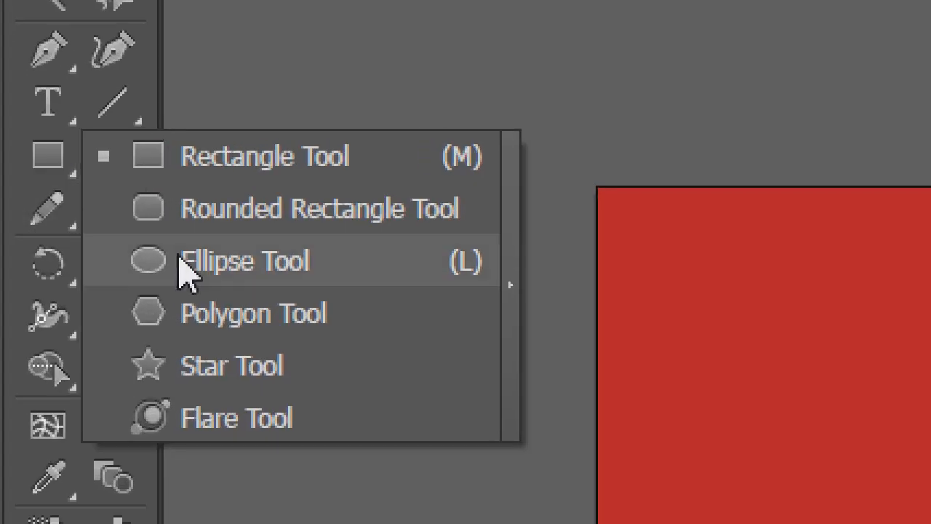
pyautogui.click(213, 236)
pyautogui.hotkey('ctrl', '4')
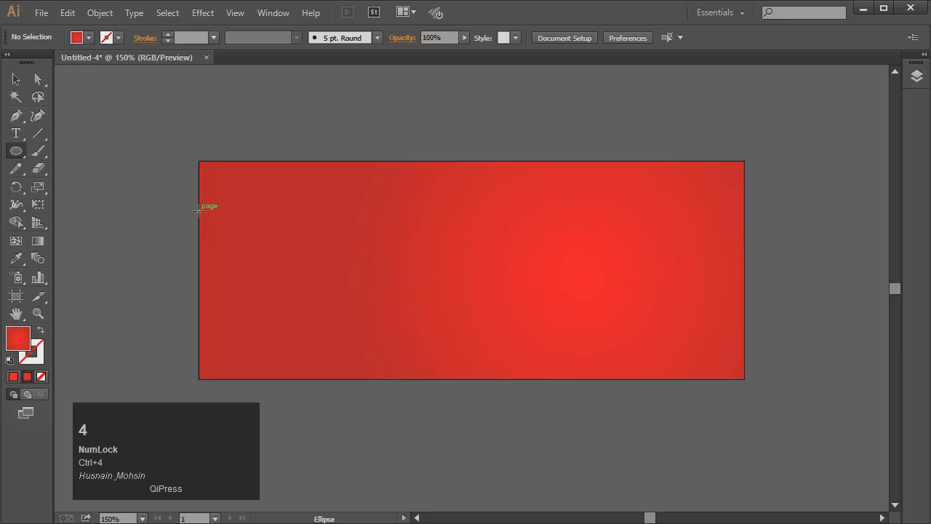
pyautogui.moveTo(632, 245); pyautogui.dragTo(632, 246)
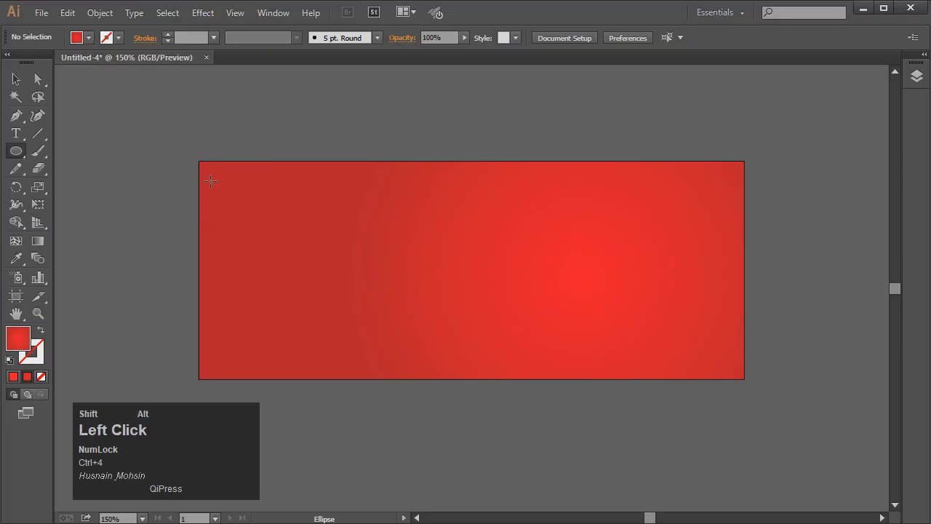
pyautogui.moveTo(205, 171); pyautogui.dragTo(234, 200)
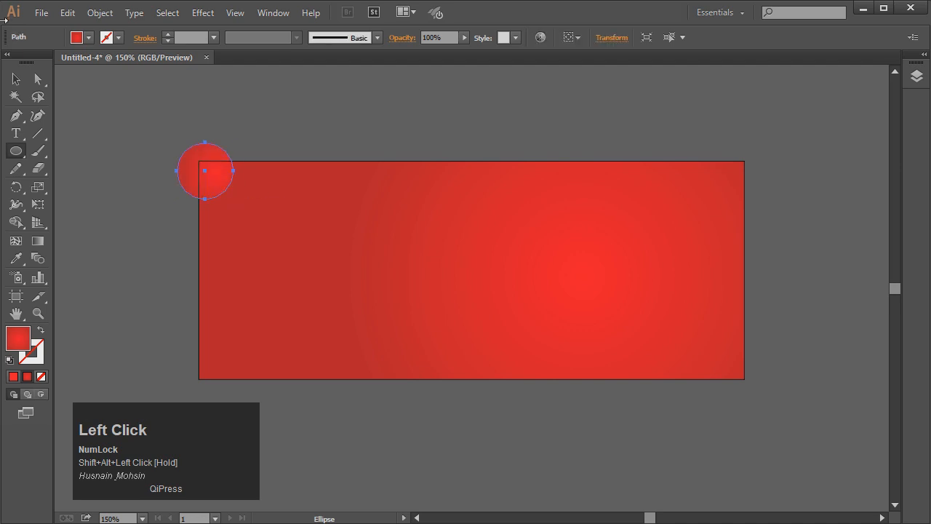
# Fill the small corner circle with the dark red swatch BE1E2D
pyautogui.click(18, 79)
pyautogui.click(88, 37)
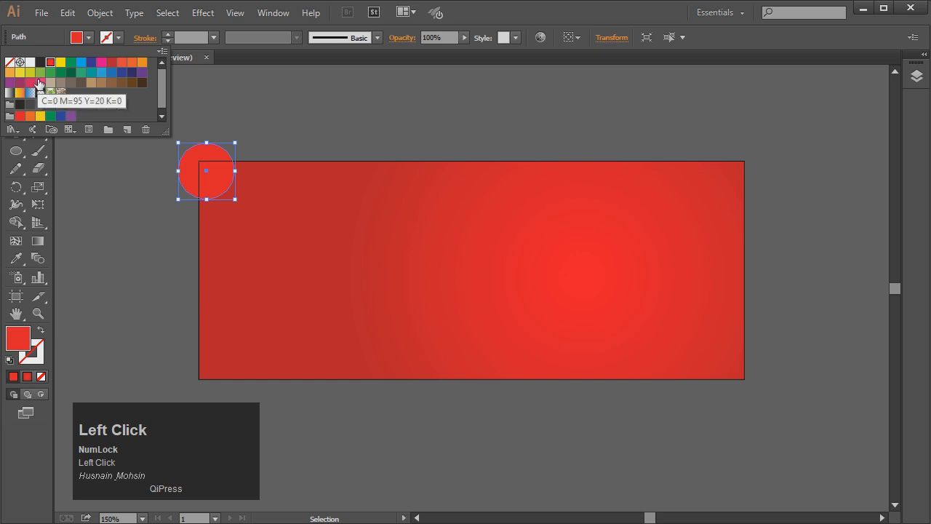
pyautogui.click(106, 64)
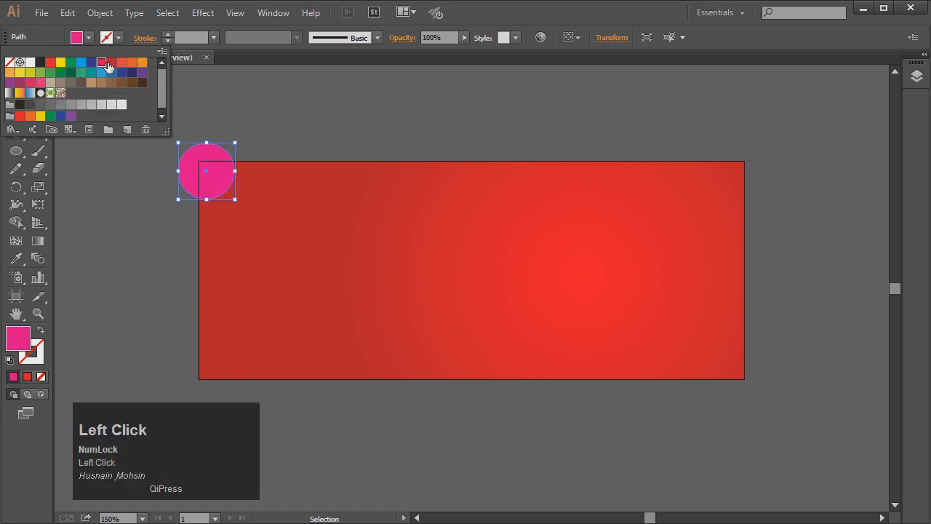
pyautogui.click(122, 186)
pyautogui.click(182, 171)
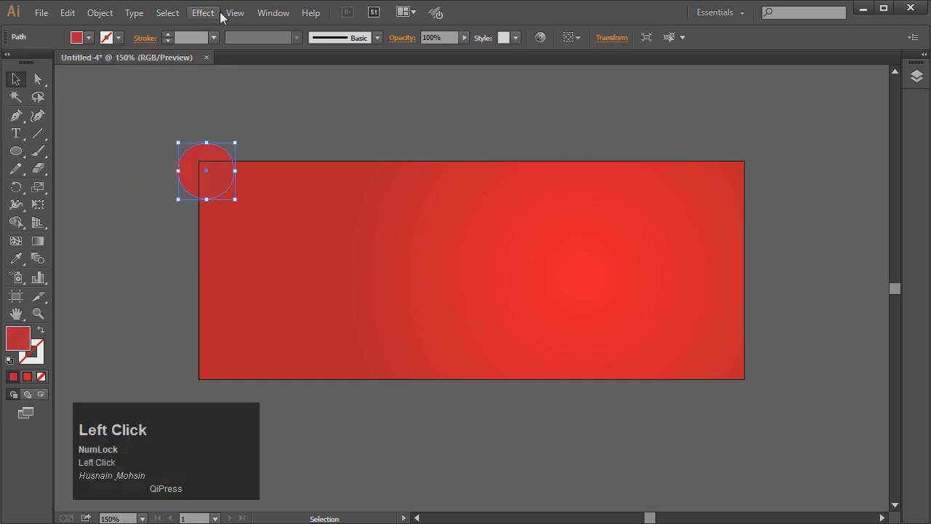
# Darken the small circle's solid fill to A80216 and show the Gradient panel farther to the banner's right side
pyautogui.click(274, 13)
pyautogui.click(348, 320)
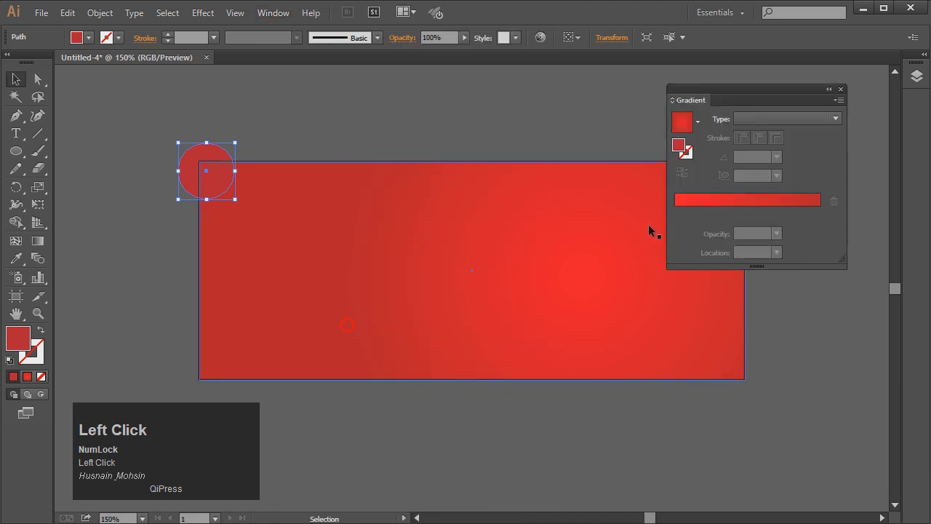
pyautogui.doubleClick(18, 335)
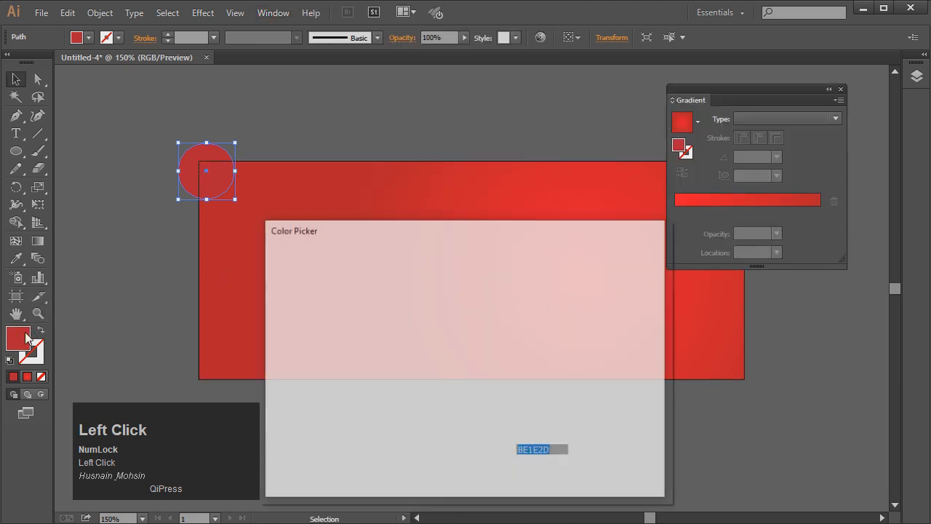
pyautogui.moveTo(430, 319); pyautogui.dragTo(453, 332)
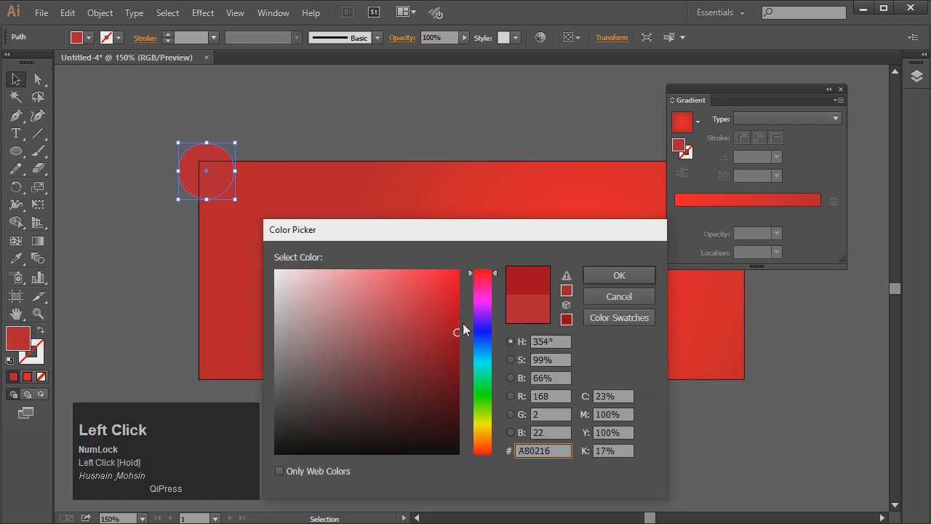
pyautogui.click(593, 274)
pyautogui.click(16, 78)
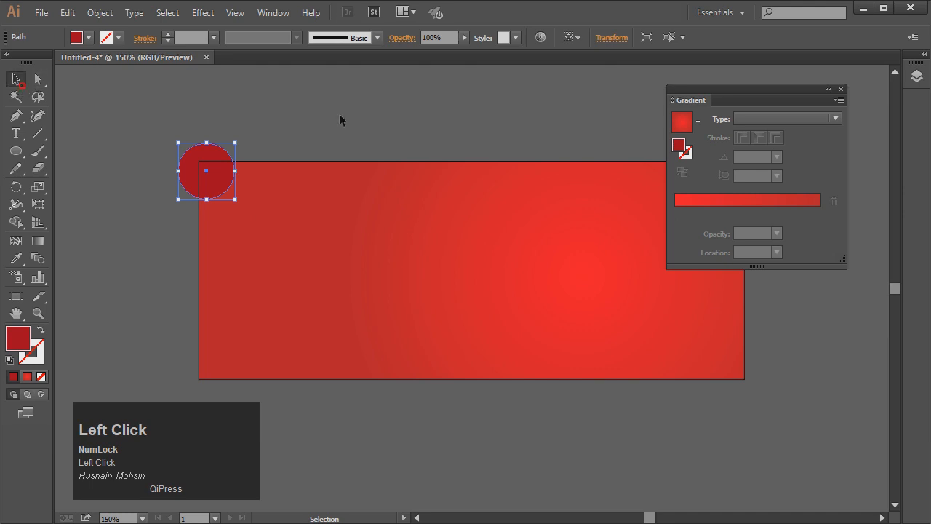
pyautogui.click(342, 115)
pyautogui.moveTo(825, 96); pyautogui.dragTo(893, 109)
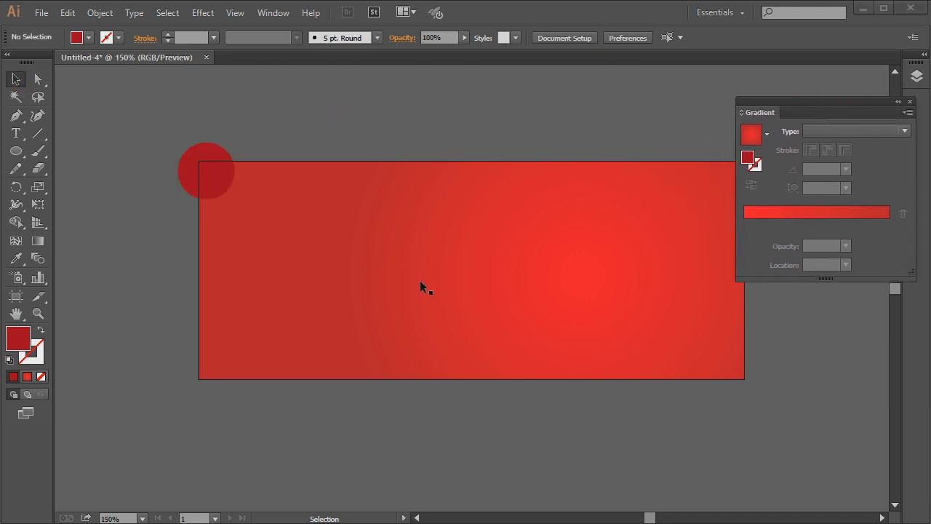
# Draw a larger concentric circle from the center of the small corner circle
pyautogui.click(207, 169)
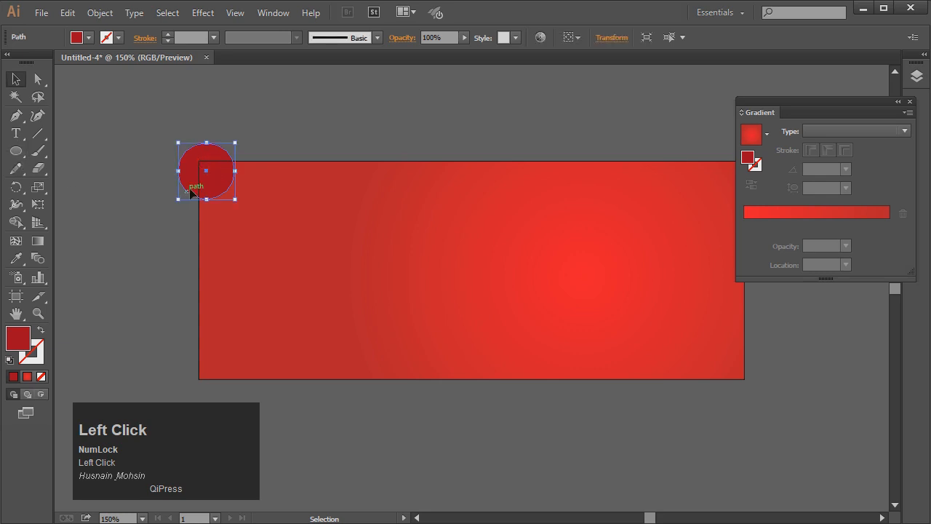
pyautogui.click(16, 152)
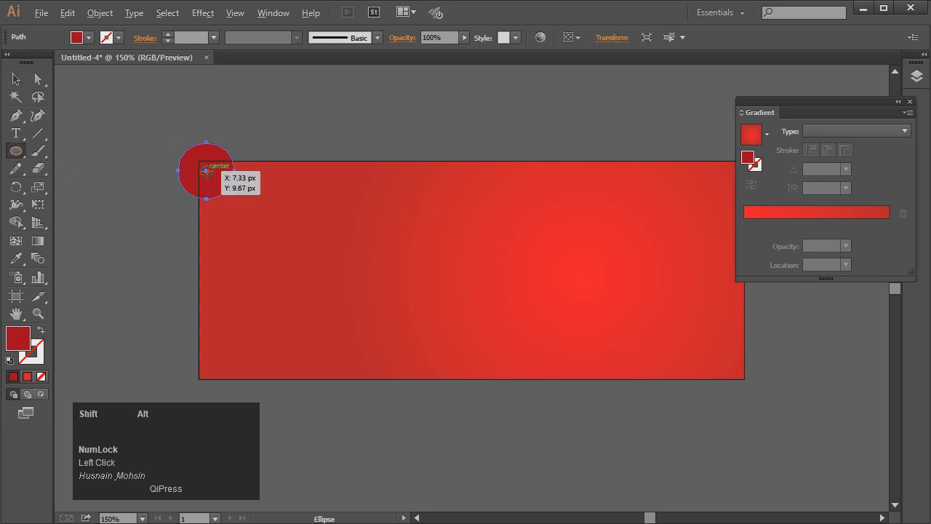
pyautogui.moveTo(206, 171)
pyautogui.mouseDown()
pyautogui.moveTo(266, 226)
pyautogui.moveTo(246, 198)
pyautogui.mouseUp()
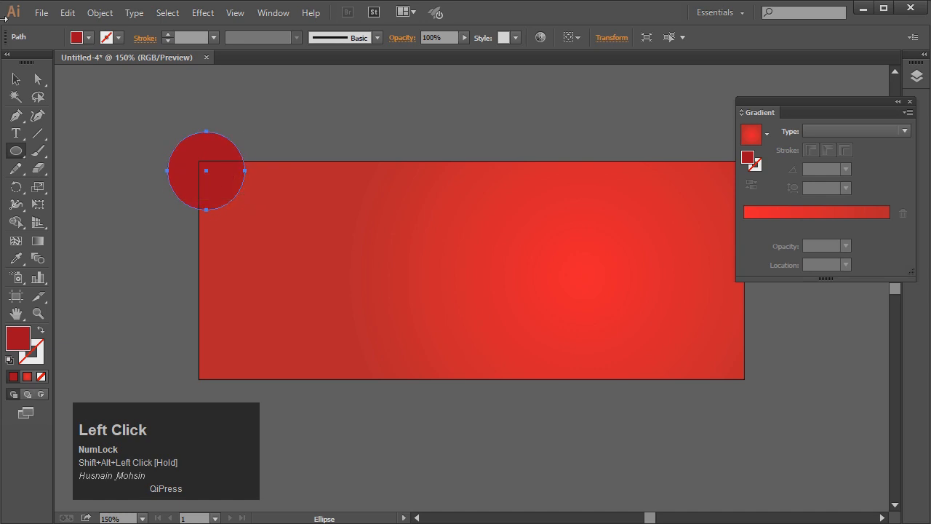
# Remove the larger circle's fill and try to scale it proportionally about its center
pyautogui.click(15, 80)
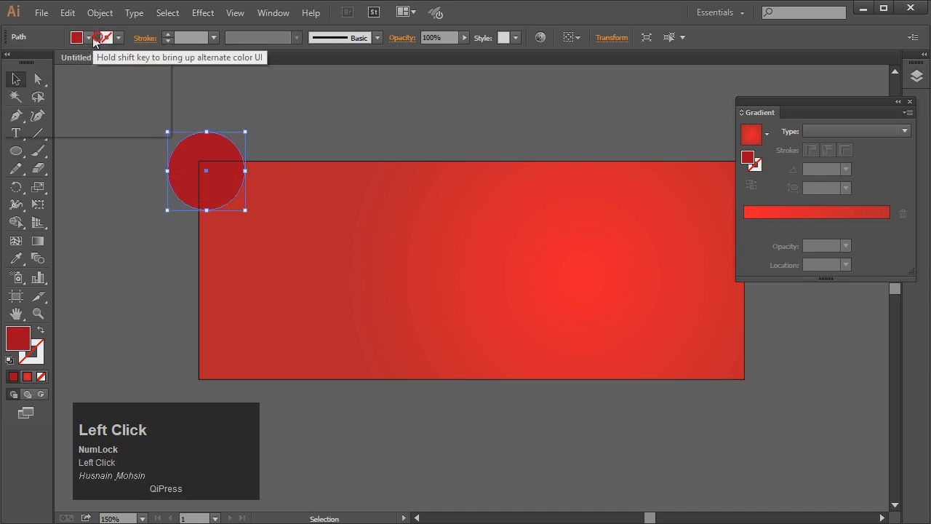
pyautogui.click(88, 37)
pyautogui.click(6, 62)
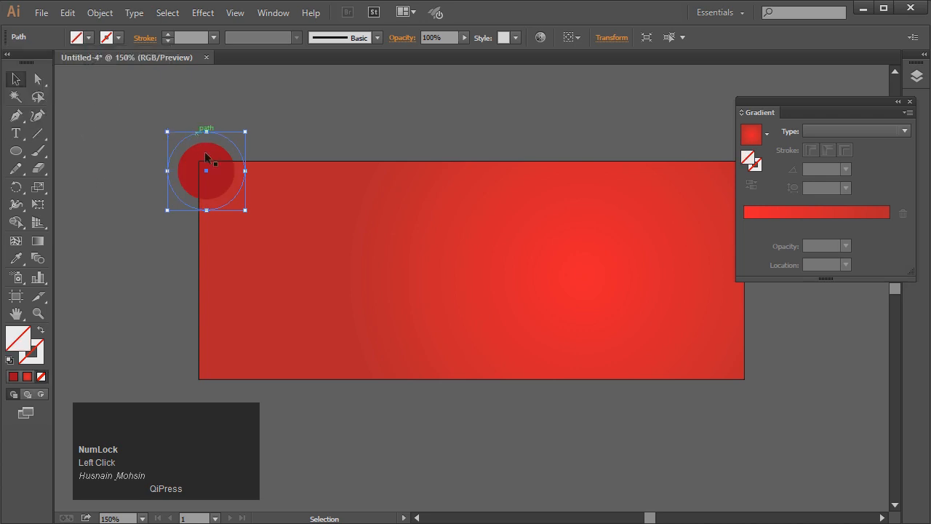
pyautogui.press('shift')
pyautogui.moveTo(246, 210)
pyautogui.mouseDown()
pyautogui.moveTo(256, 217)
pyautogui.moveTo(249, 210)
pyautogui.mouseUp()
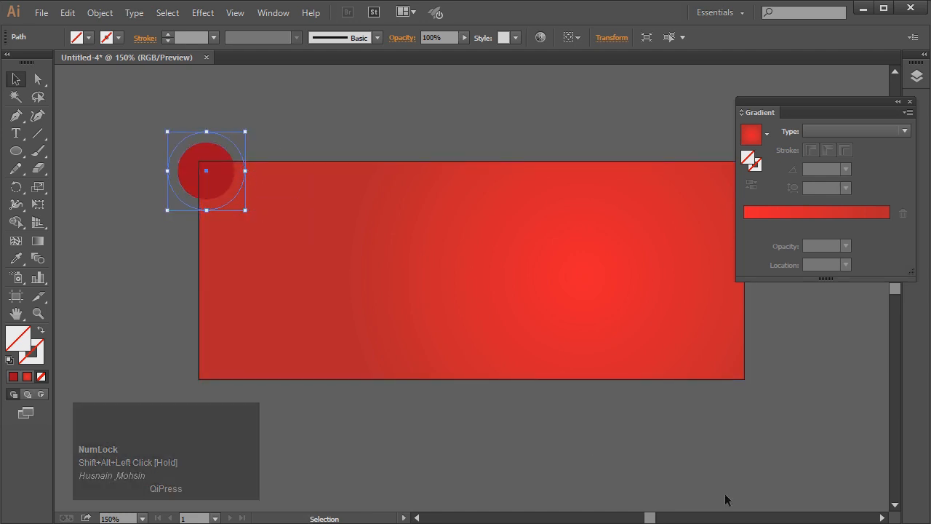
# Copy the banner background's red radial gradient onto the larger circle with the Eyedropper
pyautogui.click(15, 259)
pyautogui.click(400, 293)
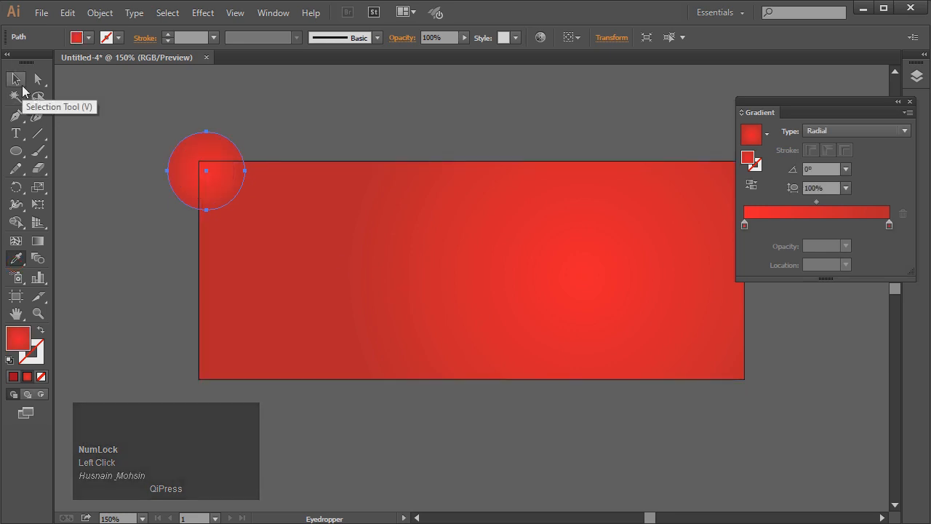
pyautogui.click(24, 88)
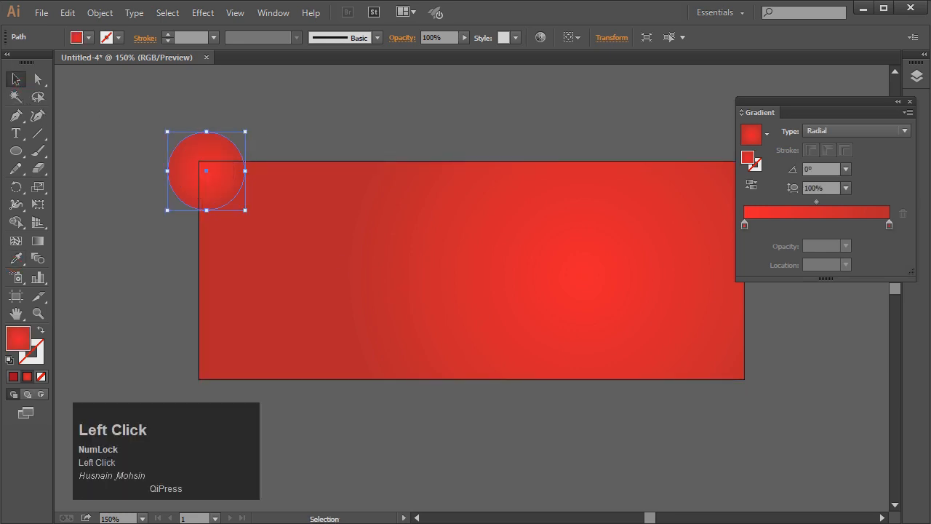
# Move the small dark red circle above the larger gradient circle in Layer 1 and select the larger circle
pyautogui.click(917, 76)
pyautogui.click(917, 76)
pyautogui.click(917, 76)
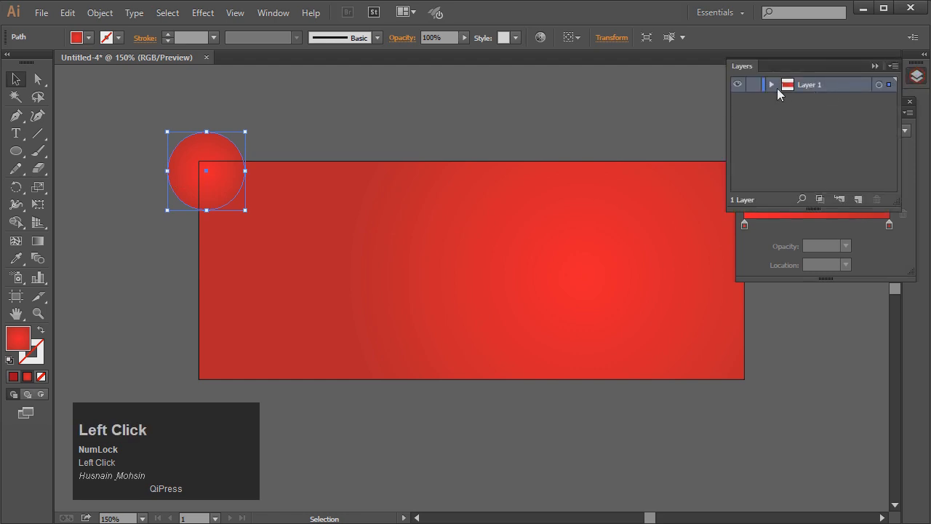
pyautogui.click(771, 85)
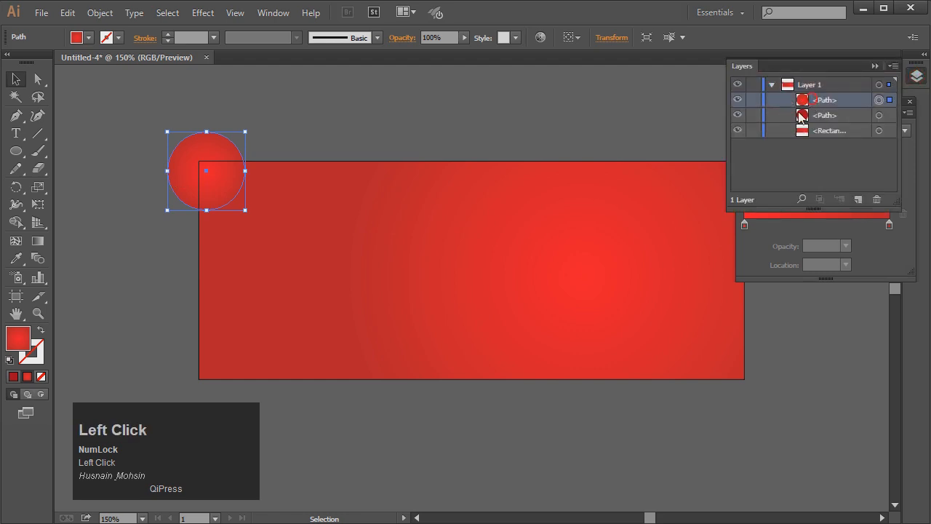
pyautogui.moveTo(801, 119); pyautogui.dragTo(815, 90)
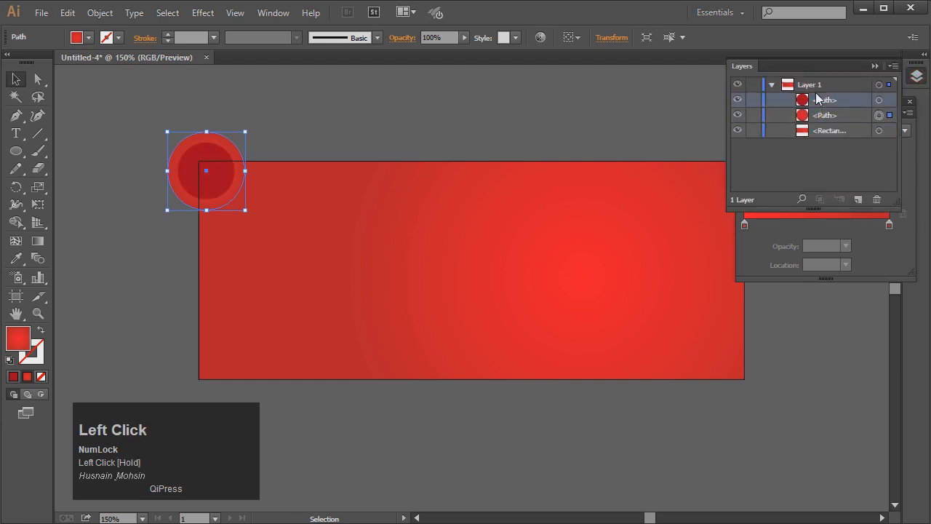
pyautogui.click(280, 130)
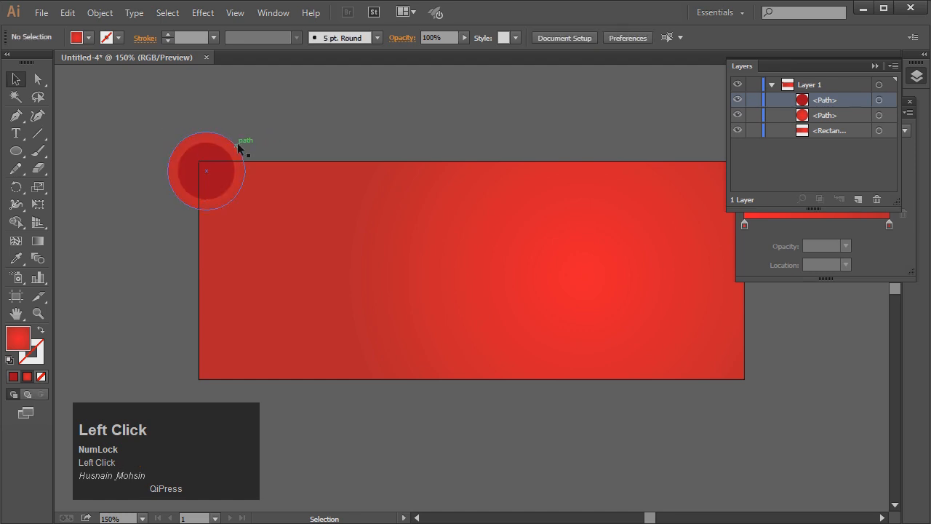
pyautogui.click(238, 147)
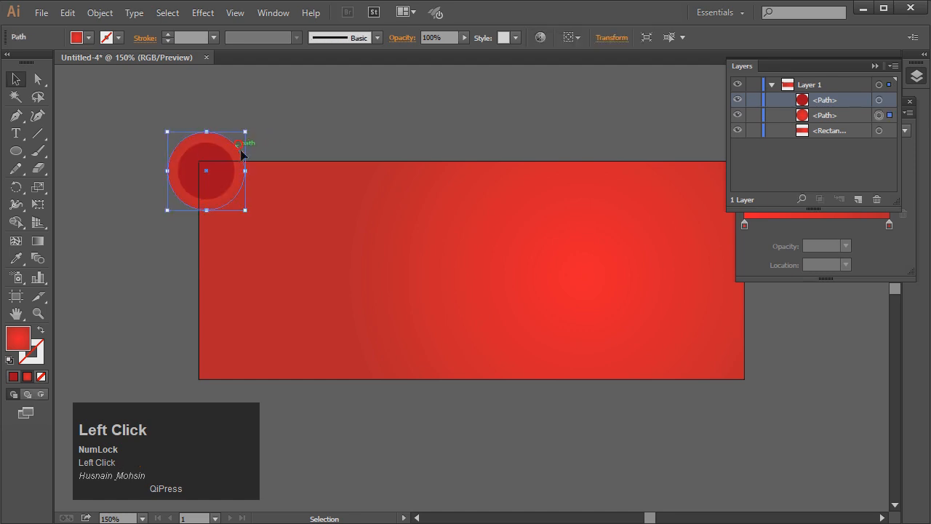
# Draw a third concentric circle about 115 px across from the center of the two corner circles
pyautogui.click(12, 153)
pyautogui.moveTo(207, 169); pyautogui.dragTo(269, 211)
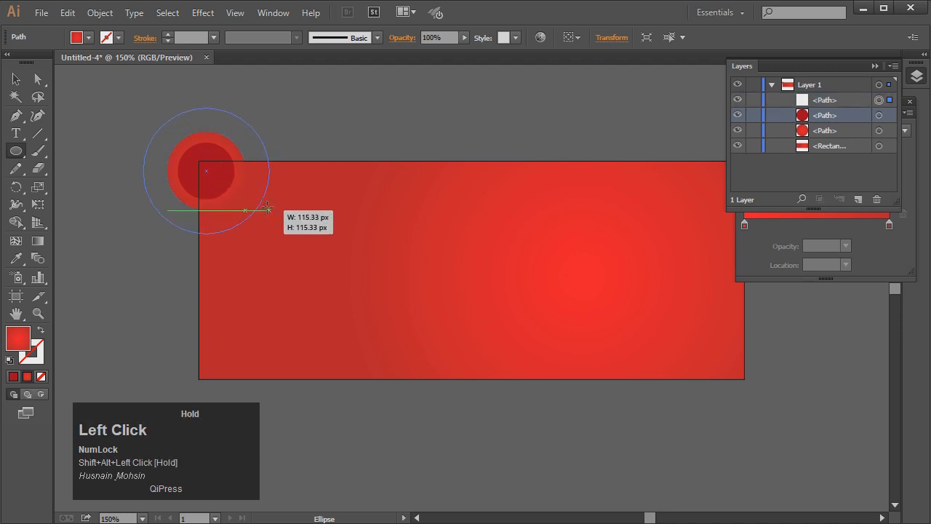
pyautogui.click(16, 78)
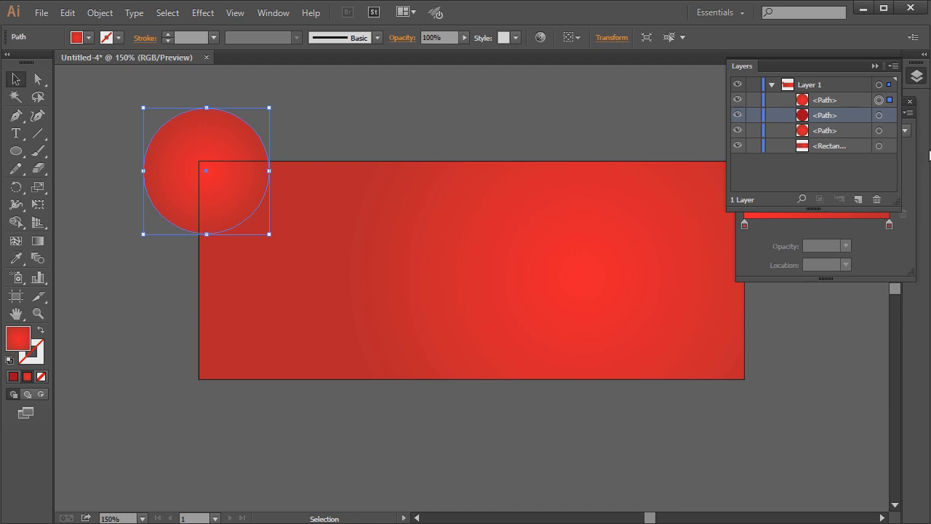
# Reorder the circles in Layer 1 so the two smaller ones stack above the largest, with the dark red circle uppermost
pyautogui.click(819, 99)
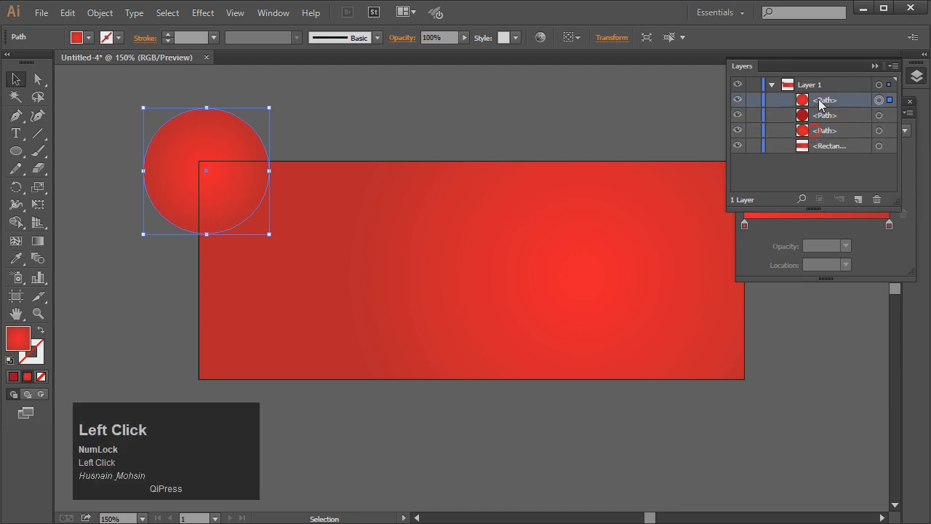
pyautogui.moveTo(832, 136); pyautogui.dragTo(804, 106)
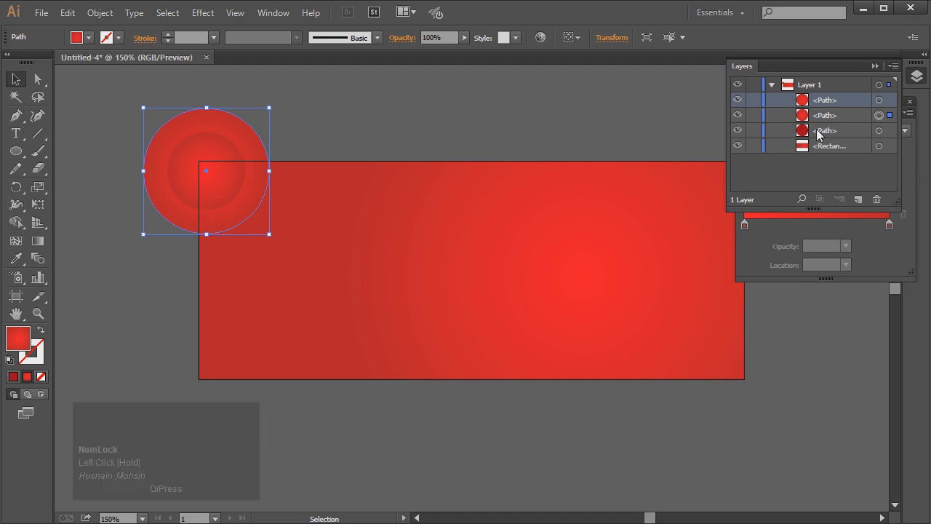
pyautogui.moveTo(826, 131); pyautogui.dragTo(827, 95)
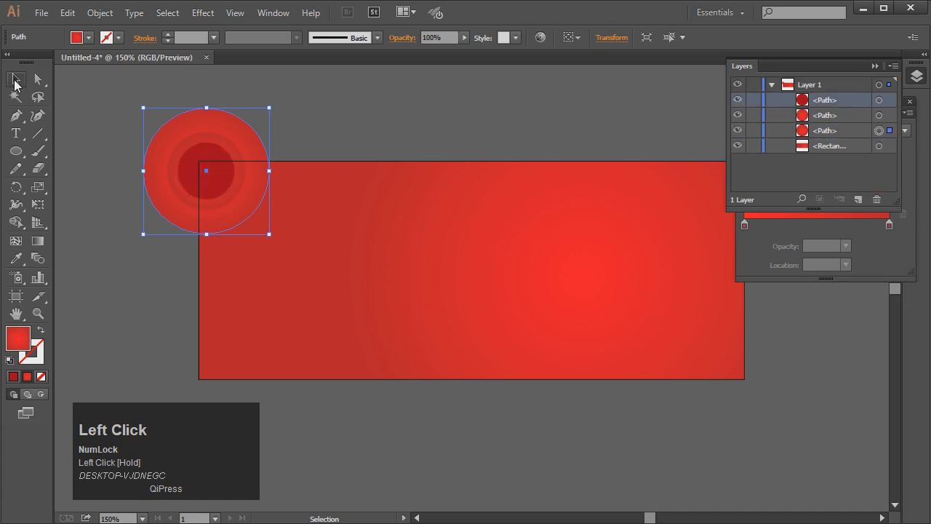
pyautogui.click(16, 82)
pyautogui.click(110, 112)
pyautogui.click(238, 153)
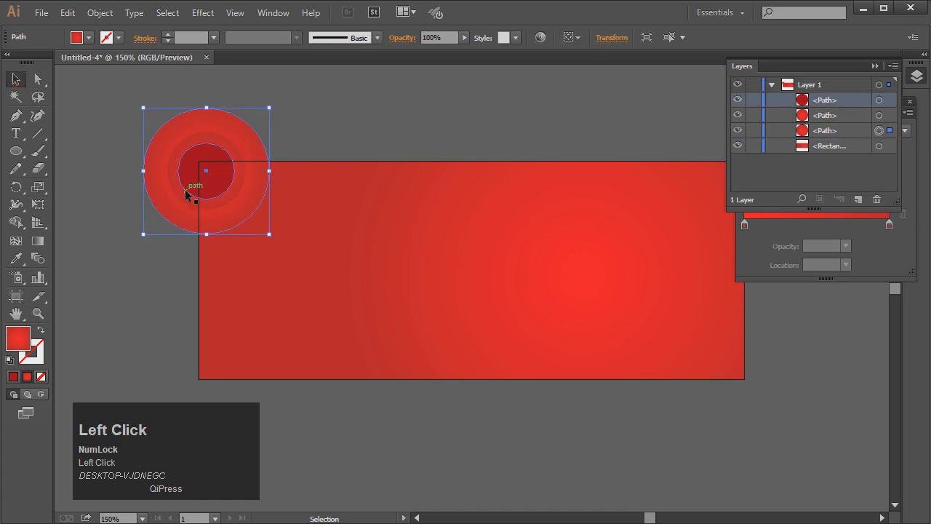
pyautogui.click(345, 139)
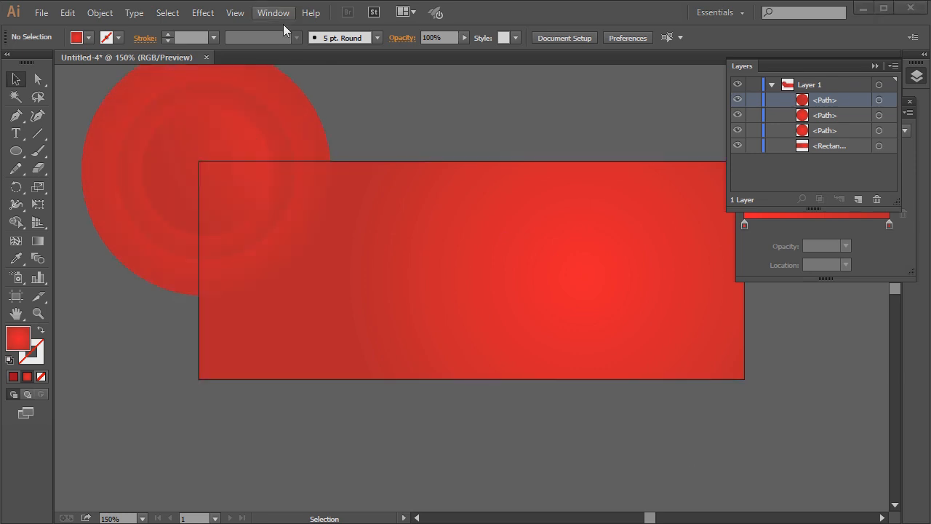
# Select the three concentric circles at the banner's upper-left corner and group them
pyautogui.moveTo(360, 92); pyautogui.dragTo(150, 135)
pyautogui.rightClick(211, 113)
pyautogui.click(260, 191)
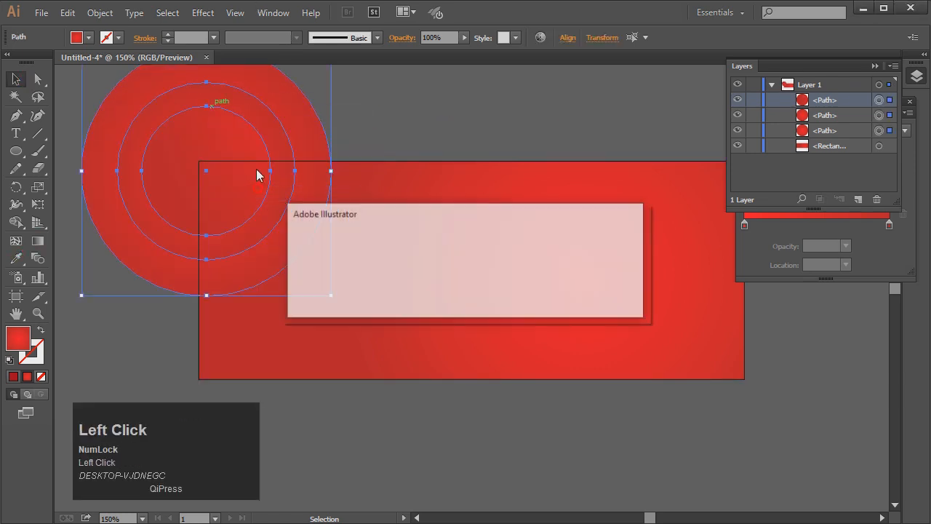
pyautogui.click(609, 305)
pyautogui.rightClick(134, 112)
pyautogui.click(167, 179)
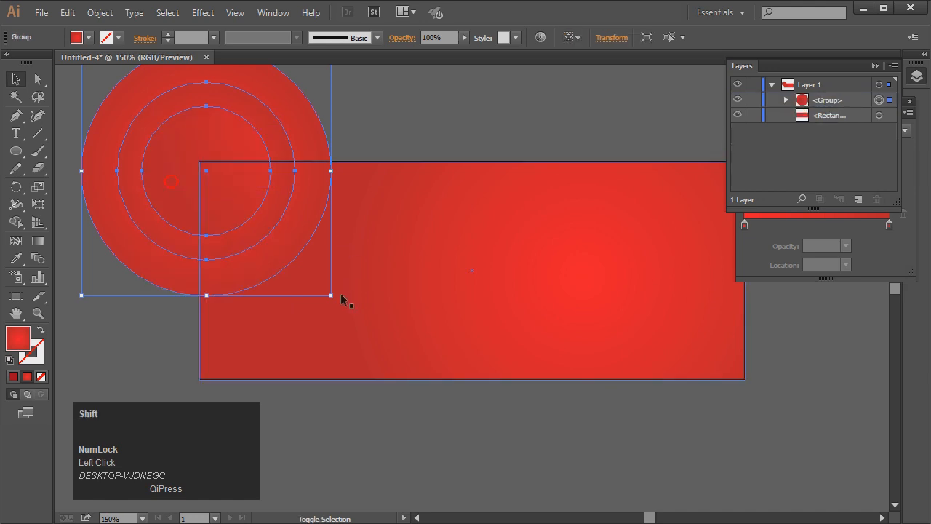
# Scale the circle group up slightly in proportion and shift it down and right over the banner's corner
pyautogui.moveTo(332, 296); pyautogui.dragTo(342, 306)
pyautogui.moveTo(257, 220); pyautogui.dragTo(275, 235)
pyautogui.click(391, 116)
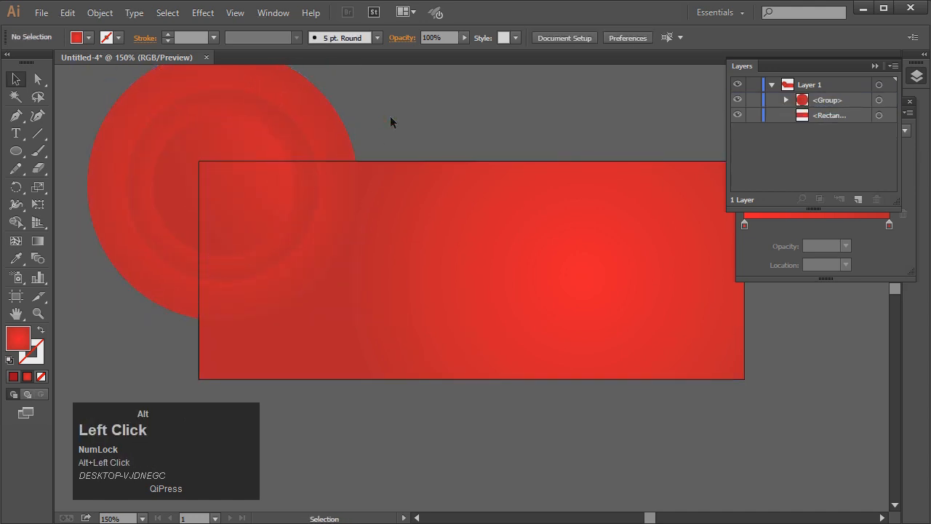
# Reposition the circle group around the banner's upper-left corner and place a copy of it over the lower-right corner
pyautogui.moveTo(236, 117); pyautogui.dragTo(234, 118)
pyautogui.moveTo(283, 135); pyautogui.dragTo(265, 130)
pyautogui.moveTo(241, 135); pyautogui.dragTo(716, 362)
pyautogui.click(550, 136)
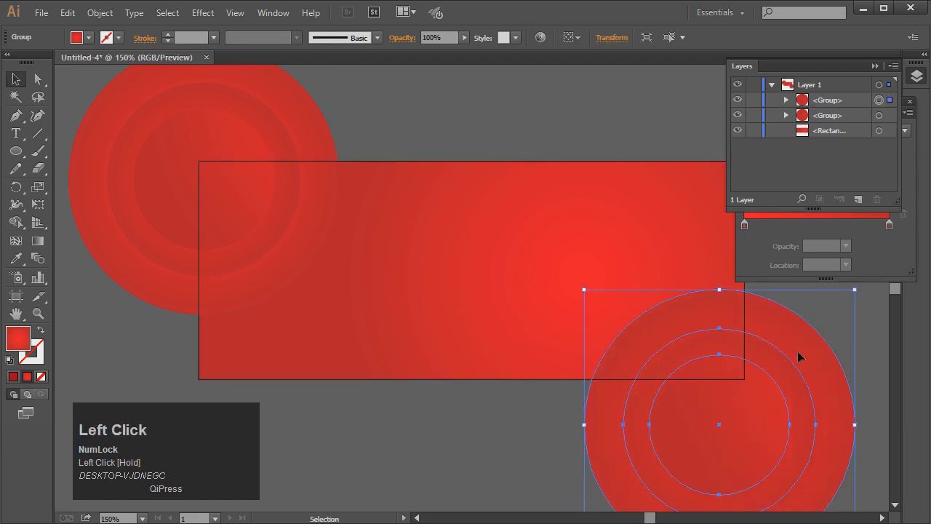
# Redraw the gradient across the copied circle group, running steeply from above the circles down to their lower part
pyautogui.click(38, 241)
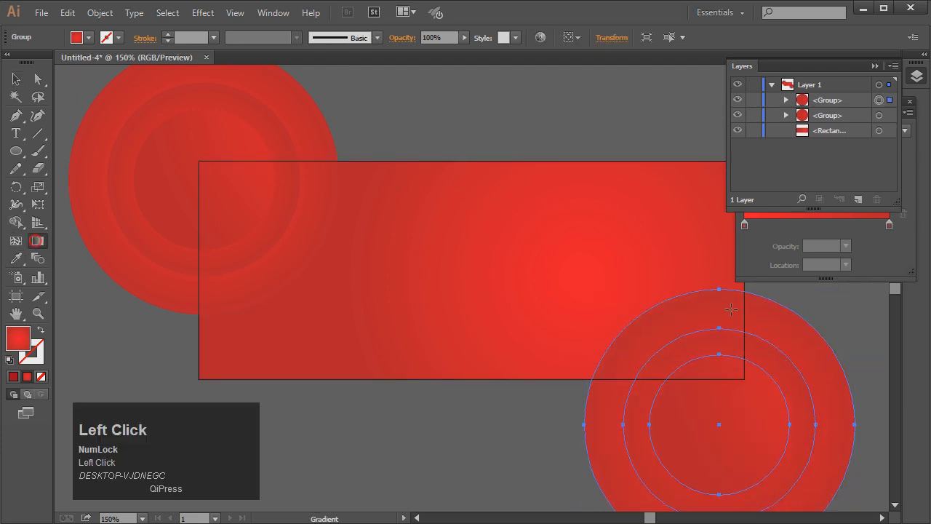
pyautogui.moveTo(626, 225); pyautogui.dragTo(739, 499)
pyautogui.click(15, 78)
pyautogui.click(478, 177)
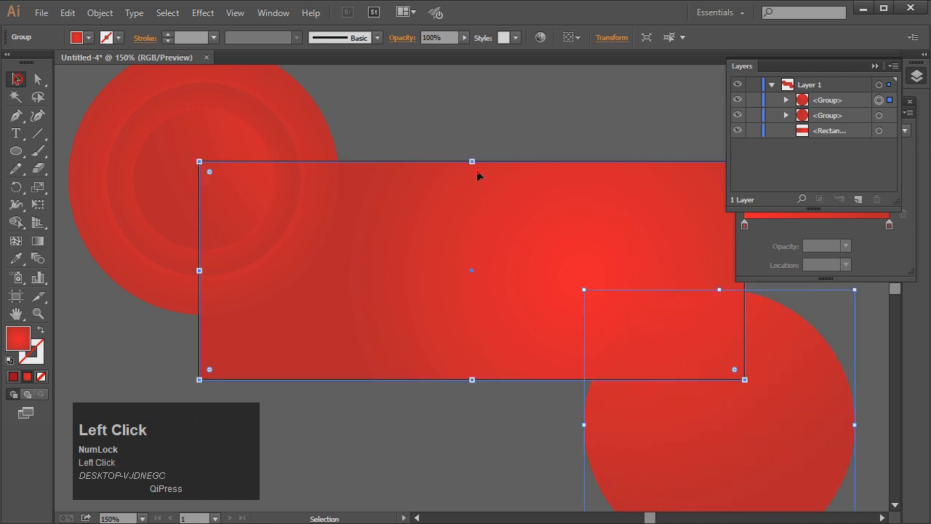
pyautogui.click(478, 141)
# Ungroup the copied circles at the banner's lower-right corner
pyautogui.click(776, 409)
pyautogui.rightClick(743, 335)
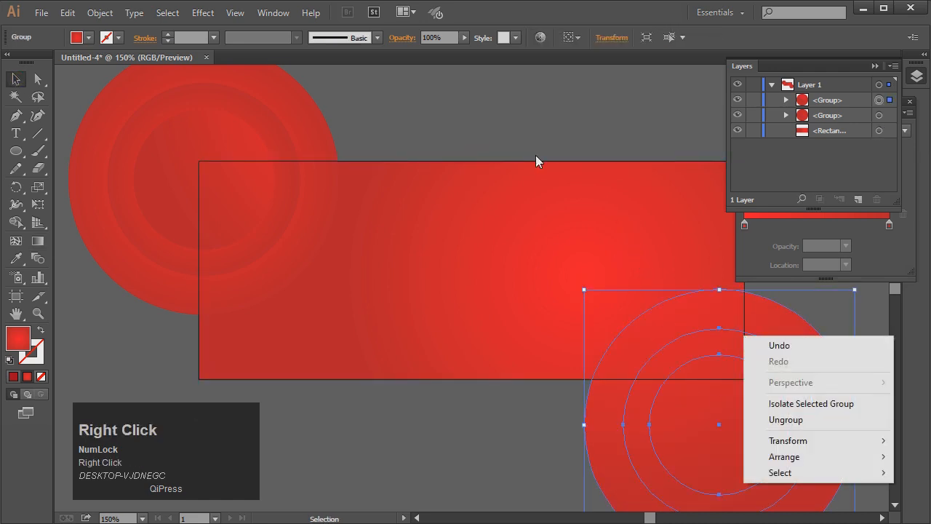
pyautogui.click(536, 155)
pyautogui.scroll(-2, 614, 145)
pyautogui.click(644, 307)
pyautogui.rightClick(644, 307)
pyautogui.click(684, 377)
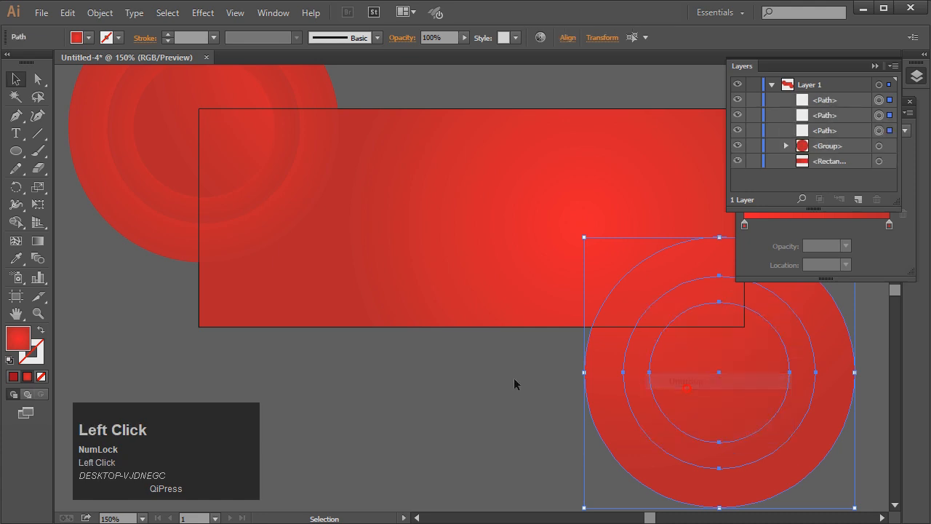
# Select the copy's two inner circles and redraw their shared gradient diagonally from the lower-right edge to the upper left
pyautogui.click(516, 382)
pyautogui.click(765, 374)
pyautogui.keyDown('shift'); pyautogui.click(637, 319); pyautogui.keyUp('shift')
pyautogui.rightClick(644, 322)
pyautogui.click(707, 512)
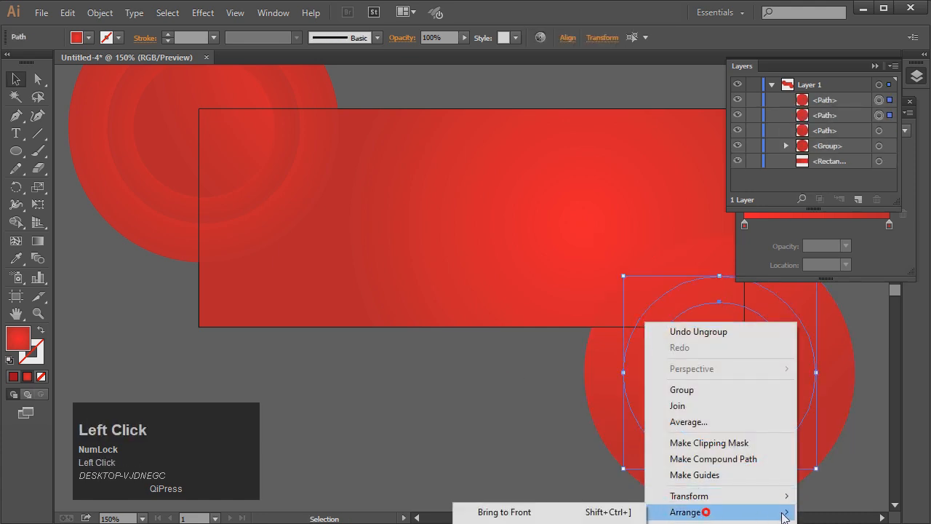
pyautogui.click(632, 509)
pyautogui.click(37, 239)
pyautogui.click(773, 333)
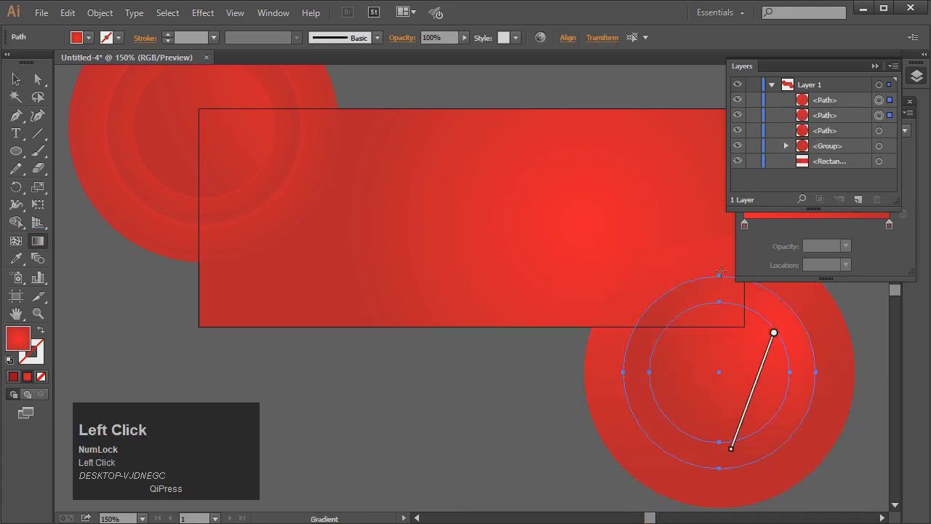
pyautogui.moveTo(676, 274); pyautogui.dragTo(737, 428)
pyautogui.moveTo(818, 418); pyautogui.dragTo(698, 291)
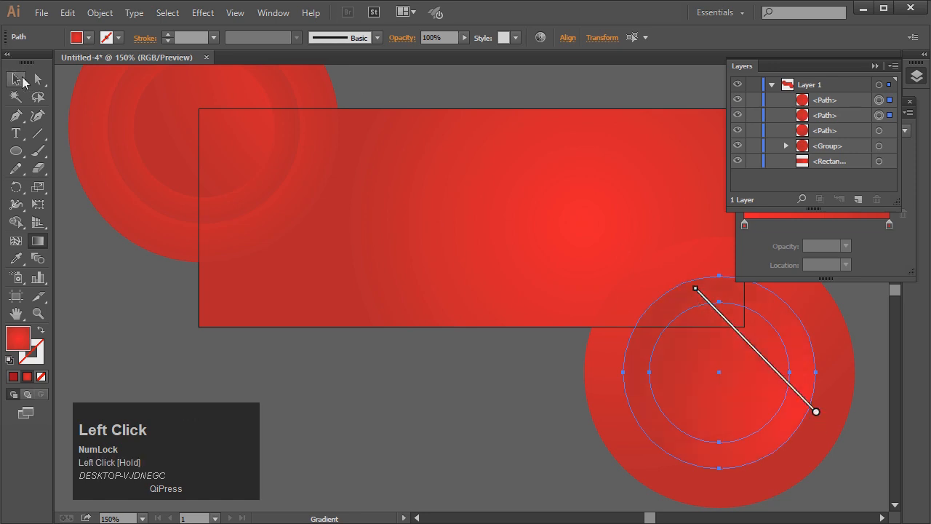
pyautogui.click(15, 79)
pyautogui.click(365, 415)
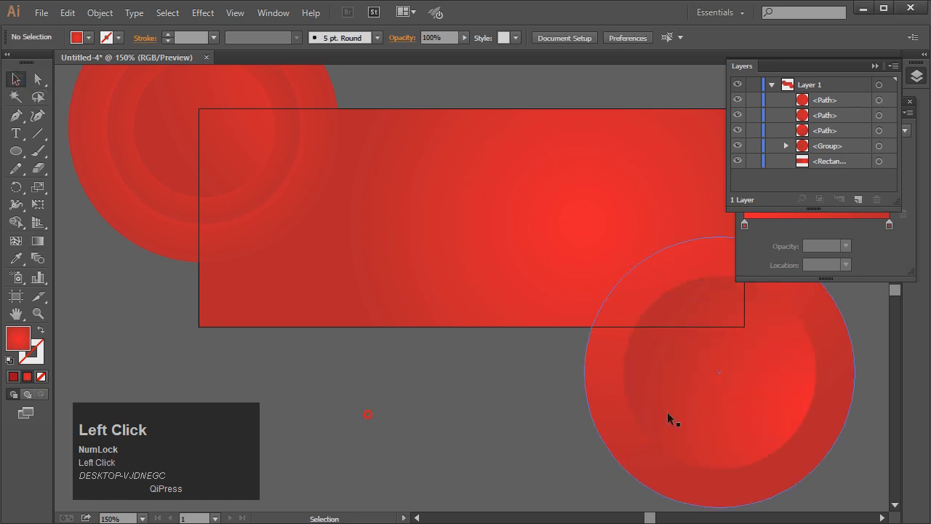
# Add a color stop to the innermost circle's gradient and redraw it from the circle's upper-left edge to just below its center
pyautogui.click(741, 392)
pyautogui.click(38, 241)
pyautogui.click(727, 319)
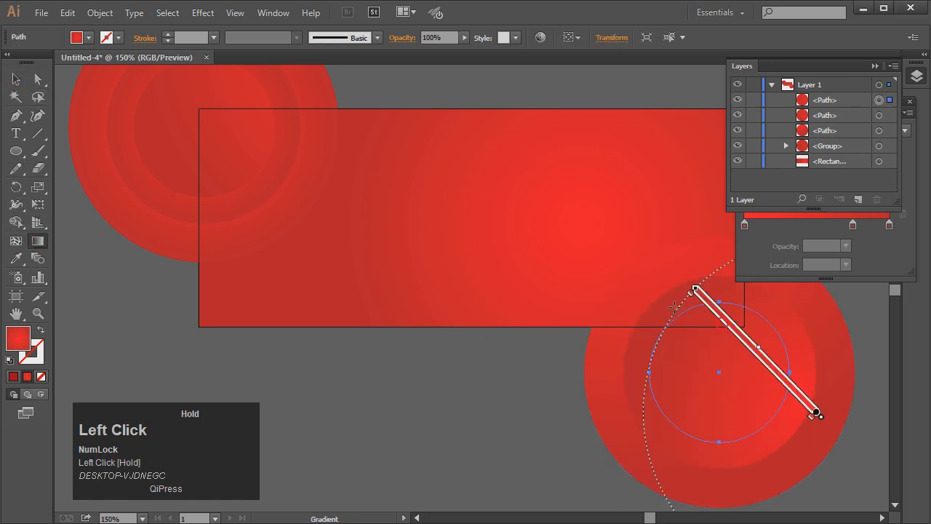
pyautogui.moveTo(674, 307); pyautogui.dragTo(729, 412)
pyautogui.click(16, 79)
pyautogui.click(440, 449)
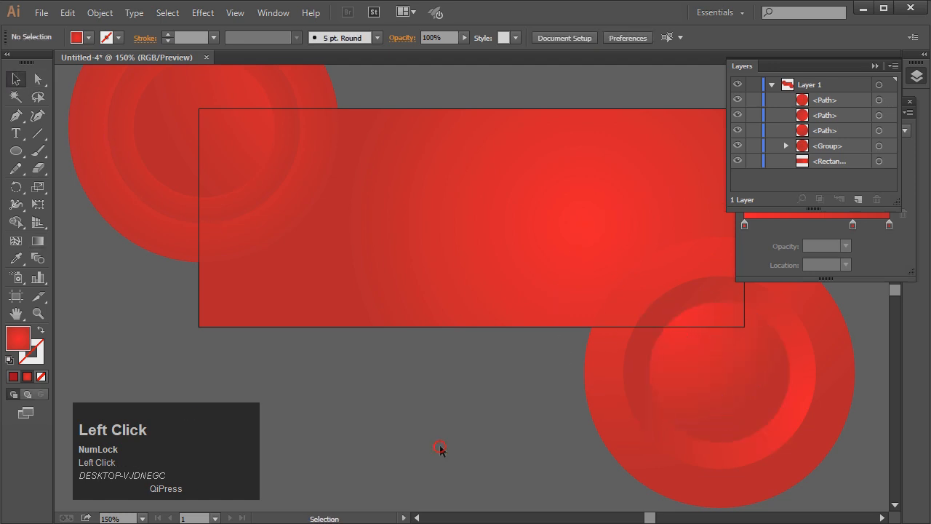
# Redraw the innermost circle's gradient from left of its center to just past the outermost circle's lower edge
pyautogui.click(719, 436)
pyautogui.click(38, 240)
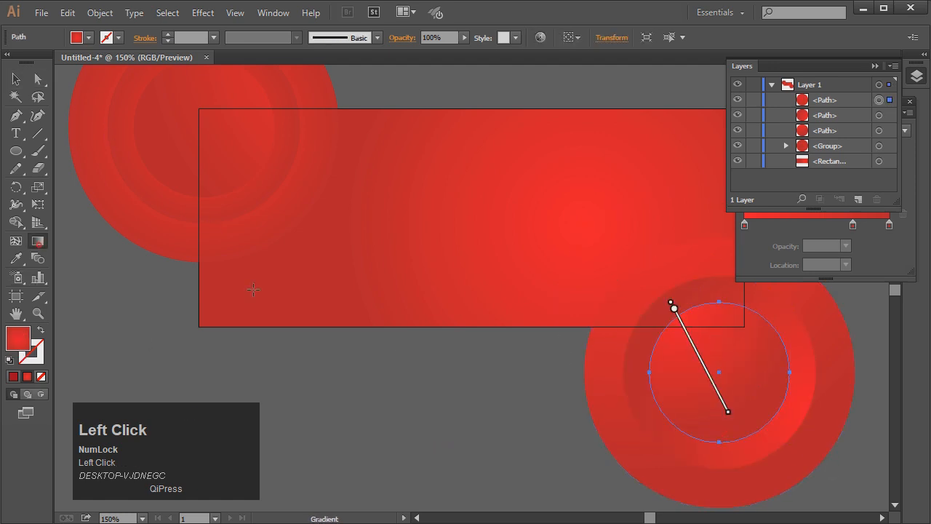
pyautogui.moveTo(735, 352); pyautogui.dragTo(772, 443)
pyautogui.moveTo(685, 376); pyautogui.dragTo(788, 501)
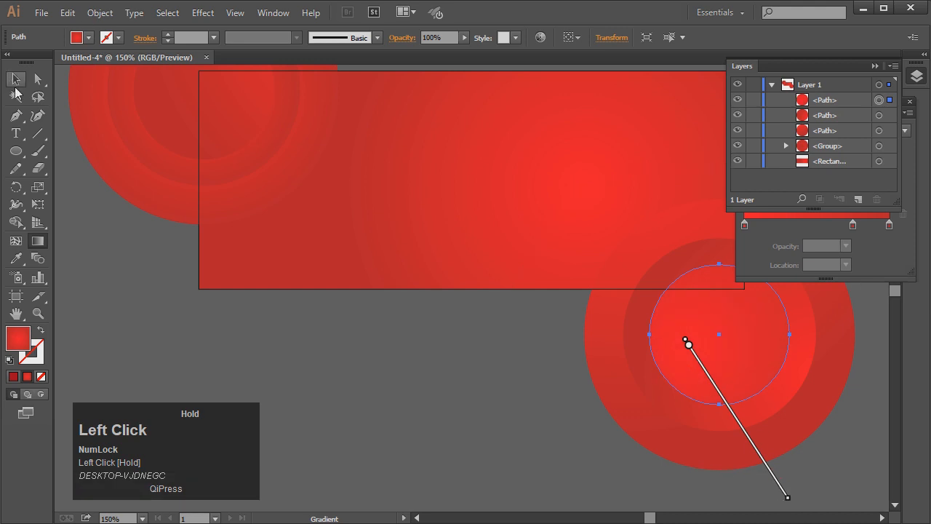
pyautogui.click(15, 78)
pyautogui.click(584, 484)
# Select the three circles at the banner's lower-right corner and group them again
pyautogui.scroll(4, 563, 415)
pyautogui.keyDown('shift'); pyautogui.click(720, 374); pyautogui.keyUp('shift')
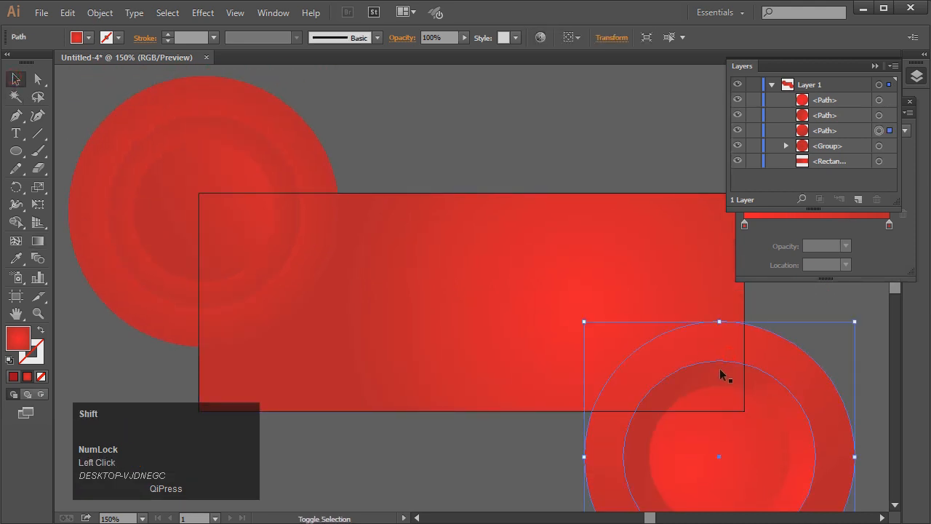
pyautogui.rightClick(737, 430)
pyautogui.click(738, 386)
pyautogui.click(631, 163)
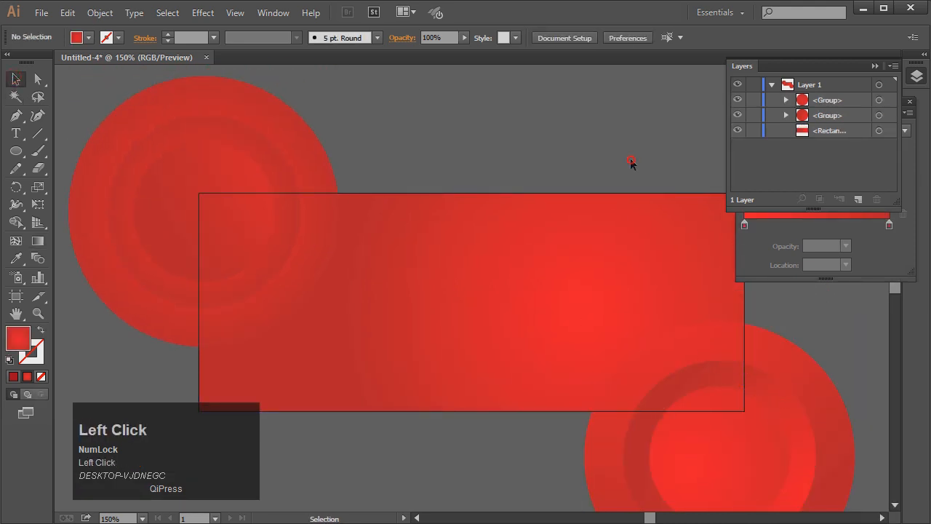
# Draw a rectangle that exactly covers the banner, from its upper-left to its lower-right corner
pyautogui.rightClick(14, 156)
pyautogui.click(59, 151)
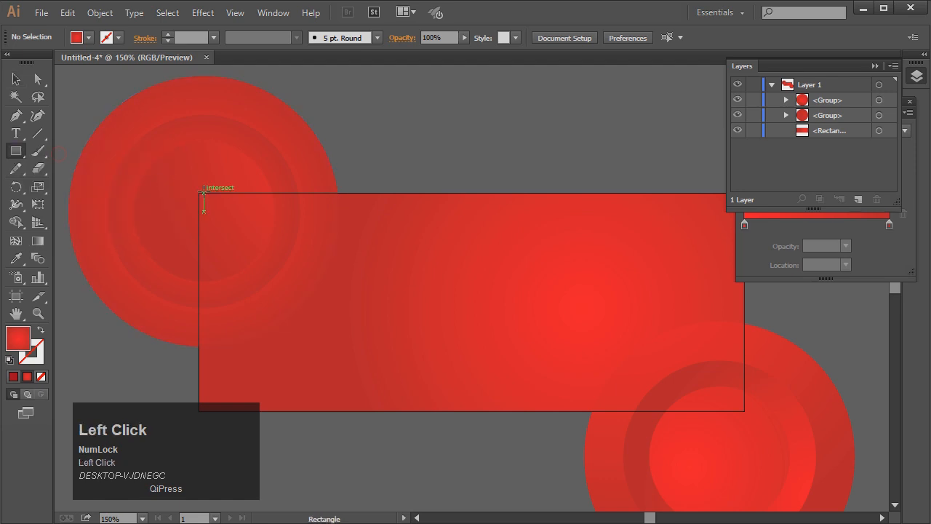
pyautogui.moveTo(259, 233); pyautogui.dragTo(745, 412)
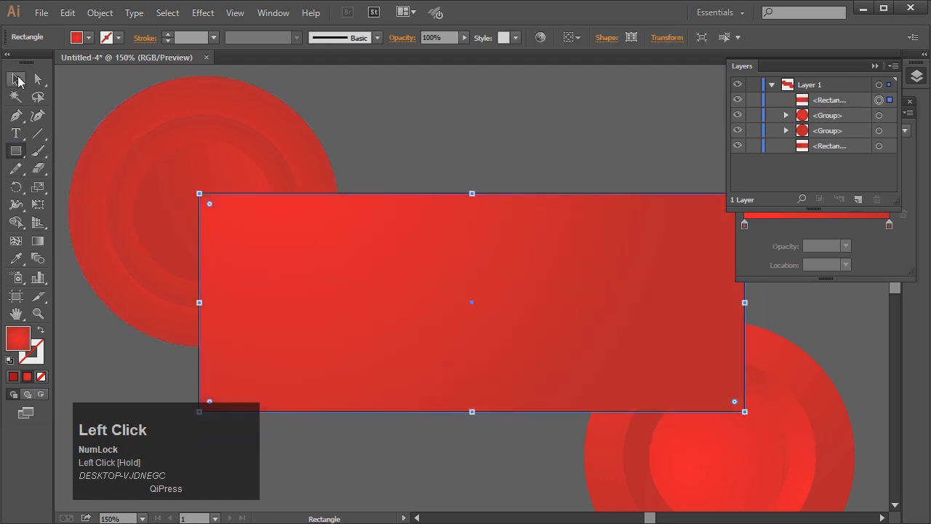
pyautogui.click(15, 78)
pyautogui.moveTo(210, 199); pyautogui.dragTo(390, 305)
pyautogui.hotkey('ctrl', 'z')
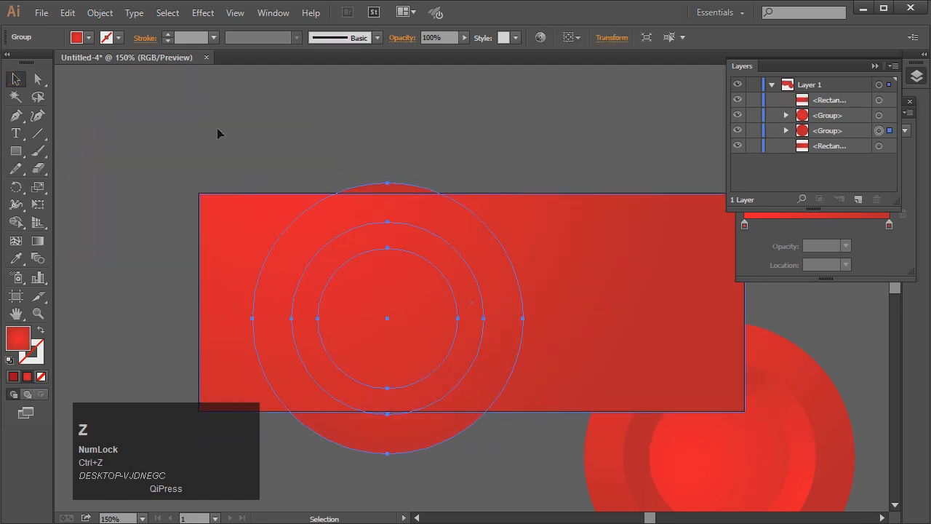
pyautogui.click(90, 92)
# Select all the artwork and make a clipping mask from the covering rectangle to trim the circles to the banner
pyautogui.moveTo(616, 414); pyautogui.dragTo(558, 331)
pyautogui.hotkey('ctrl', 'a')
pyautogui.rightClick(440, 196)
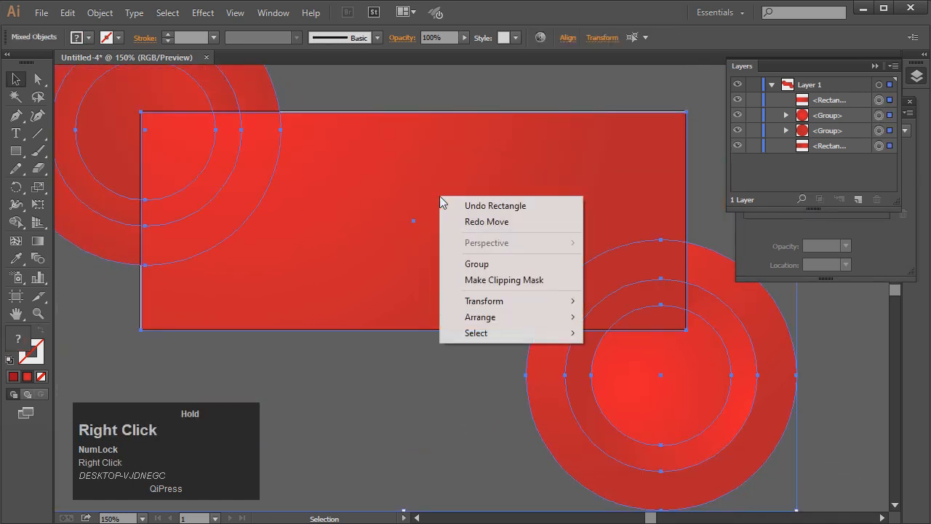
pyautogui.click(488, 281)
pyautogui.click(577, 415)
pyautogui.scroll(2, 576, 415)
pyautogui.click(558, 343)
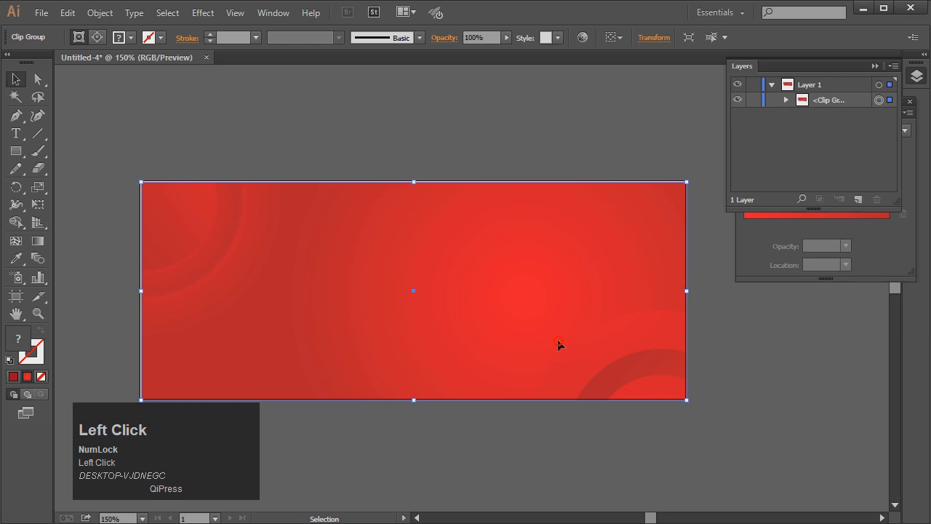
pyautogui.click(731, 378)
pyautogui.click(663, 370)
pyautogui.click(731, 375)
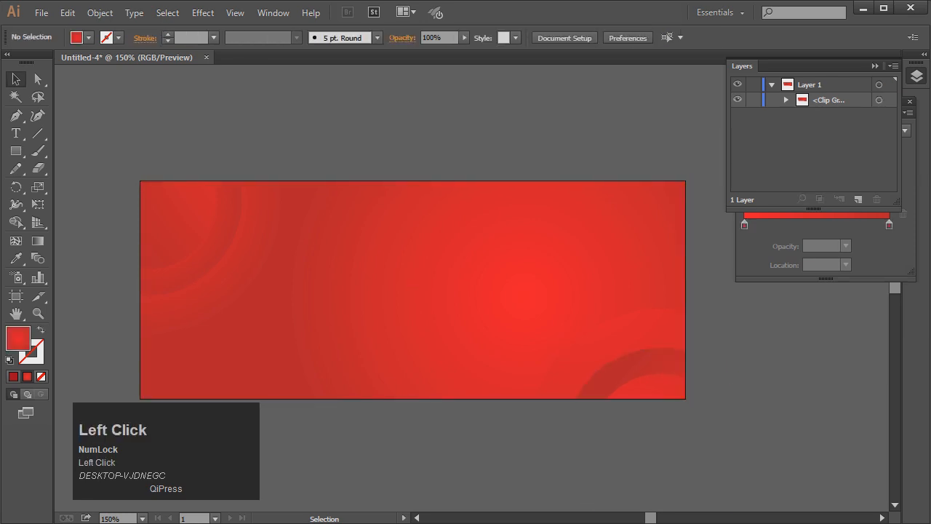
# Add the text "Your Logo" near the middle of the banner and fill it with white
pyautogui.click(15, 133)
pyautogui.click(389, 284)
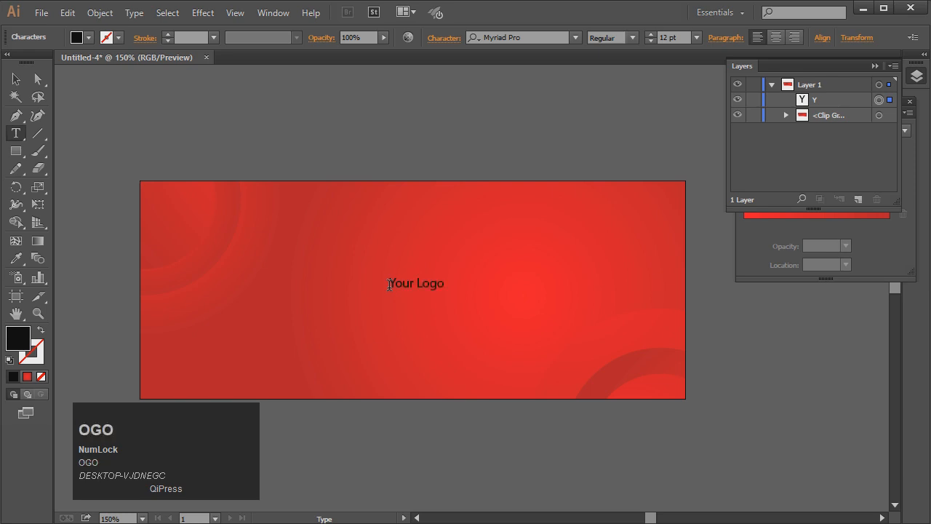
pyautogui.click(16, 78)
pyautogui.click(76, 37)
pyautogui.click(31, 63)
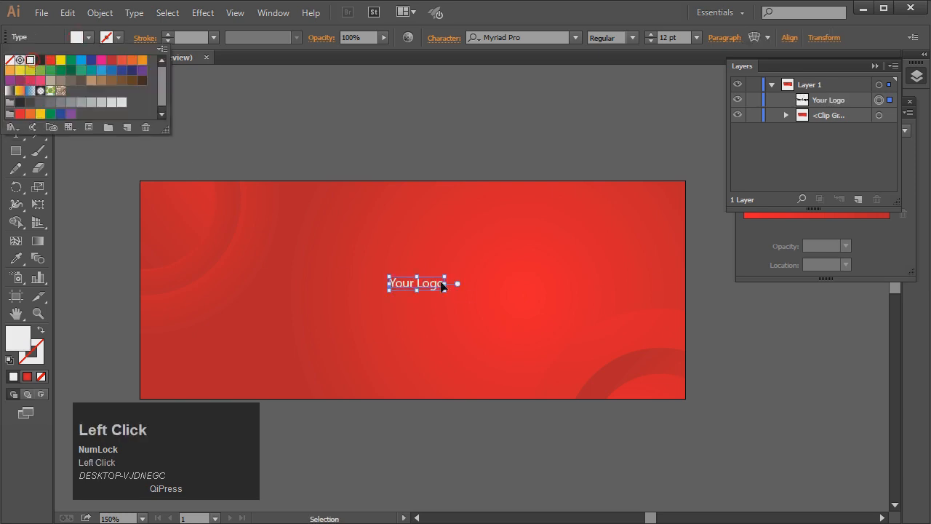
# Move the "Your Logo" text into the banner's upper-left corner and nudge it into place
pyautogui.moveTo(422, 284); pyautogui.dragTo(193, 203)
pyautogui.click(235, 127)
pyautogui.press('Down')
pyautogui.press('Up')
pyautogui.press('Up')
pyautogui.click(294, 129)
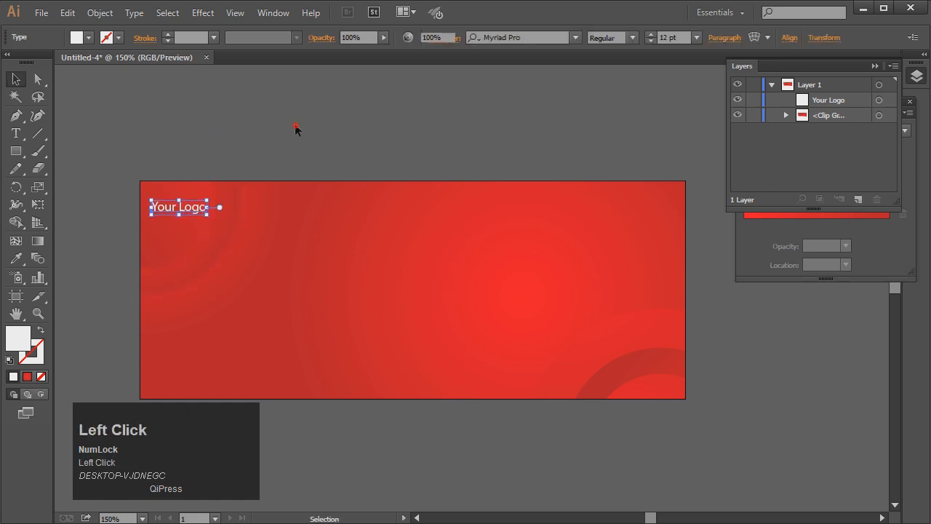
# Draw a wide white rectangle over the "Your Logo" text in the banner's upper-left corner
pyautogui.moveTo(259, 280); pyautogui.dragTo(364, 335)
pyautogui.moveTo(125, 104); pyautogui.dragTo(473, 192)
pyautogui.click(16, 78)
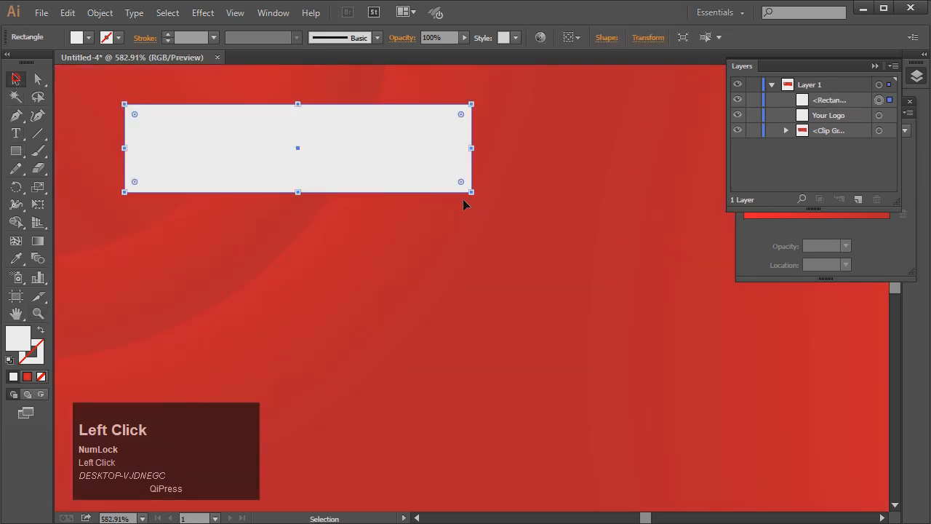
# Widen the white rectangle slightly, add the text "LUXURY", and place it over the rectangle
pyautogui.moveTo(473, 151); pyautogui.dragTo(509, 150)
pyautogui.click(15, 133)
pyautogui.click(128, 186)
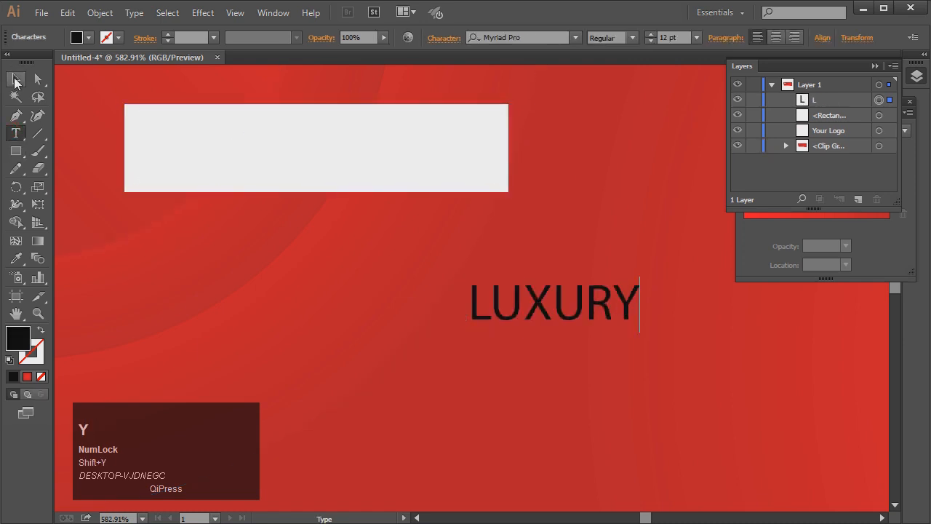
pyautogui.click(15, 79)
pyautogui.moveTo(542, 312); pyautogui.dragTo(309, 159)
# Set the "LUXURY" text's font to Microsoft PhagsPa Bold
pyautogui.click(556, 35)
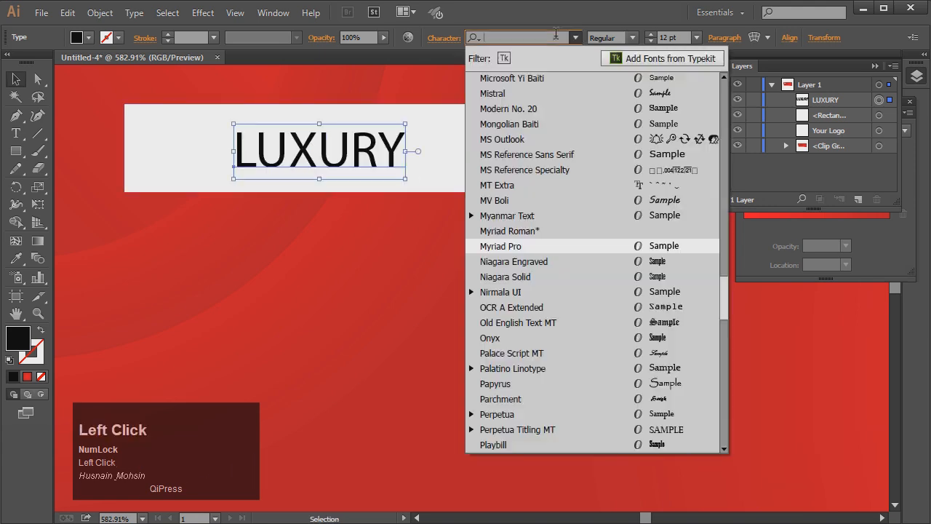
pyautogui.write('pa')
pyautogui.click(546, 215)
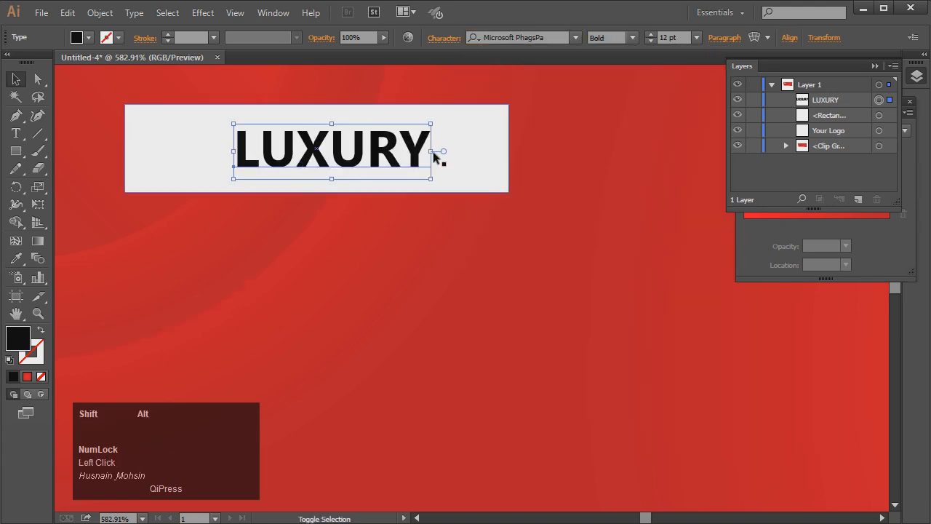
# Enlarge the "LUXURY" text to 17.63 pt and nudge it to sit centred on the white rectangle
pyautogui.moveTo(433, 151); pyautogui.dragTo(464, 152)
pyautogui.moveTo(439, 154); pyautogui.dragTo(434, 154)
pyautogui.click(572, 208)
pyautogui.hotkey('ctrl', '-')
pyautogui.hotkey('ctrl', '-')
pyautogui.hotkey('ctrl', '-')
pyautogui.hotkey('ctrl', '-')
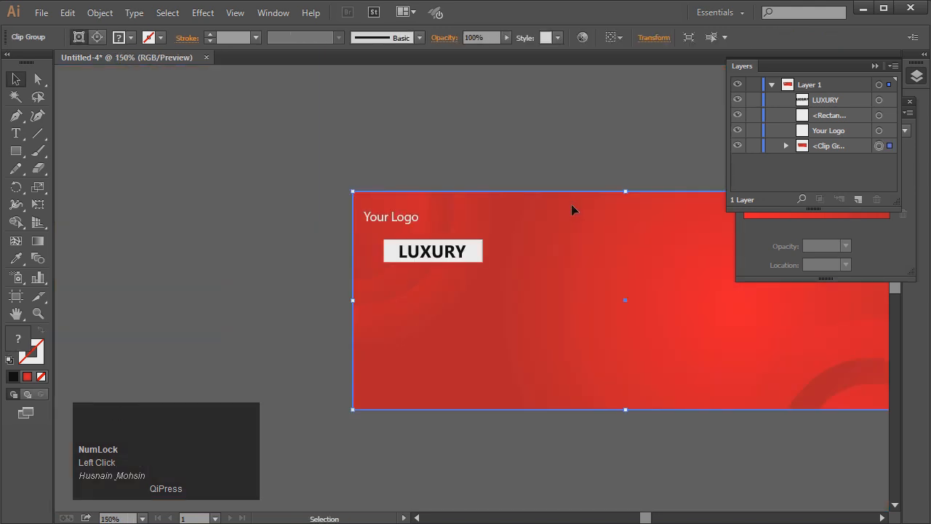
pyautogui.click(450, 252)
pyautogui.press('Up')
pyautogui.moveTo(398, 252); pyautogui.dragTo(392, 252)
pyautogui.press('Right')
pyautogui.press('Right')
pyautogui.click(205, 325)
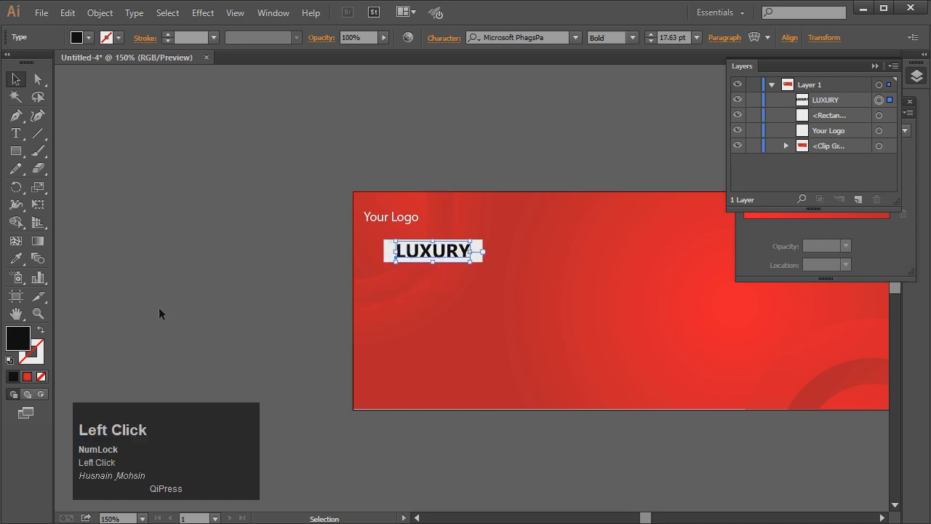
# Draw a wider, taller rectangle directly below the white "LUXURY" box, aligned with its left edge
pyautogui.click(475, 255)
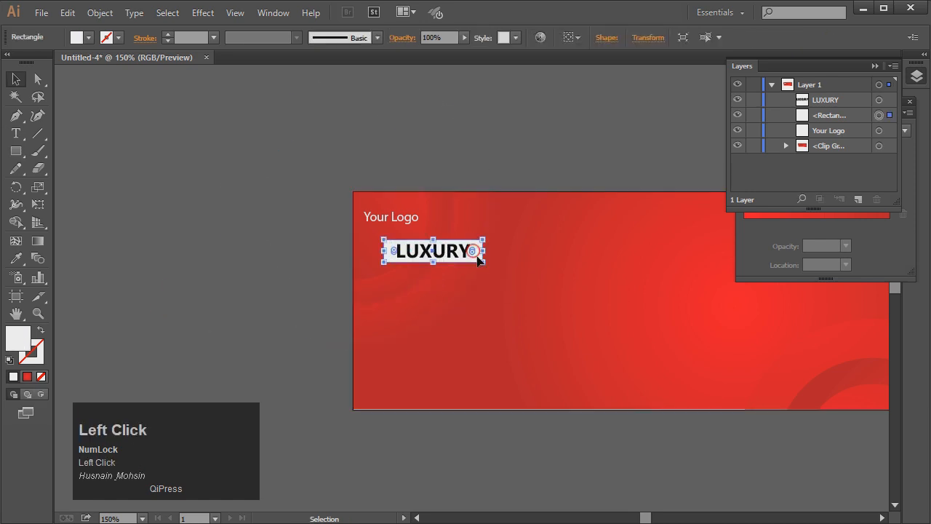
pyautogui.click(16, 151)
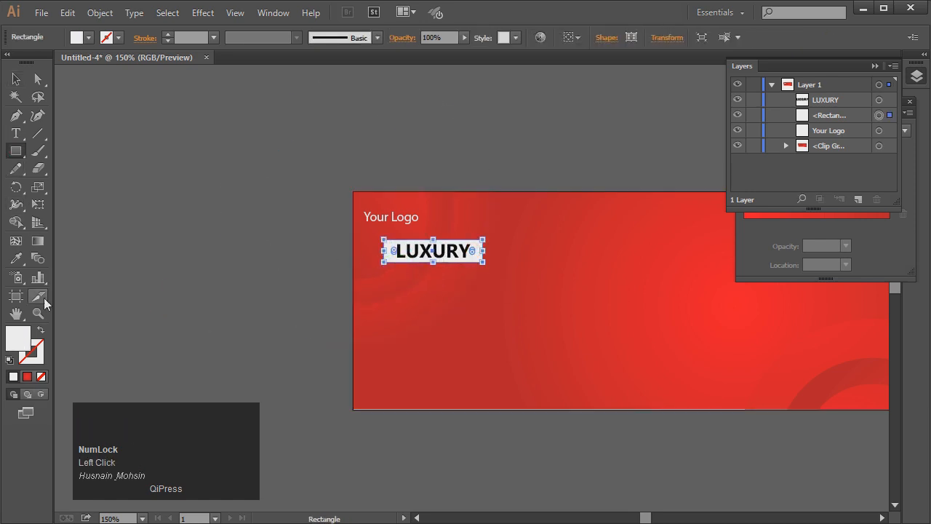
pyautogui.click(38, 313)
pyautogui.moveTo(364, 228); pyautogui.dragTo(613, 347)
pyautogui.click(16, 80)
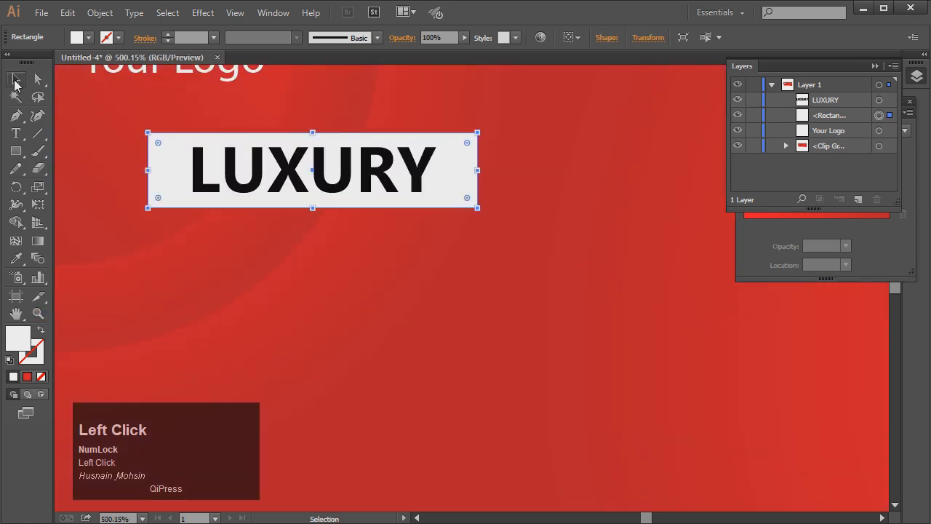
pyautogui.click(84, 176)
pyautogui.moveTo(148, 208); pyautogui.dragTo(649, 318)
# Try yellow and several green swatches as the fill of the rectangle below "LUXURY"
pyautogui.click(16, 80)
pyautogui.click(88, 38)
pyautogui.click(60, 63)
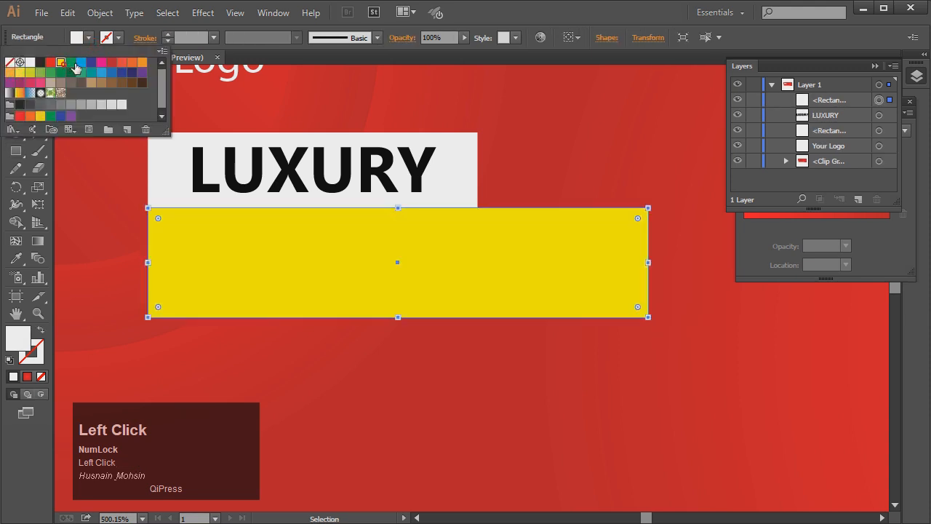
pyautogui.click(72, 64)
pyautogui.click(50, 72)
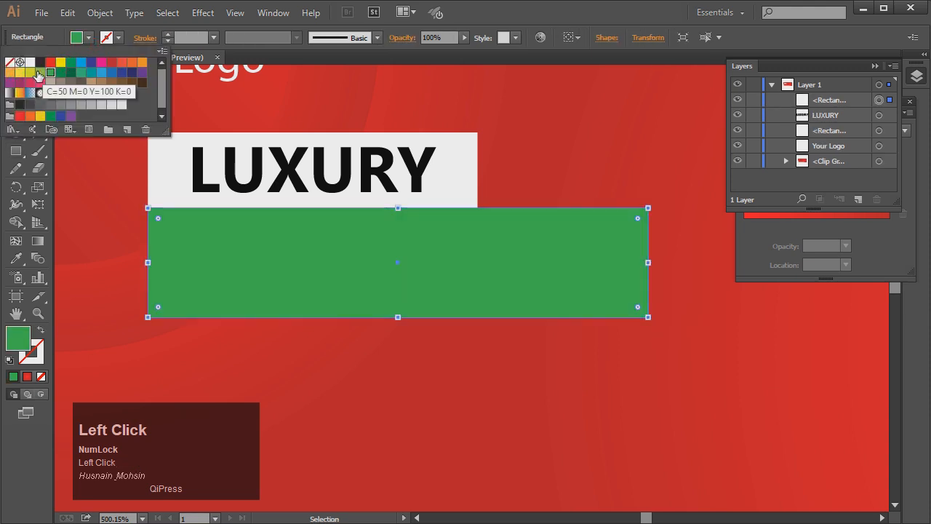
pyautogui.click(40, 73)
pyautogui.click(47, 73)
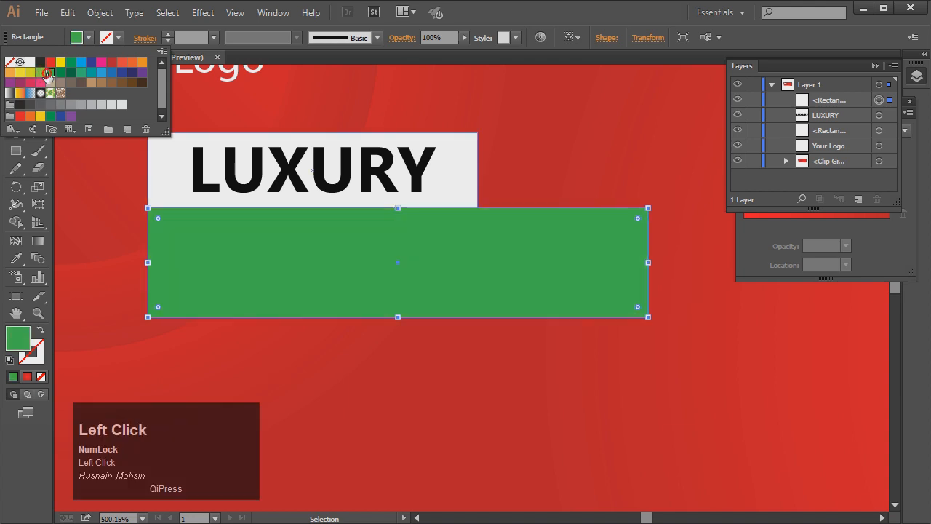
pyautogui.doubleClick(260, 381)
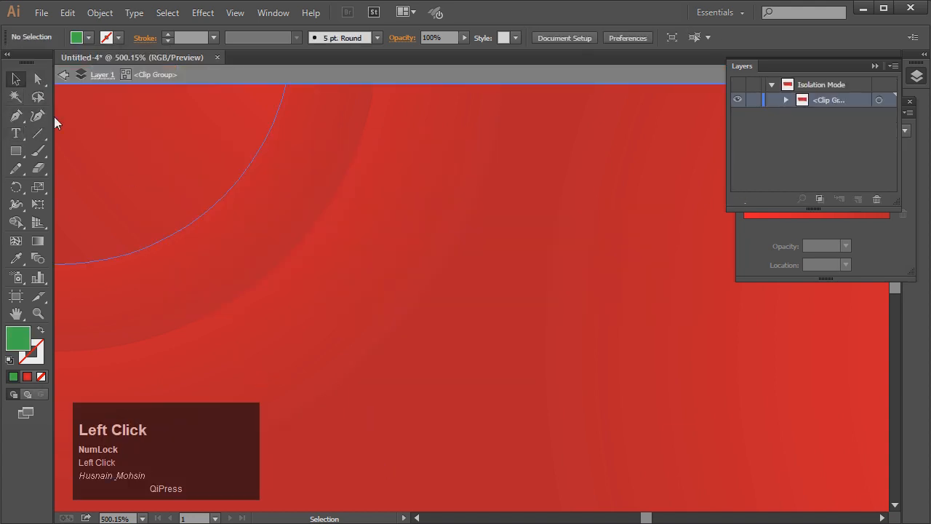
pyautogui.hotkey('ctrl', '-')
pyautogui.hotkey('ctrl', '-')
pyautogui.hotkey('ctrl', '-')
pyautogui.hotkey('ctrl', '-')
pyautogui.hotkey('ctrl', '-')
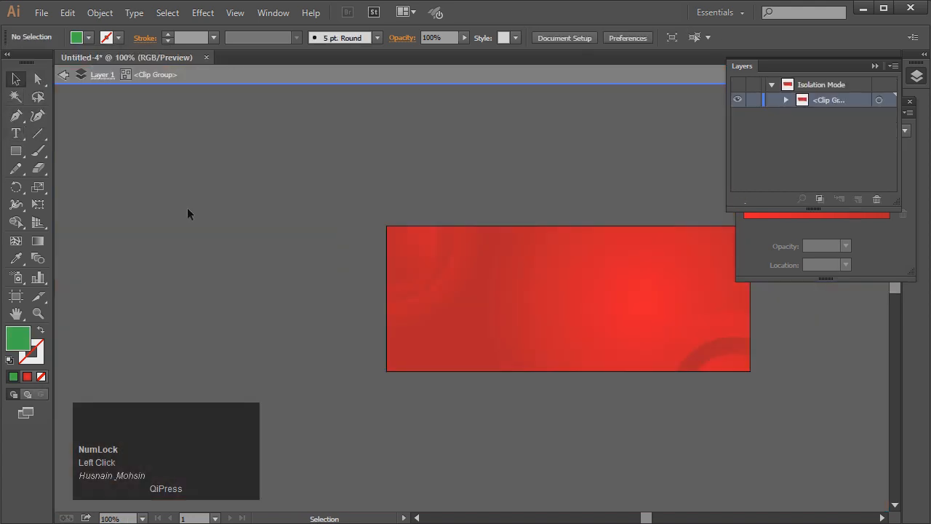
pyautogui.doubleClick(282, 271)
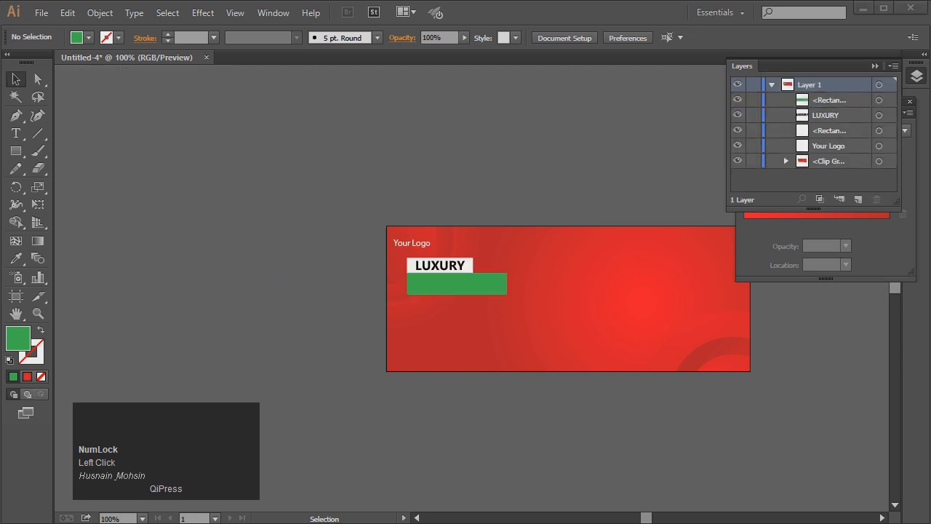
# Fill the rectangle below "LUXURY" with the darker green from the first row of swatches
pyautogui.click(38, 313)
pyautogui.moveTo(386, 244); pyautogui.dragTo(564, 345)
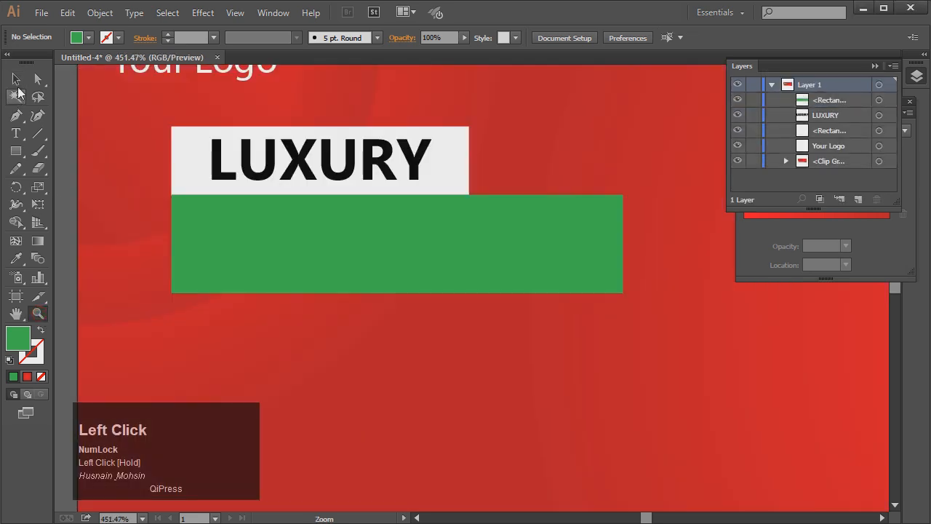
pyautogui.click(16, 79)
pyautogui.click(277, 248)
pyautogui.click(78, 37)
pyautogui.click(73, 65)
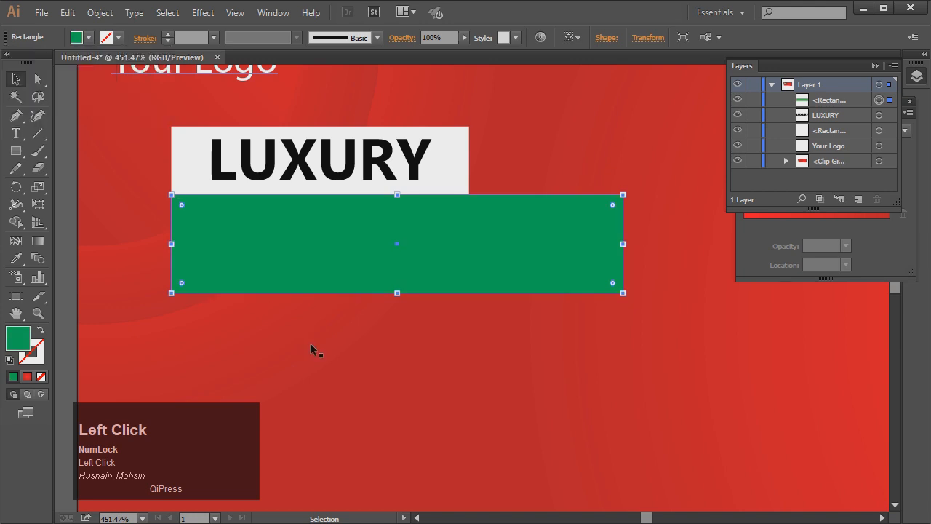
pyautogui.doubleClick(310, 343)
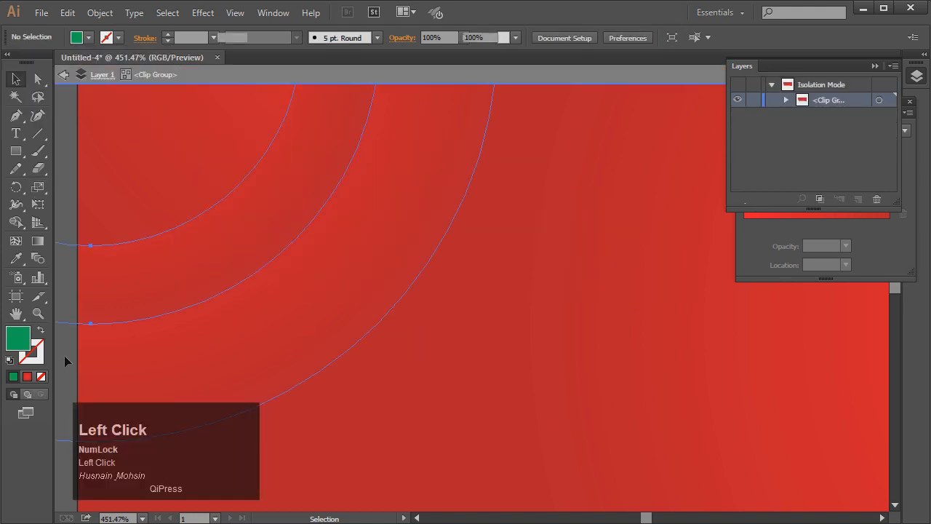
pyautogui.doubleClick(64, 356)
pyautogui.hotkey('ctrl', '-')
pyautogui.hotkey('ctrl', '-')
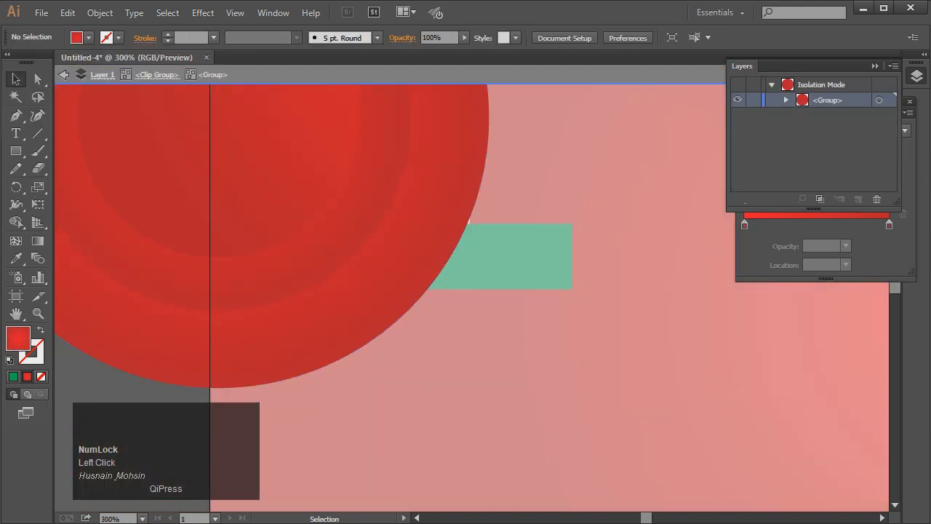
pyautogui.doubleClick(67, 433)
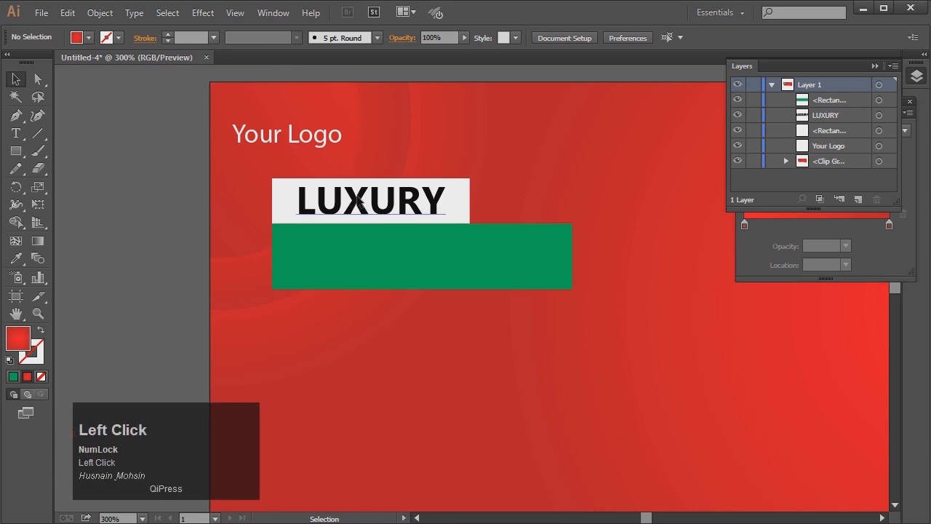
# Duplicate the "LUXURY" text onto the green rectangle and move the copy above that rectangle in the layer stack
pyautogui.moveTo(360, 203); pyautogui.dragTo(407, 252)
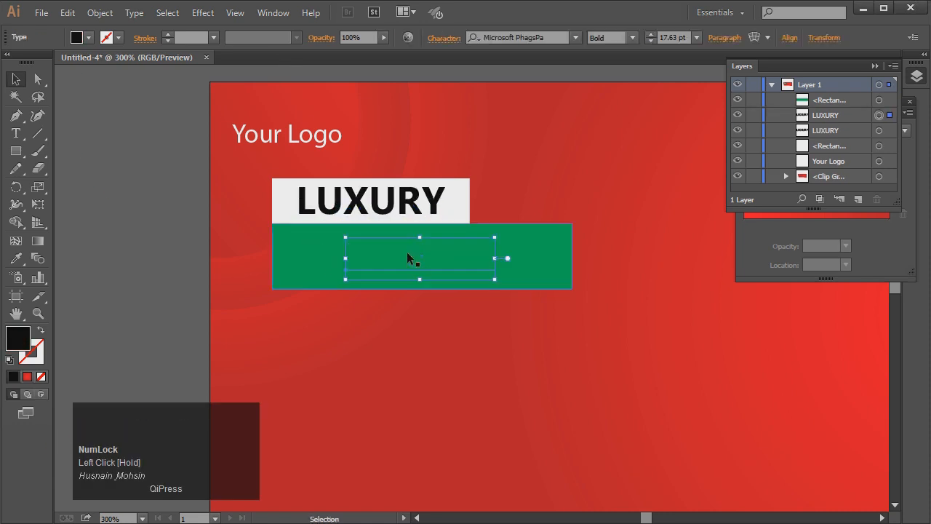
pyautogui.doubleClick(407, 252)
pyautogui.doubleClick(149, 243)
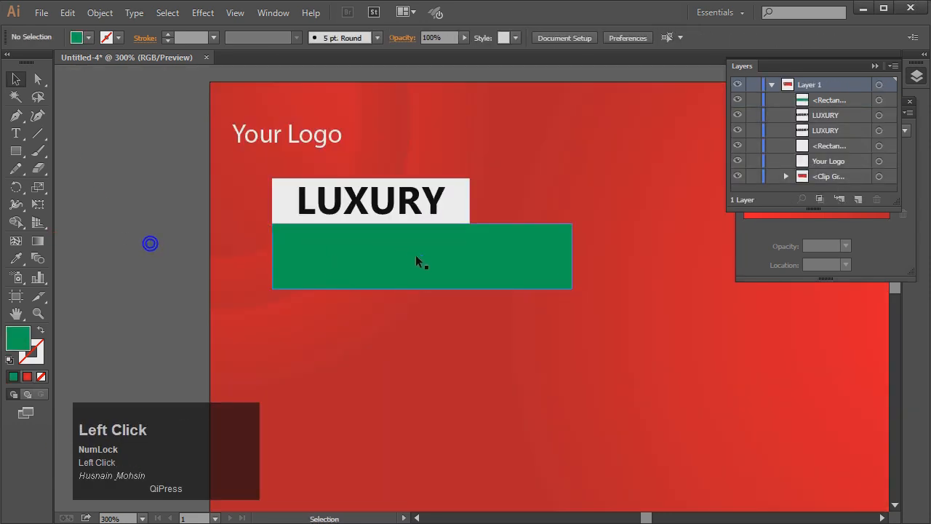
pyautogui.click(417, 257)
pyautogui.moveTo(826, 115); pyautogui.dragTo(831, 102)
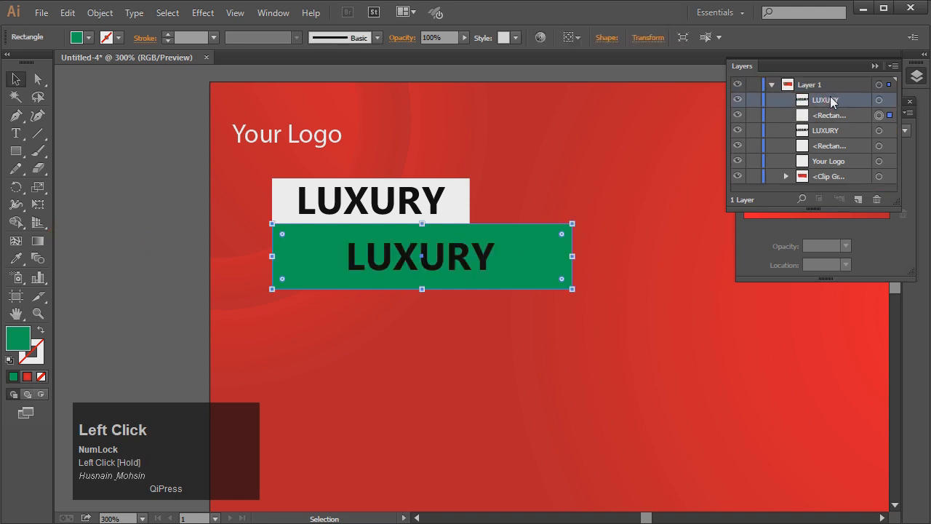
# Change the duplicated text on the green rectangle to "FURNITURE"
pyautogui.doubleClick(426, 259)
pyautogui.hotkey('ctrl', 'a')
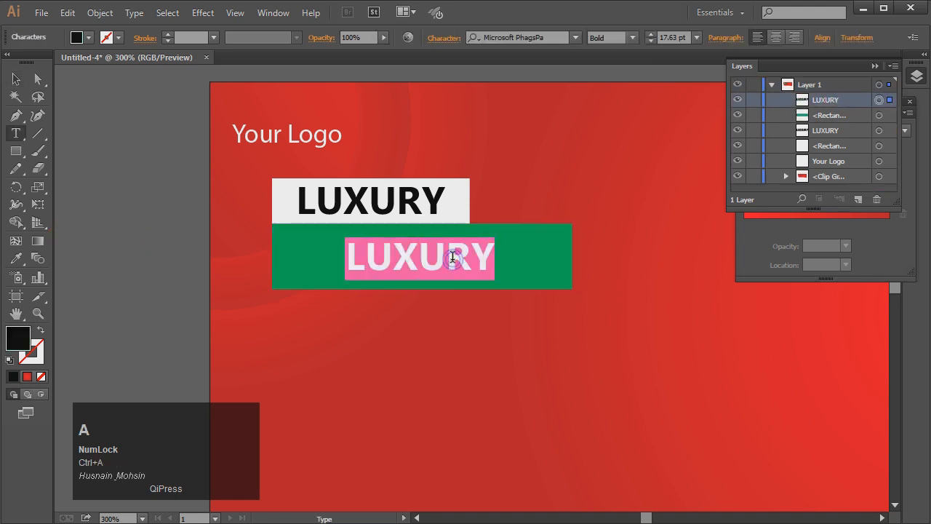
pyautogui.write('FURNITURE')
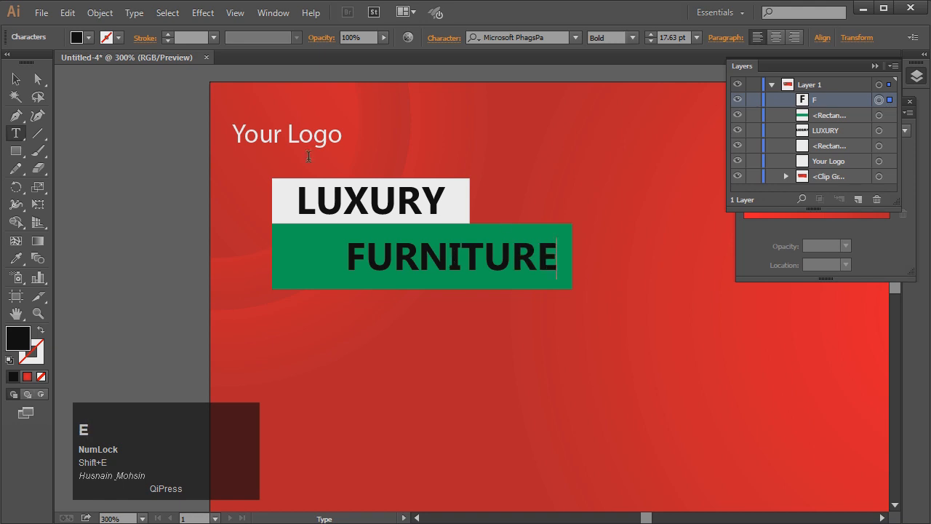
# Fill the "FURNITURE" text with white
pyautogui.click(86, 37)
pyautogui.click(29, 62)
pyautogui.click(11, 137)
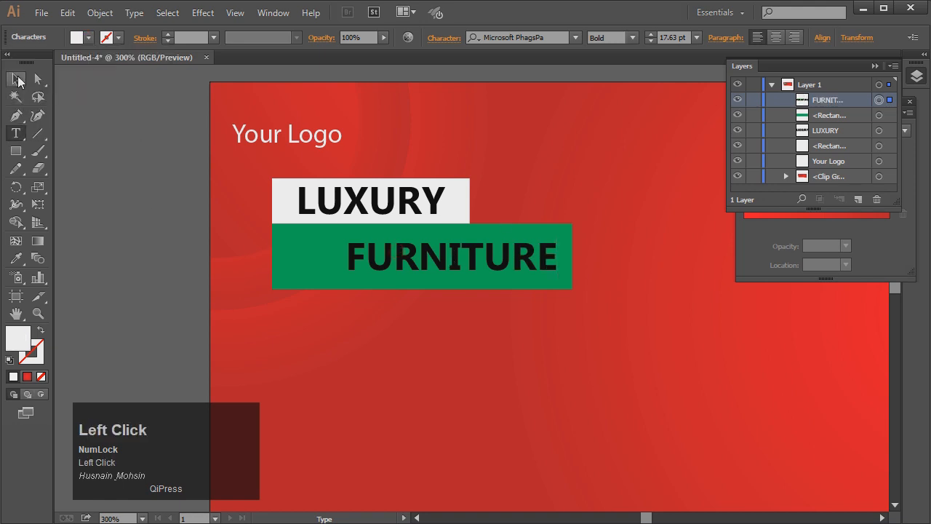
pyautogui.click(15, 79)
pyautogui.click(87, 38)
pyautogui.click(29, 62)
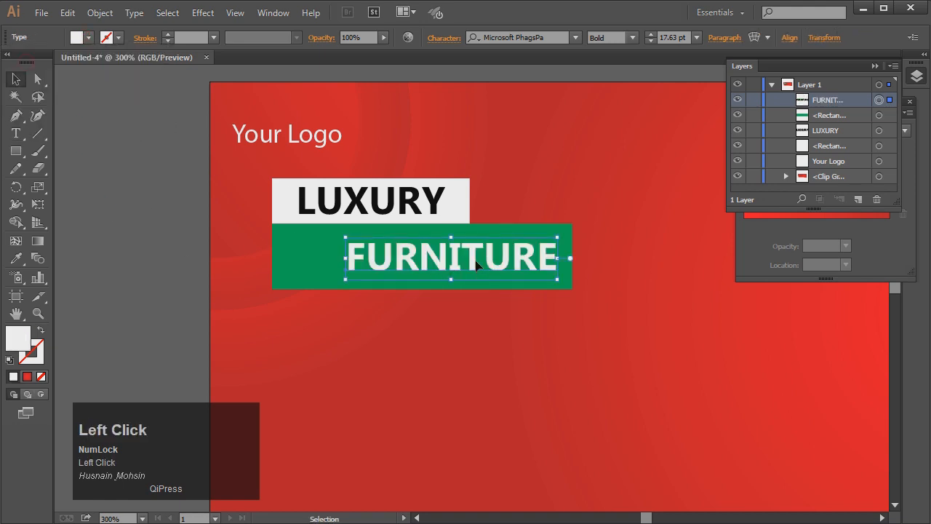
# Set "FURNITURE" in Arial Rounded MT Bold and reposition and enlarge it to fill the green rectangle
pyautogui.click(575, 37)
pyautogui.write('arial')
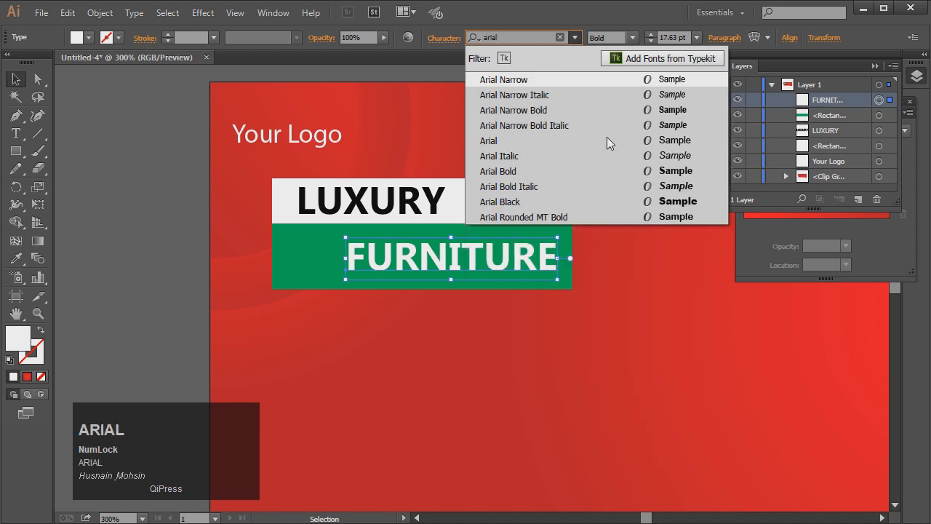
pyautogui.click(586, 214)
pyautogui.moveTo(519, 266); pyautogui.dragTo(478, 263)
pyautogui.moveTo(532, 280)
pyautogui.mouseDown()
pyautogui.moveTo(561, 297)
pyautogui.moveTo(542, 282)
pyautogui.mouseUp()
pyautogui.click(170, 290)
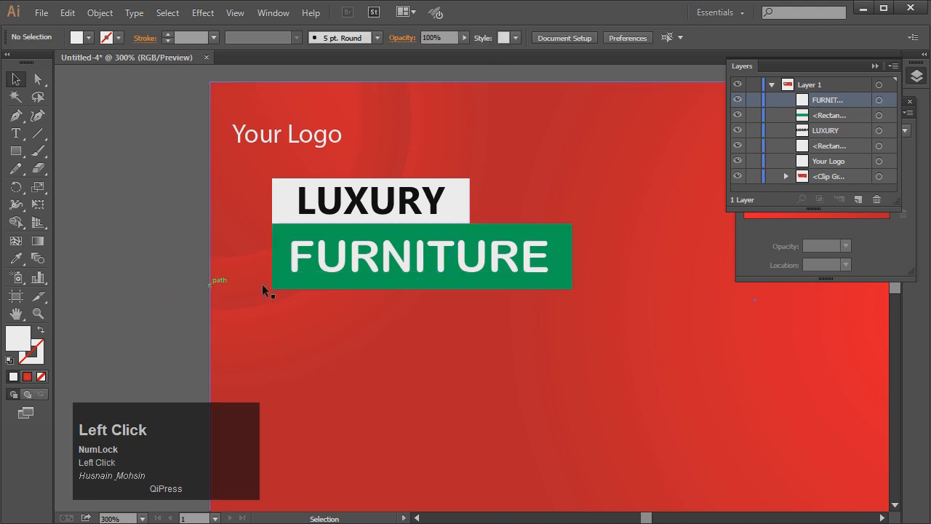
# Duplicate the "Your Logo" text below the green rectangle and change the copy to "Free Graphic Design Tutorial"
pyautogui.click(294, 142)
pyautogui.moveTo(293, 142); pyautogui.dragTo(356, 319)
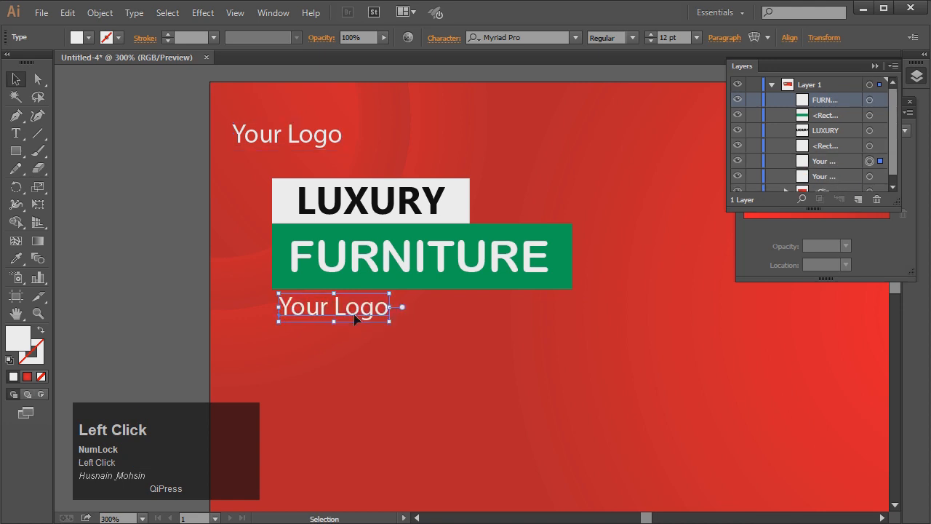
pyautogui.doubleClick(356, 319)
pyautogui.hotkey('ctrl', 'a')
pyautogui.write('Fre')
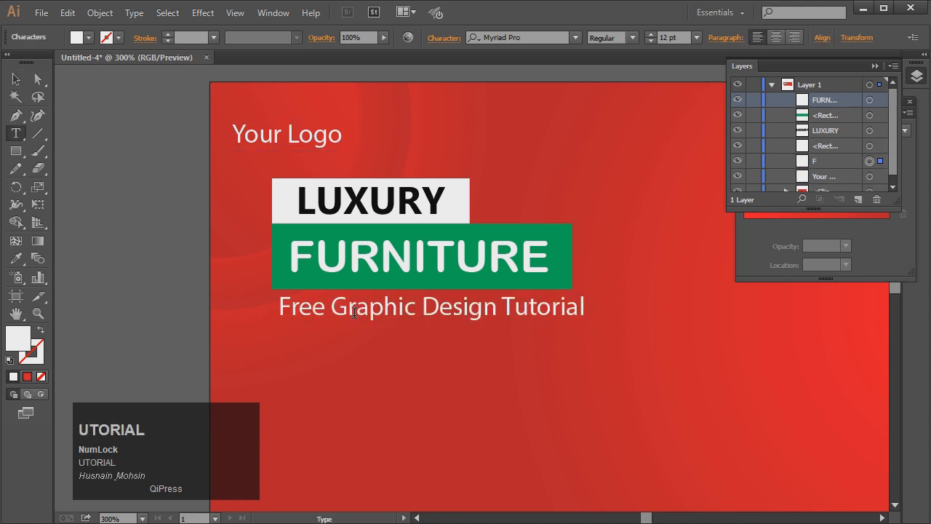
# Shrink the "Free Graphic Design Tutorial" text to 7.99 pt and align its start with the green rectangle's left edge
pyautogui.click(16, 78)
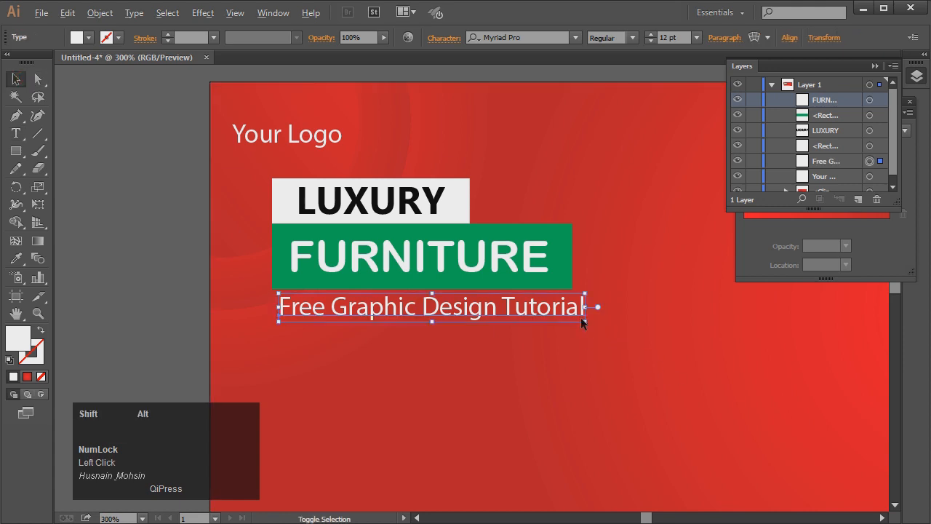
pyautogui.moveTo(581, 321); pyautogui.dragTo(557, 320)
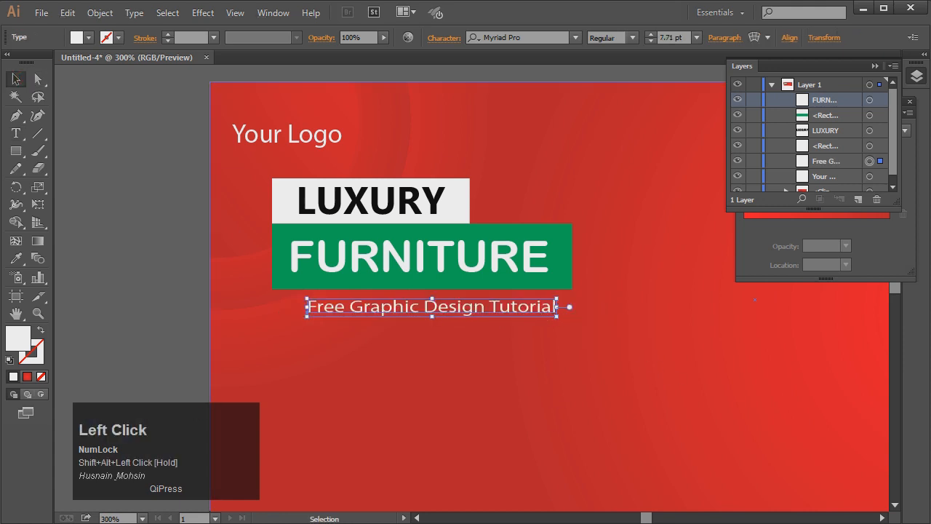
pyautogui.click(434, 318)
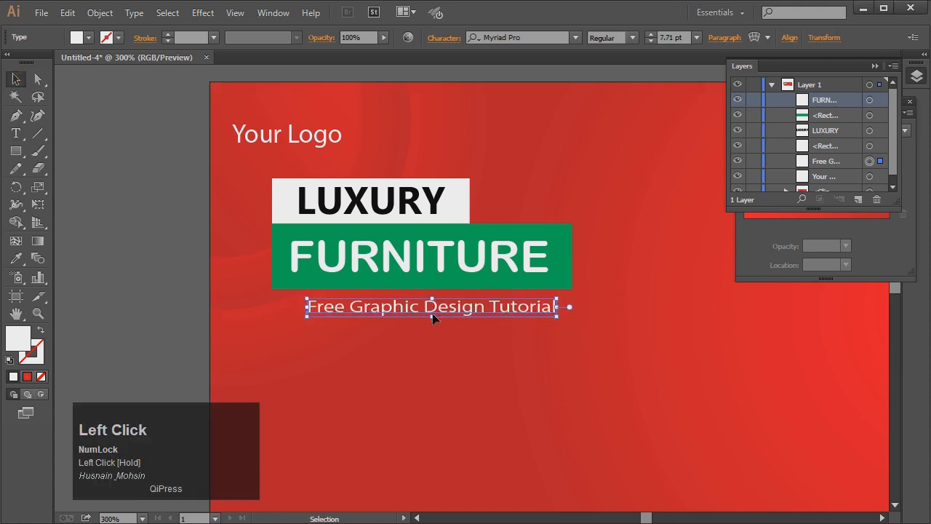
pyautogui.moveTo(434, 319); pyautogui.dragTo(436, 321)
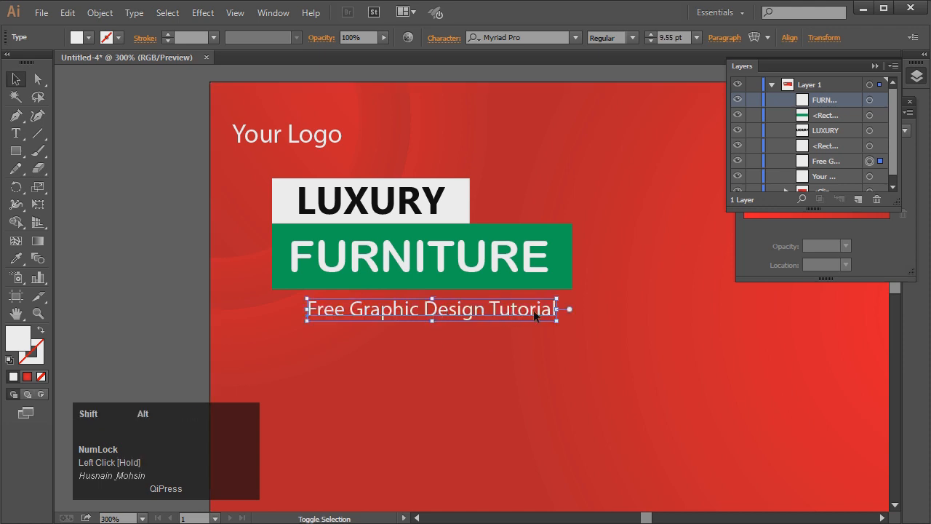
pyautogui.moveTo(557, 309)
pyautogui.mouseDown()
pyautogui.moveTo(569, 312)
pyautogui.moveTo(542, 310)
pyautogui.moveTo(551, 310)
pyautogui.mouseUp()
pyautogui.moveTo(471, 311); pyautogui.dragTo(449, 310)
pyautogui.press('Right')
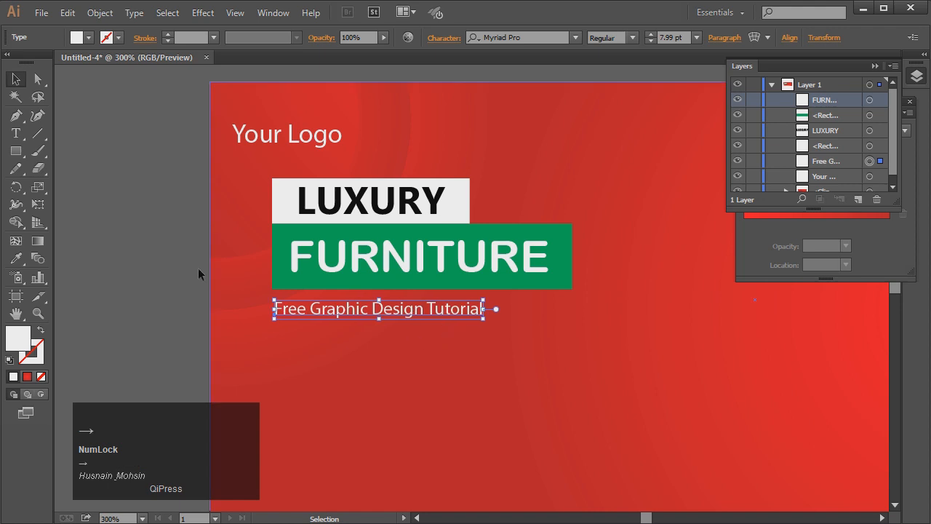
# Draw a thin white dash-shaped rectangle beside the end of the tagline and duplicate it twice in a horizontal row
pyautogui.click(175, 256)
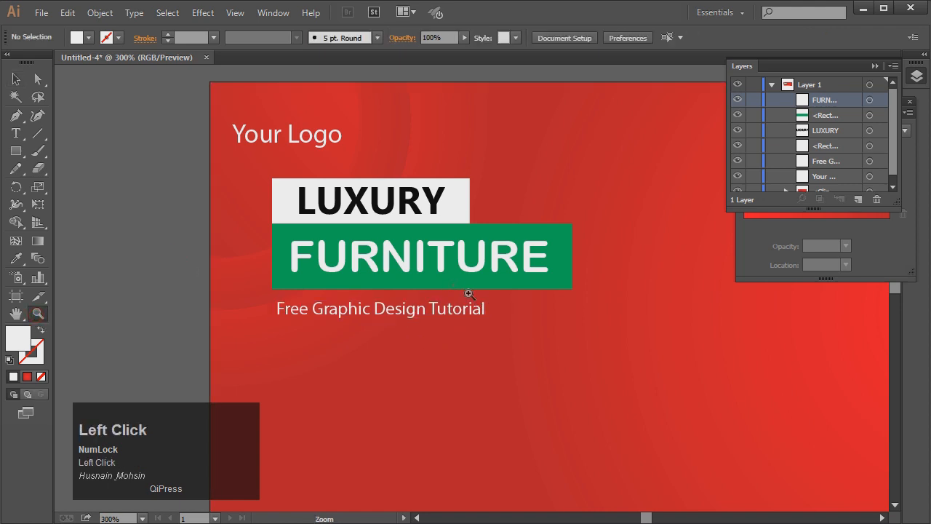
pyautogui.moveTo(549, 343); pyautogui.dragTo(466, 284)
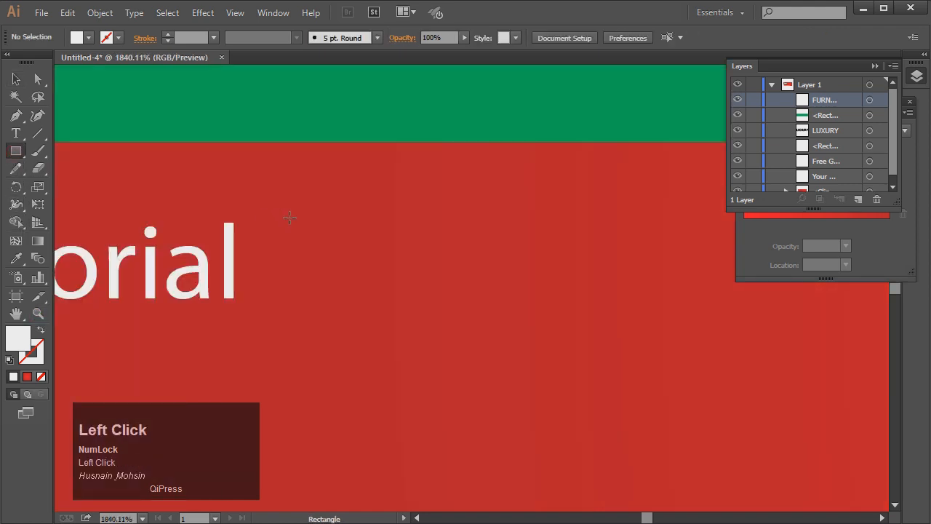
pyautogui.moveTo(312, 256); pyautogui.dragTo(623, 263)
pyautogui.press('v')
pyautogui.click(539, 262)
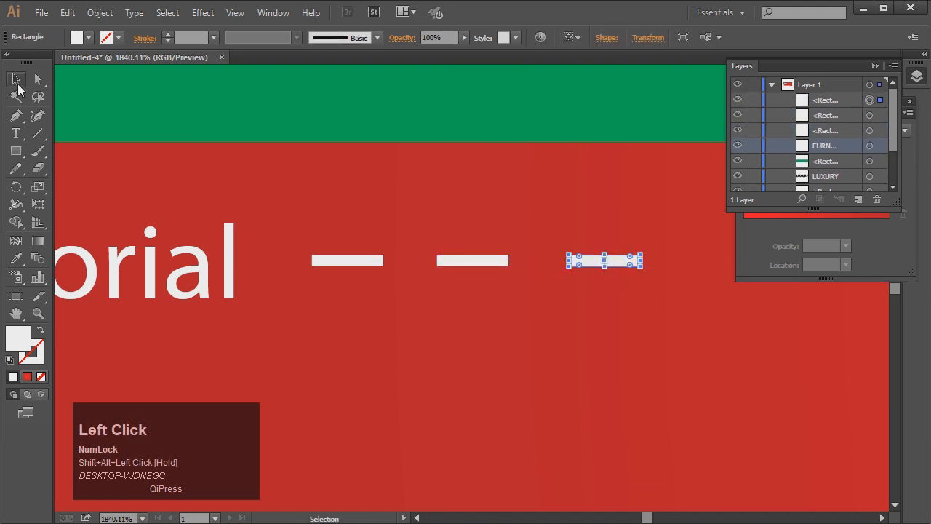
# Recolor the middle dash with the green sampled from the "FURNITURE" rectangle
pyautogui.click(381, 314)
pyautogui.click(358, 264)
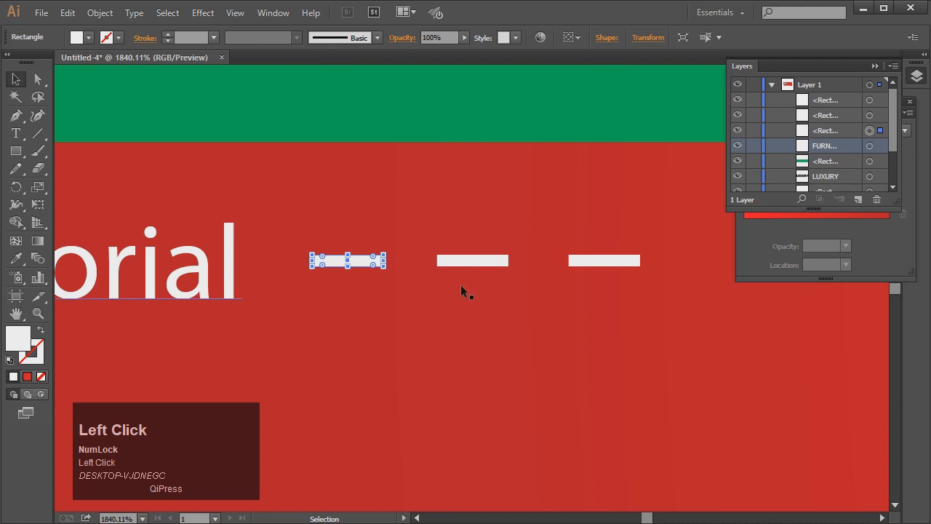
pyautogui.click(466, 280)
pyautogui.click(467, 262)
pyautogui.press('i')
pyautogui.click(243, 115)
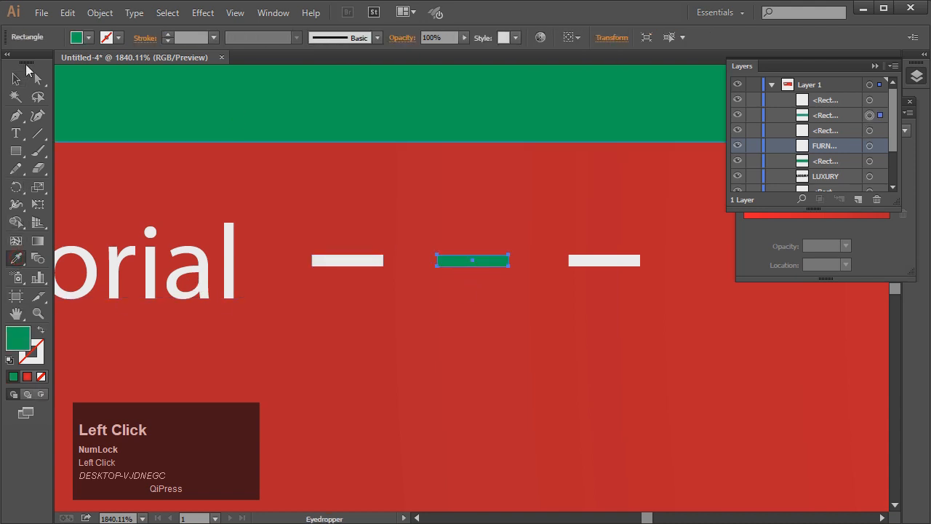
# Group the two white dashes and the green dash into one object
pyautogui.click(16, 78)
pyautogui.keyDown('shift'); pyautogui.click(367, 262); pyautogui.keyUp('shift')
pyautogui.rightClick(430, 163)
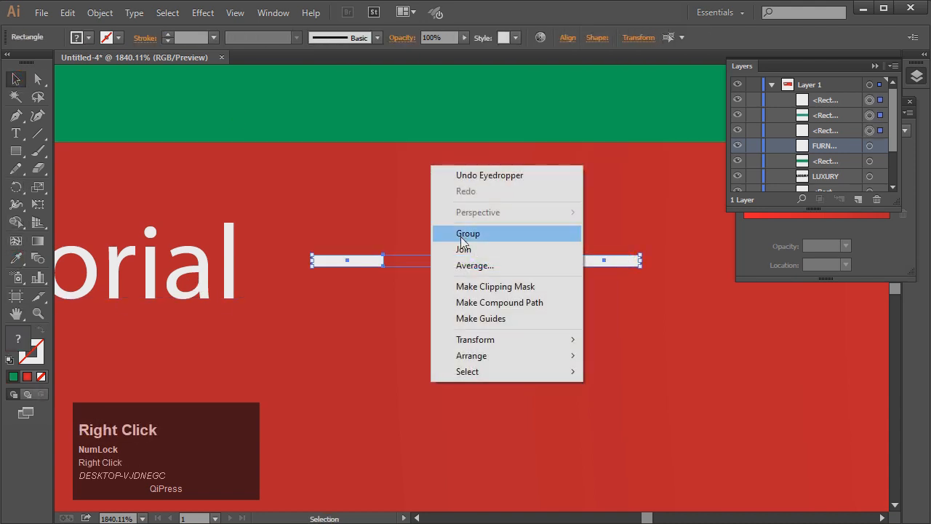
pyautogui.click(463, 236)
pyautogui.hotkey('ctrl', '-')
pyautogui.hotkey('ctrl', '-')
pyautogui.hotkey('ctrl', '-')
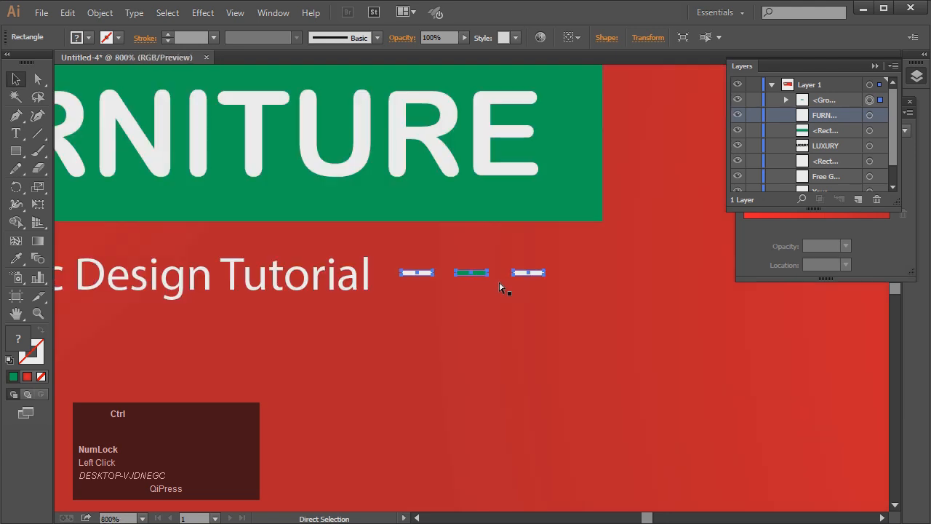
pyautogui.click(566, 280)
pyautogui.hotkey('ctrl', '-')
pyautogui.hotkey('ctrl', '-')
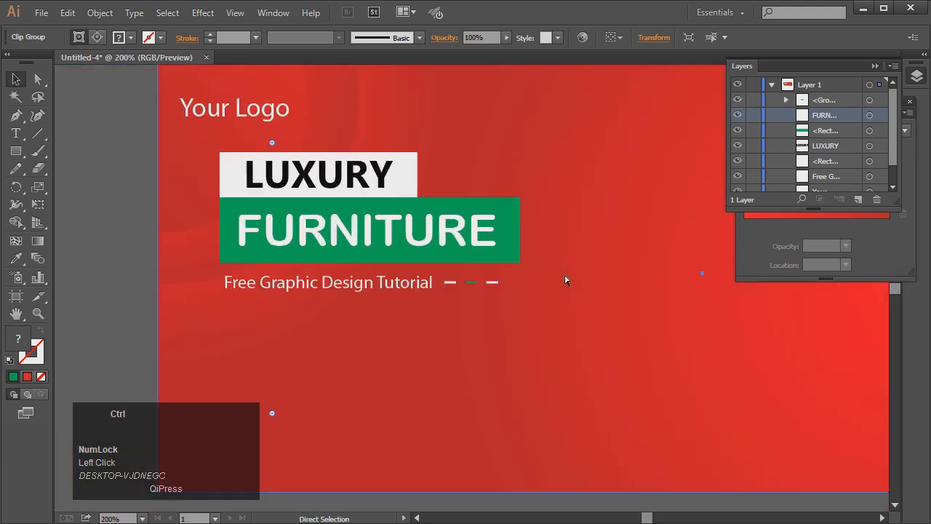
# Move the dash group slightly down and away from the tagline to line it up with the text
pyautogui.click(473, 285)
pyautogui.press('Down')
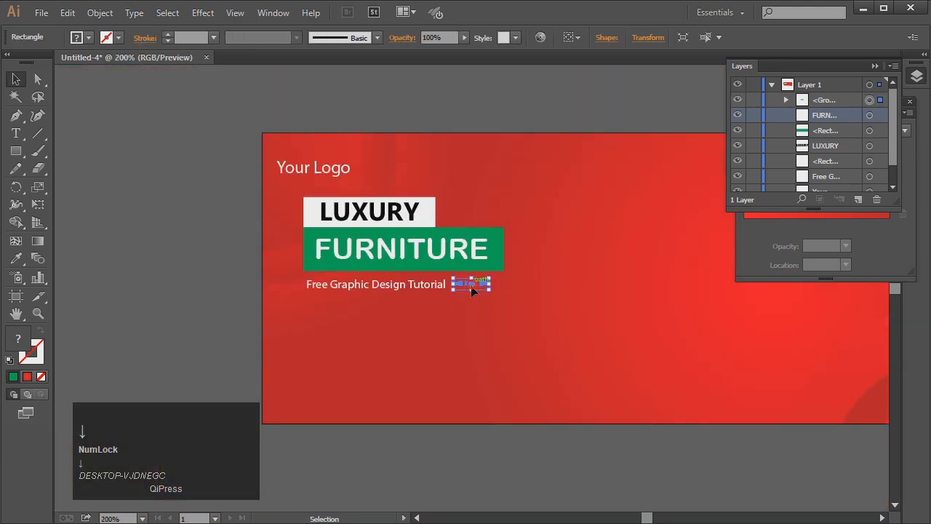
pyautogui.click(165, 225)
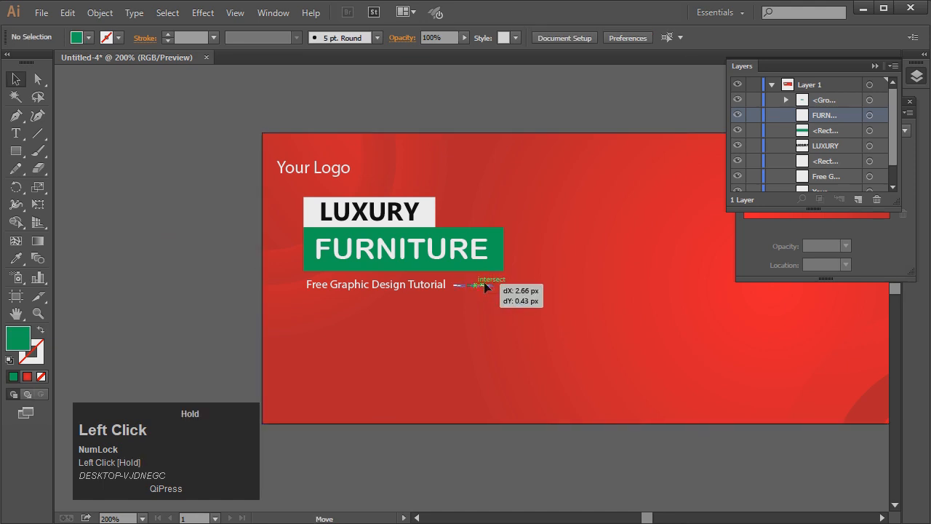
pyautogui.moveTo(485, 286); pyautogui.dragTo(486, 285)
pyautogui.click(201, 233)
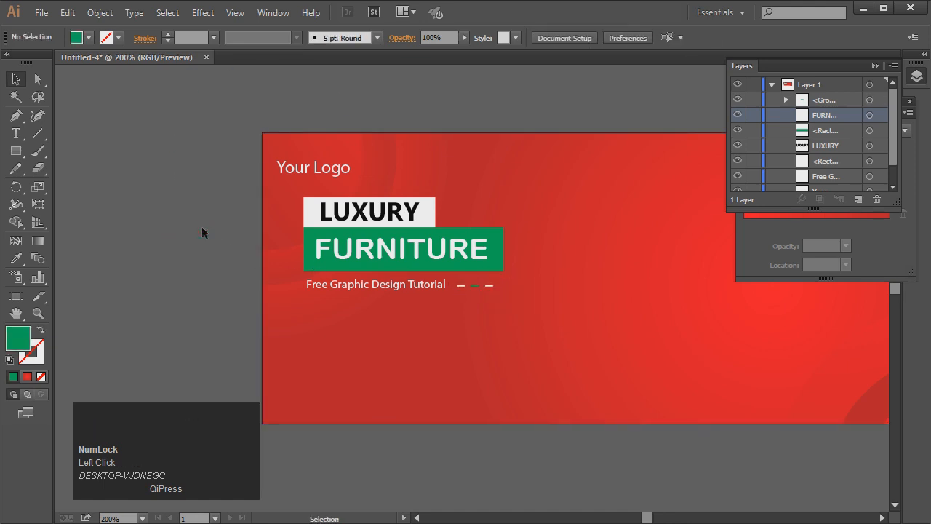
# Draw a small button rectangle below the tagline, starting at the green rectangle's left edge
pyautogui.click(38, 313)
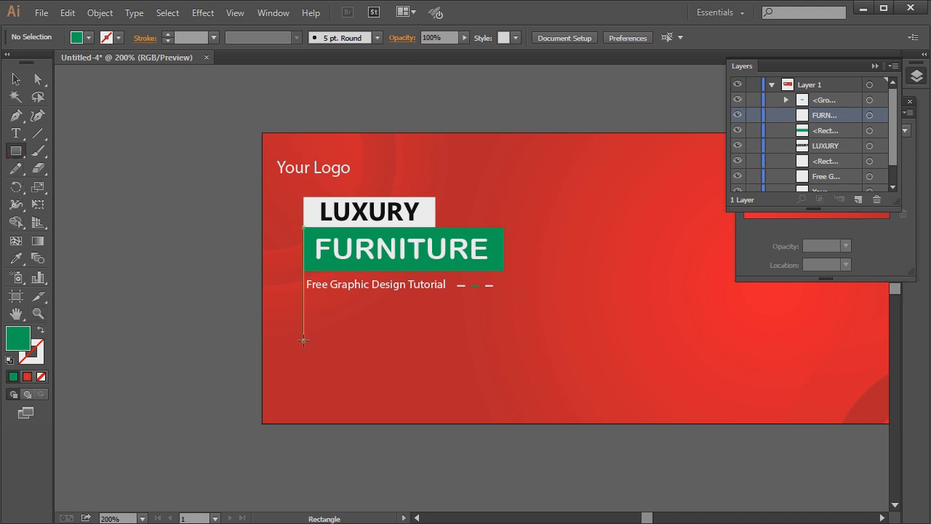
pyautogui.moveTo(304, 344); pyautogui.dragTo(370, 362)
pyautogui.click(38, 313)
pyautogui.moveTo(300, 326); pyautogui.dragTo(433, 386)
pyautogui.click(16, 78)
# Fill the button rectangle with the "Orange, Yellow" gradient and delete its intermediate color stops
pyautogui.click(777, 215)
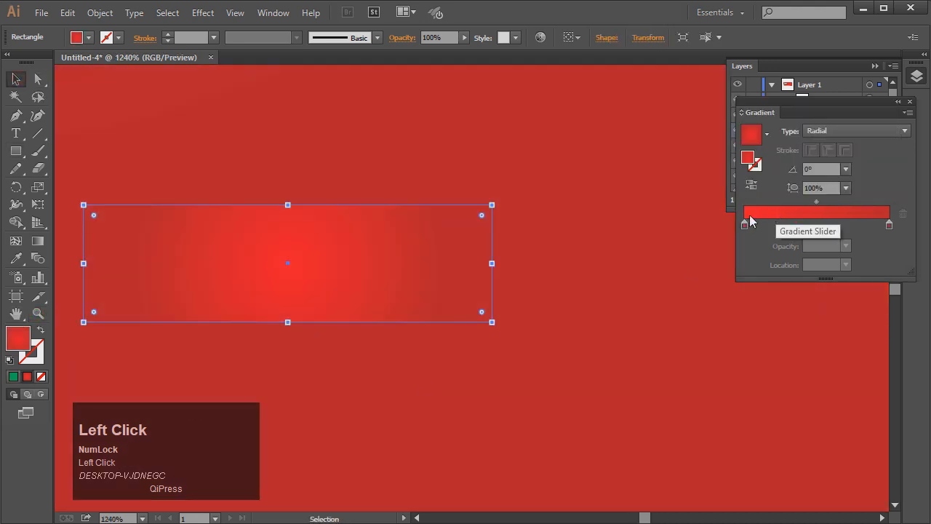
pyautogui.click(766, 135)
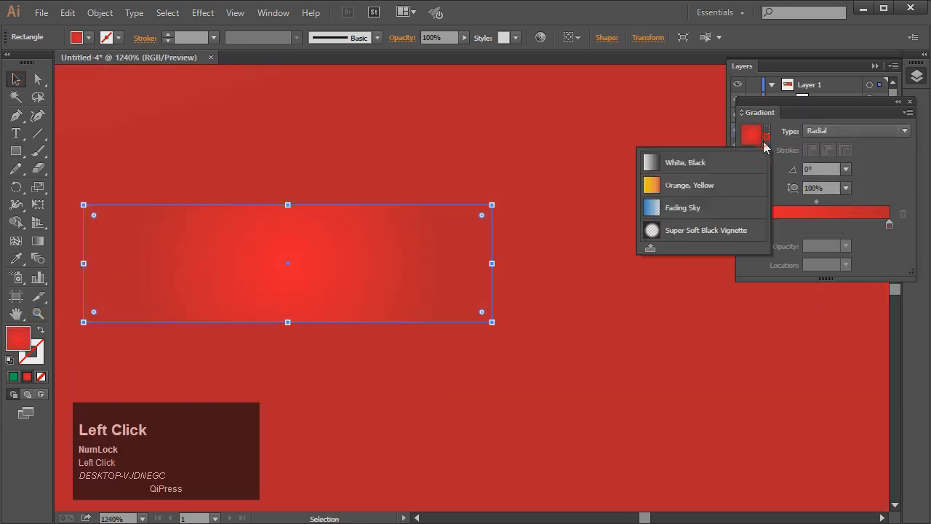
pyautogui.click(695, 188)
pyautogui.click(786, 225)
pyautogui.click(902, 215)
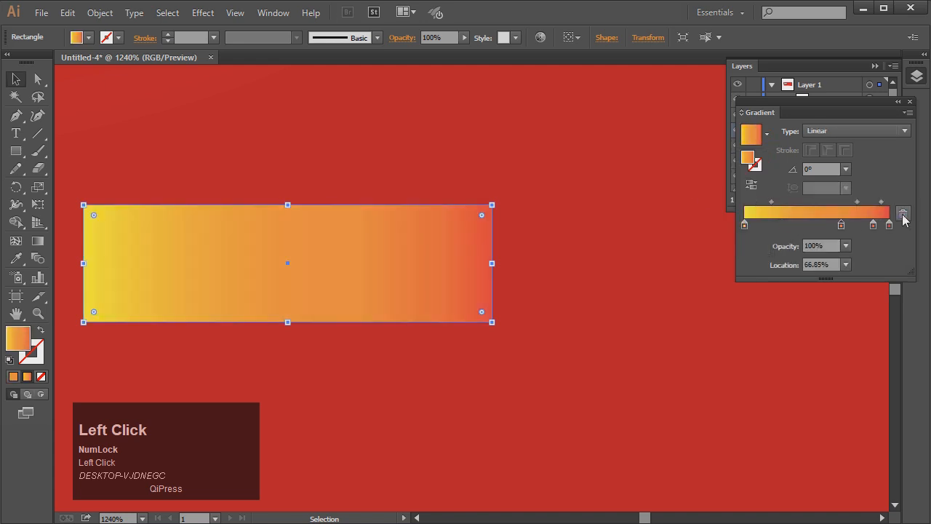
pyautogui.click(902, 214)
pyautogui.click(903, 215)
# Set the button gradient's end stop to the red swatch and its start stop to the black swatch
pyautogui.doubleClick(889, 225)
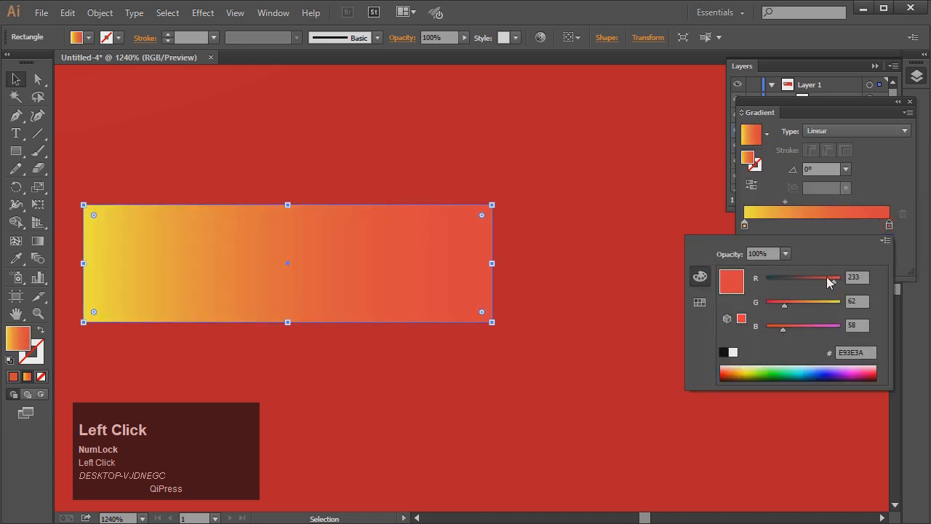
pyautogui.moveTo(829, 282); pyautogui.dragTo(813, 281)
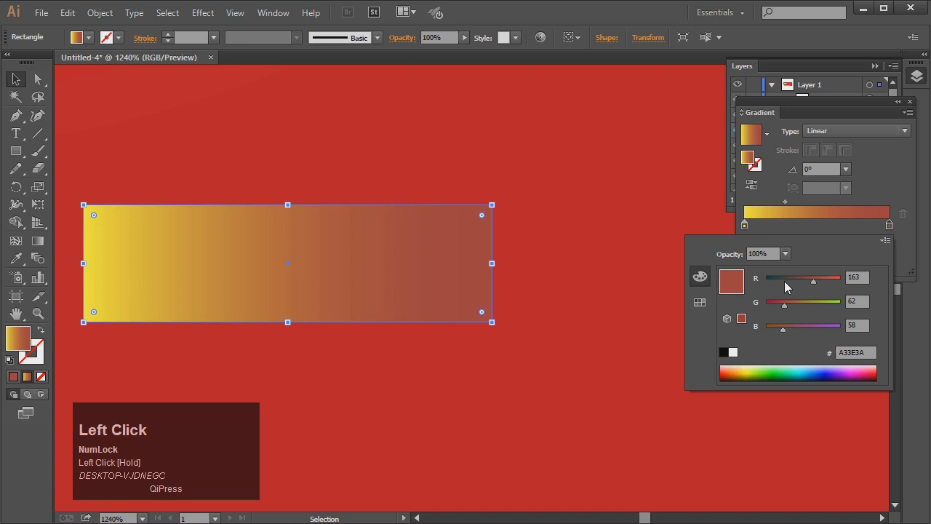
pyautogui.click(700, 302)
pyautogui.click(741, 272)
pyautogui.click(745, 225)
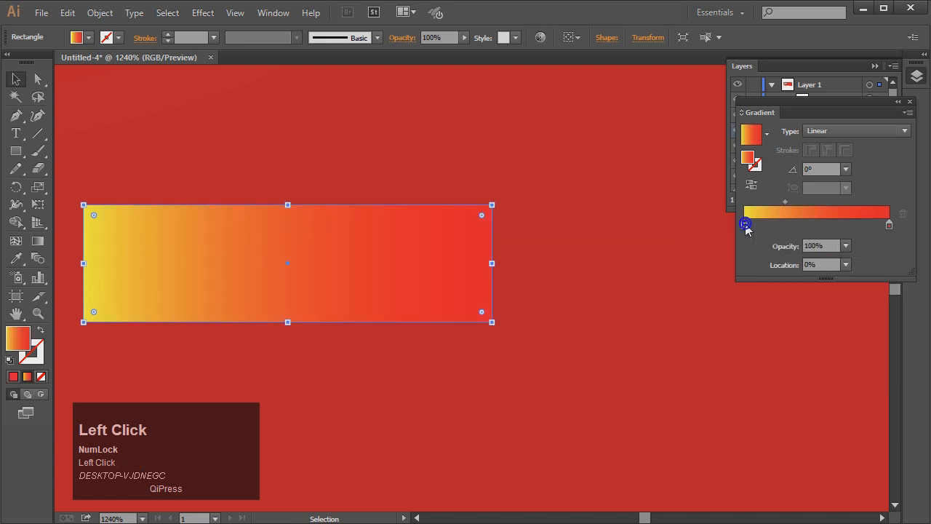
pyautogui.doubleClick(744, 225)
pyautogui.click(731, 302)
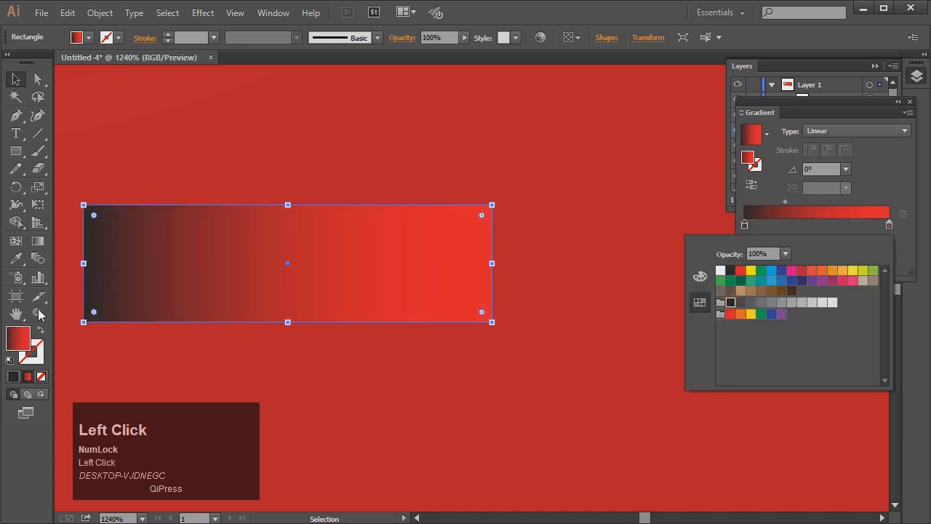
# Redirect the button's gradient vertically so it runs from black at the bottom to red at the top
pyautogui.click(39, 245)
pyautogui.click(37, 241)
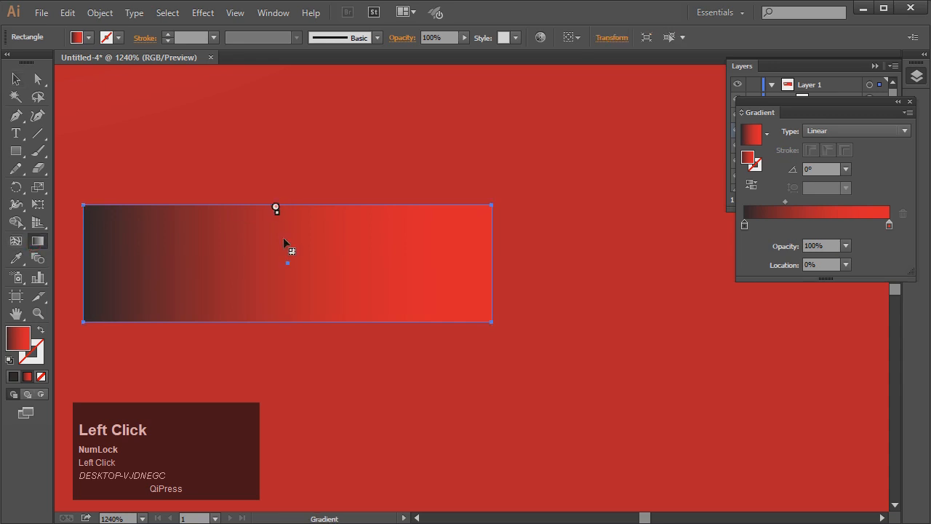
pyautogui.moveTo(278, 325); pyautogui.dragTo(309, 199)
# Round the button rectangle's corners fully into a pill shape
pyautogui.click(23, 76)
pyautogui.moveTo(91, 217); pyautogui.dragTo(331, 264)
pyautogui.click(450, 353)
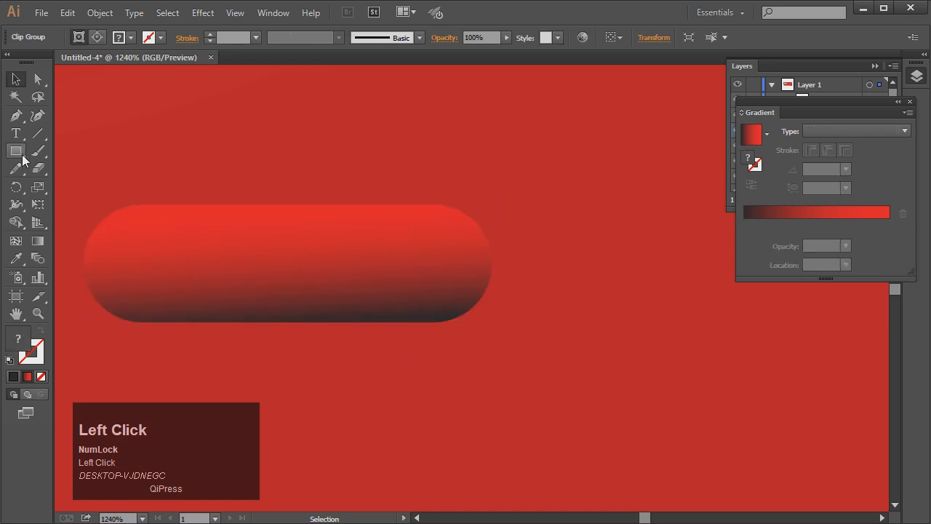
# Add the text "SHOP NOW" over the button and fill it with white
pyautogui.click(15, 134)
pyautogui.click(239, 286)
pyautogui.write('SHOP NO')
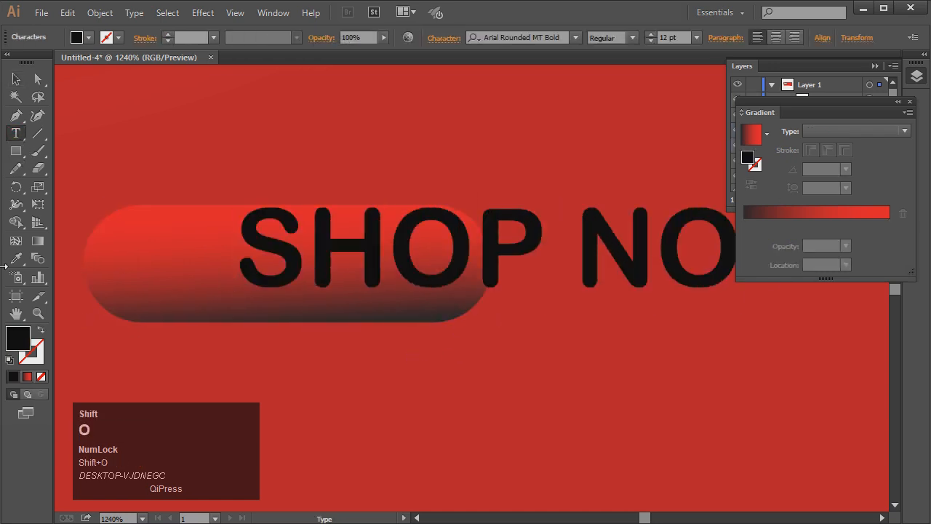
pyautogui.click(16, 79)
pyautogui.click(88, 37)
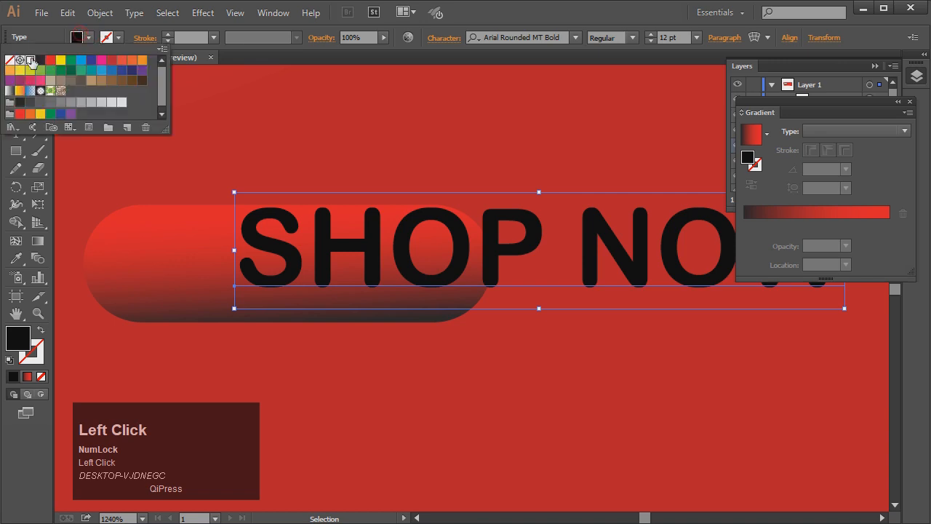
pyautogui.click(32, 61)
# Shift the "SHOP NOW" text, together with the co-selected background group, so the text starts inside the button
pyautogui.keyDown('alt'); pyautogui.keyDown('shift'); pyautogui.click(234, 193); pyautogui.keyUp('shift'); pyautogui.keyUp('alt')
pyautogui.click(298, 228)
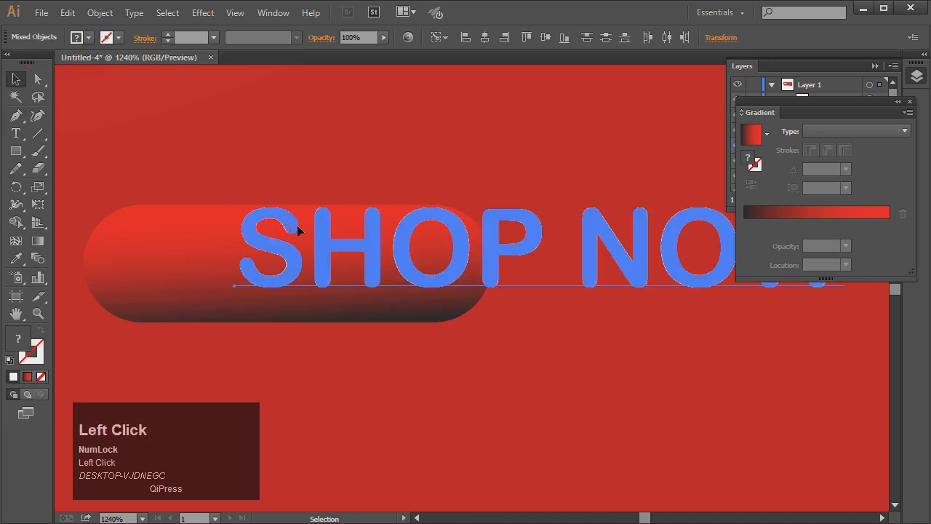
pyautogui.moveTo(443, 253); pyautogui.dragTo(334, 272)
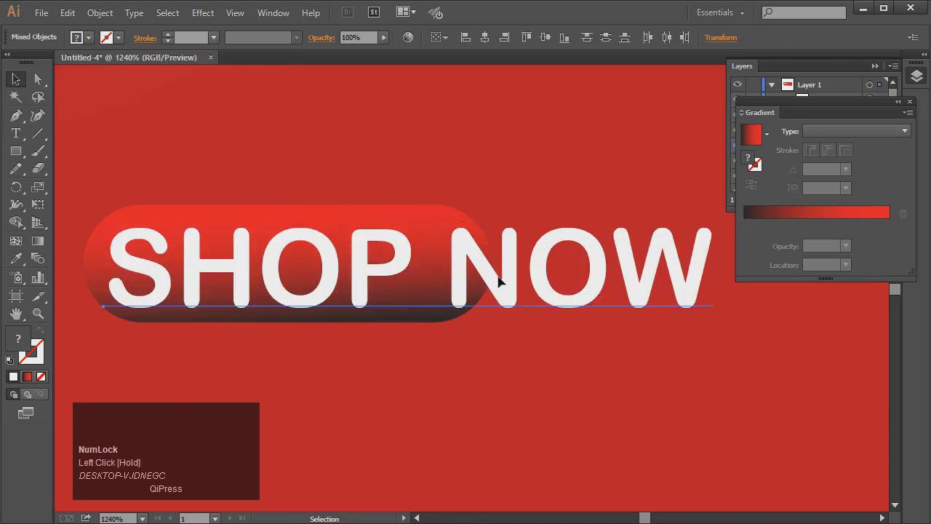
pyautogui.moveTo(499, 281); pyautogui.dragTo(516, 298)
pyautogui.hotkey('ctrl', '-')
pyautogui.hotkey('ctrl', '-')
pyautogui.hotkey('ctrl', '-')
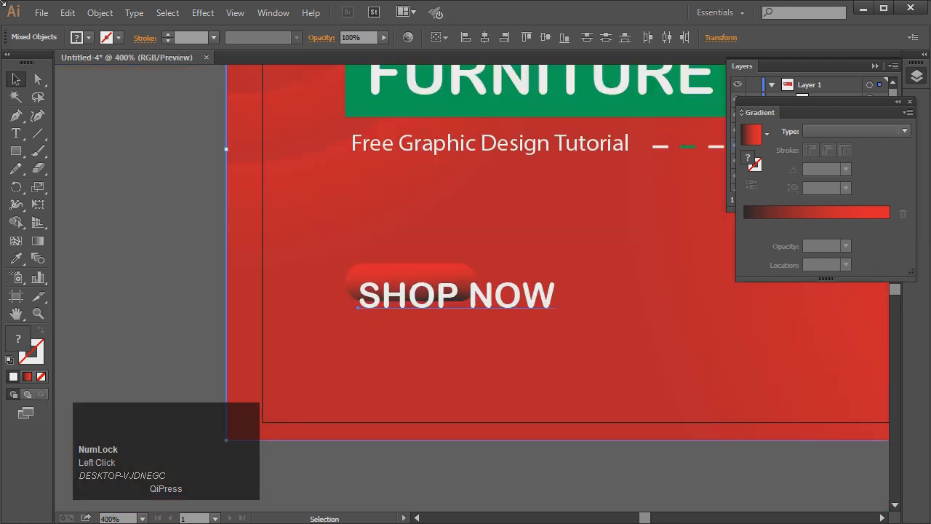
# Shrink the "SHOP NOW" text to 5.07 pt and center it on the pill button
pyautogui.click(113, 124)
pyautogui.click(549, 305)
pyautogui.moveTo(555, 308); pyautogui.dragTo(504, 300)
pyautogui.moveTo(496, 298); pyautogui.dragTo(460, 294)
pyautogui.press('Up')
pyautogui.press('Down')
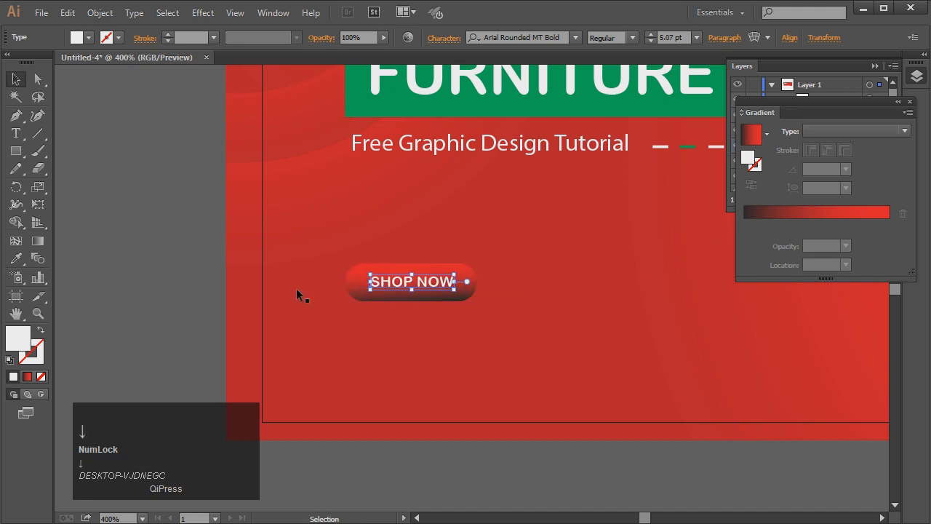
pyautogui.click(138, 293)
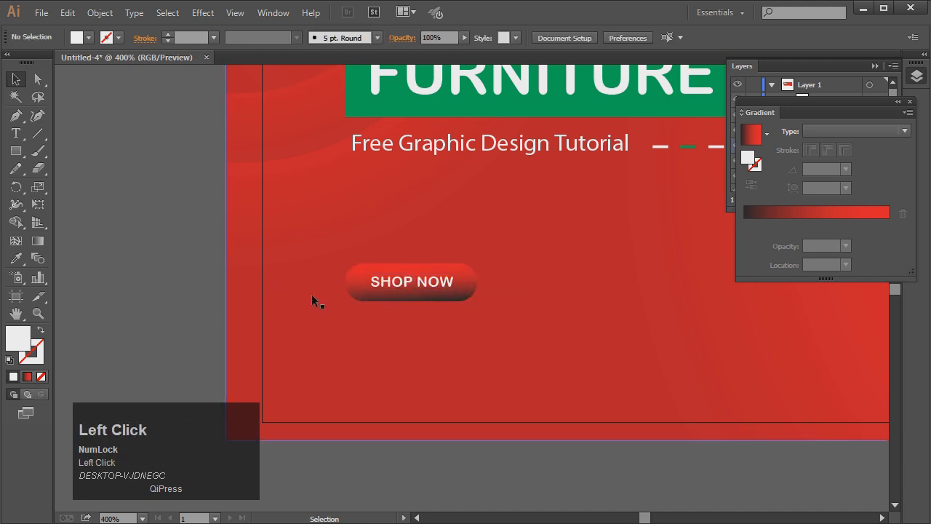
# Draw a wide rectangle below the button with no fill and a 2 pt white stroke
pyautogui.click(15, 153)
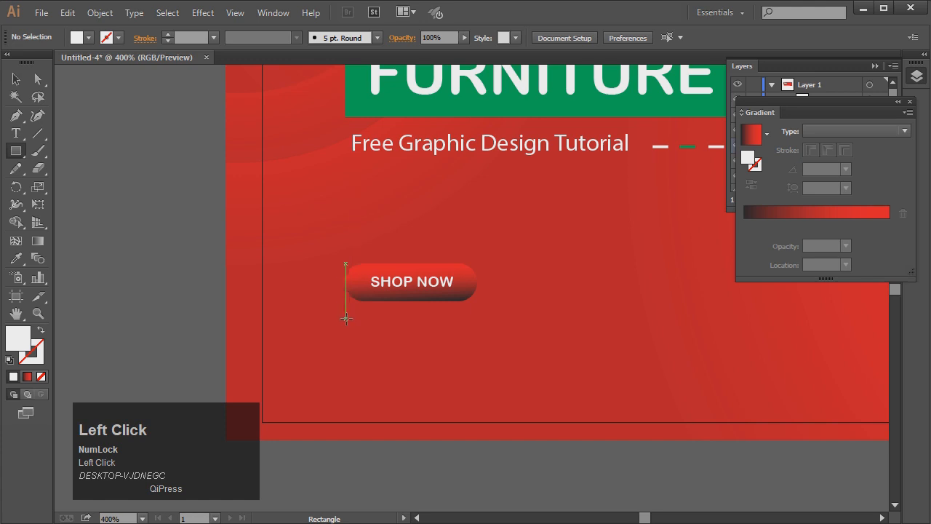
pyautogui.moveTo(346, 318); pyautogui.dragTo(669, 370)
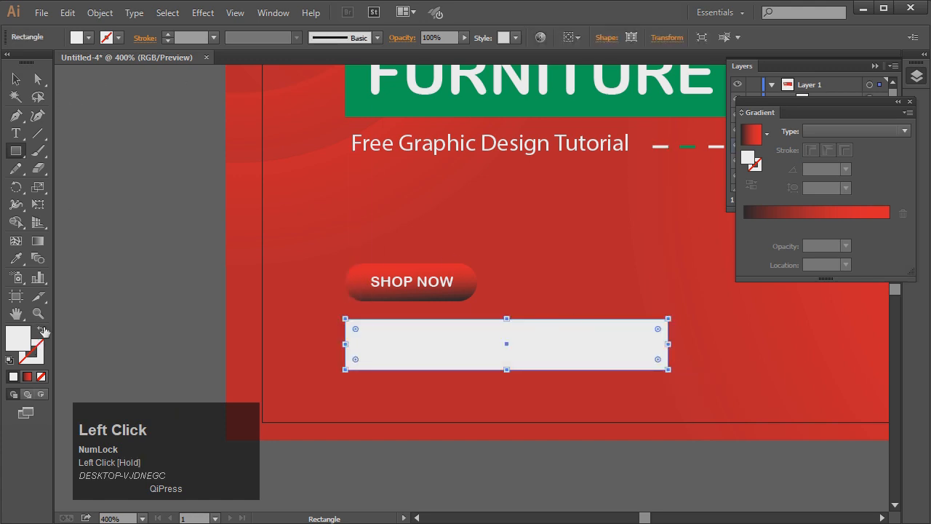
pyautogui.click(42, 331)
pyautogui.click(168, 34)
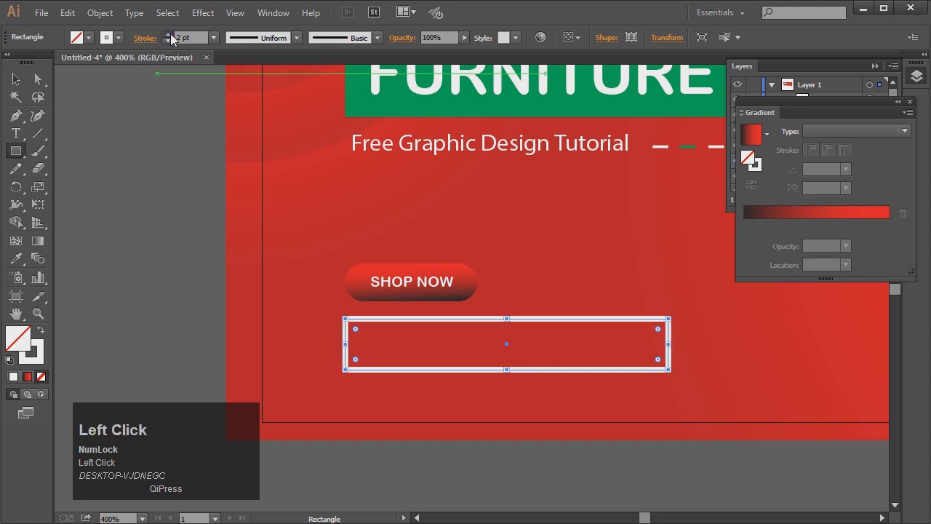
pyautogui.click(15, 81)
pyautogui.click(149, 158)
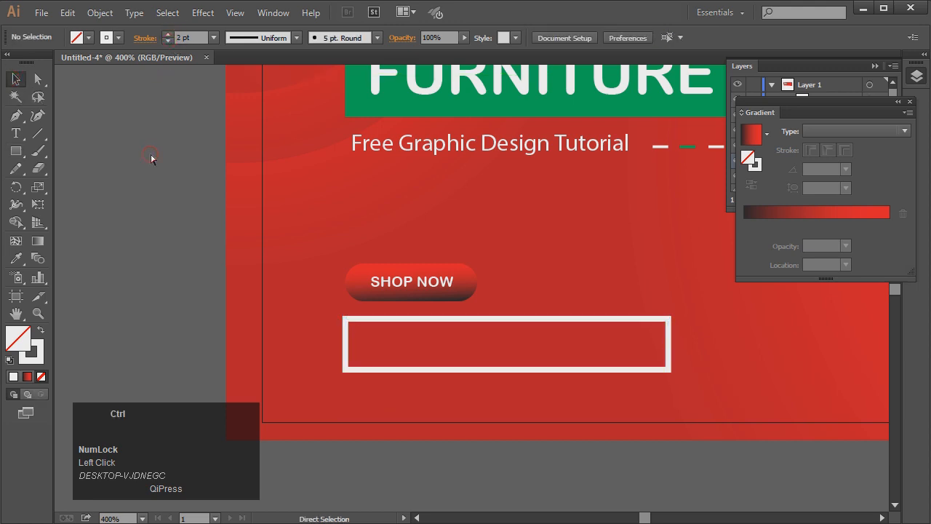
# Nudge the outlined rectangle slightly to the right and reduce its stroke to 1 pt
pyautogui.hotkey('ctrl', '-')
pyautogui.hotkey('ctrl', '-')
pyautogui.hotkey('ctrl', '-')
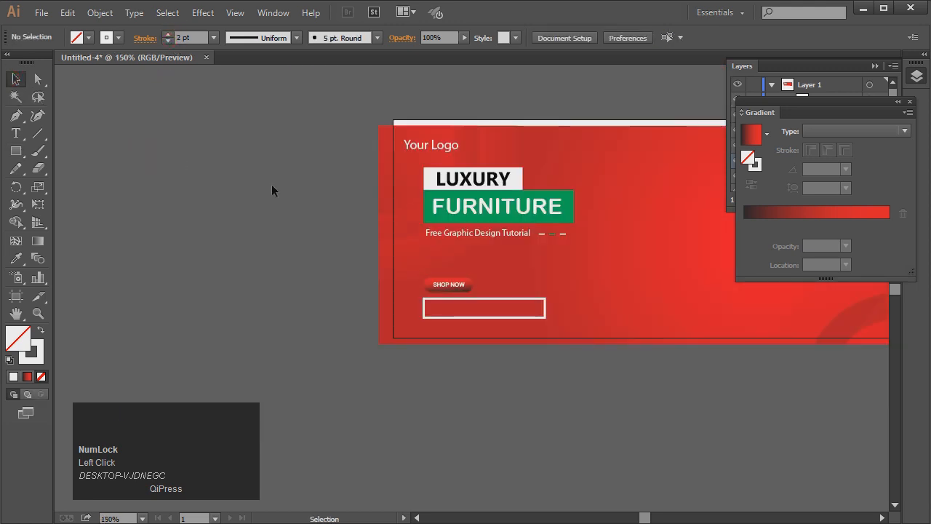
pyautogui.click(547, 308)
pyautogui.press('Right')
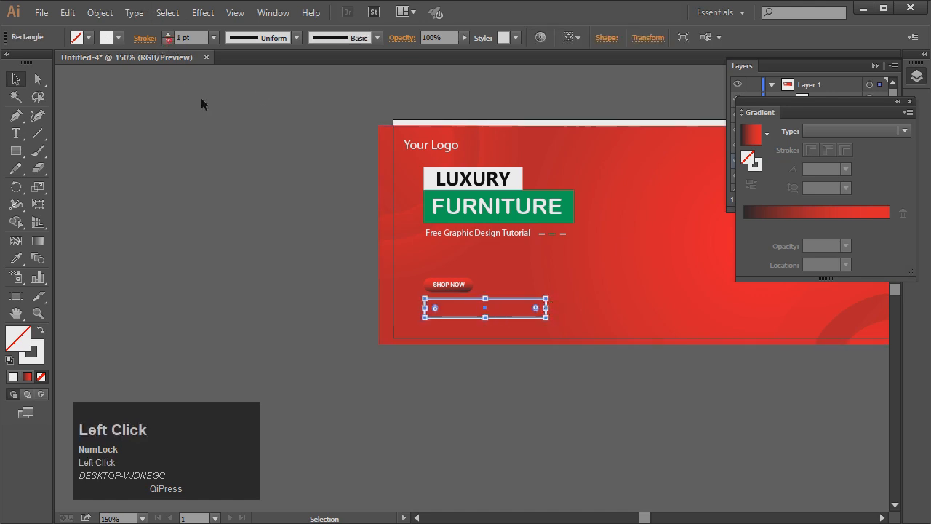
pyautogui.click(205, 107)
pyautogui.click(545, 300)
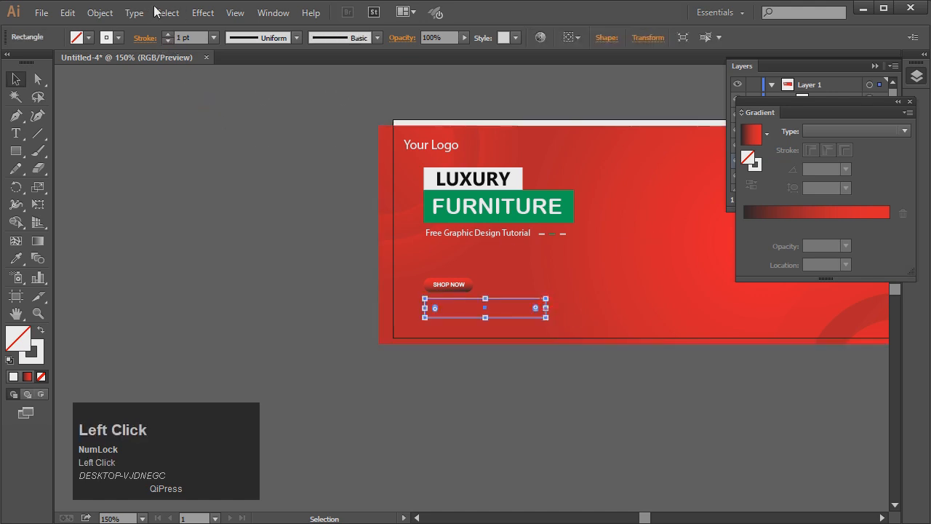
# Expand the outlined rectangle below the button so its white stroke becomes a filled shape
pyautogui.click(100, 13)
pyautogui.click(129, 168)
pyautogui.click(441, 440)
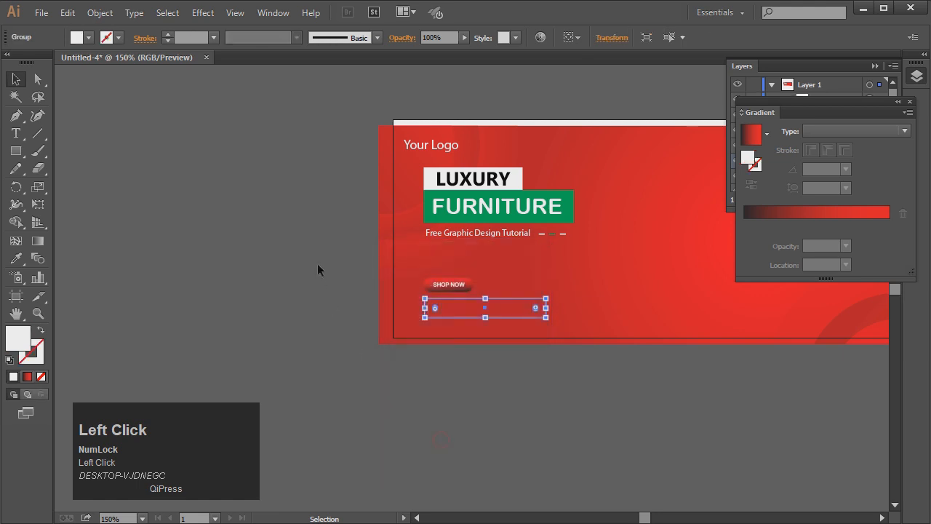
pyautogui.click(318, 265)
pyautogui.moveTo(409, 280); pyautogui.dragTo(557, 337)
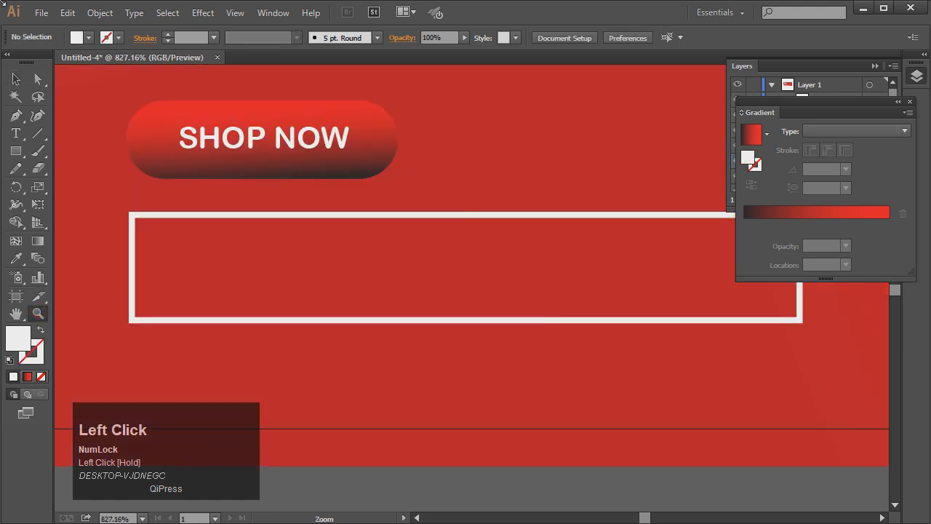
pyautogui.click(15, 133)
pyautogui.write('WWW')
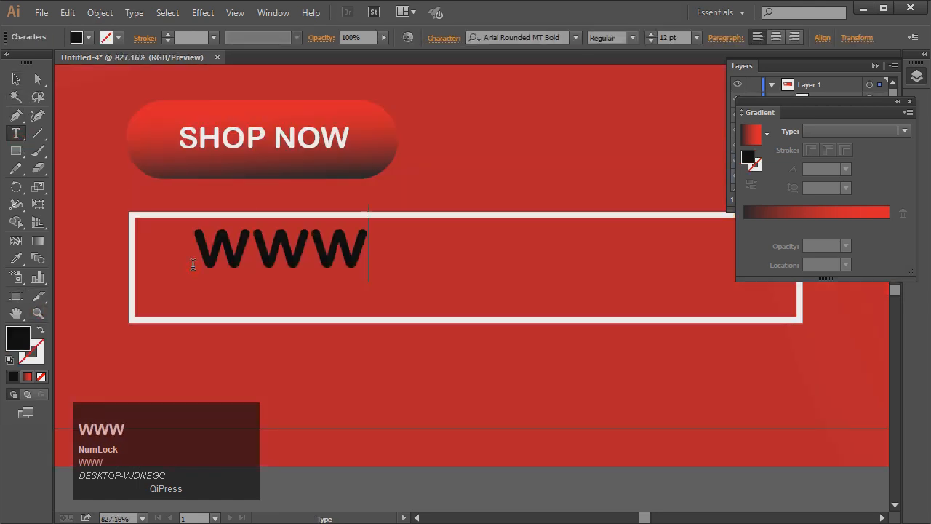
pyautogui.write('.yourwebsite.com')
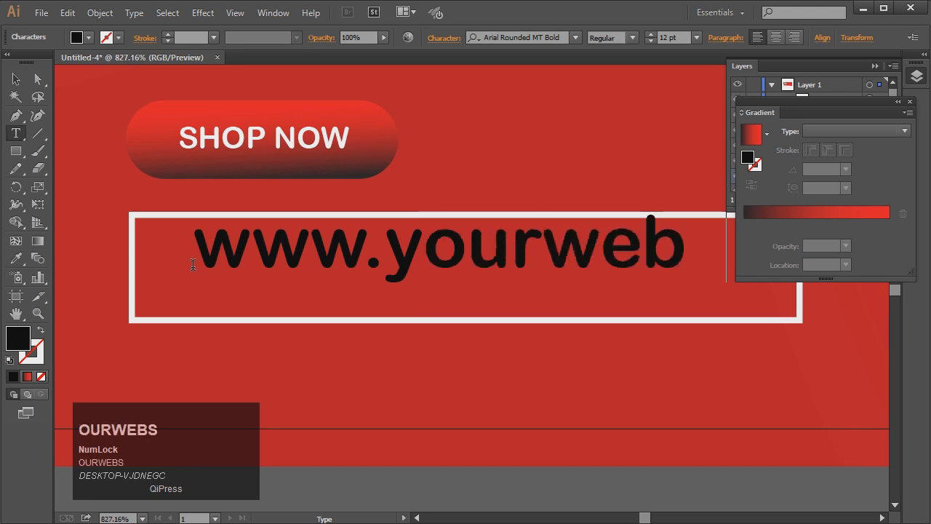
# Color the website text white, shrink it to 8.59 pt and center it inside the outlined rectangle
pyautogui.click(16, 82)
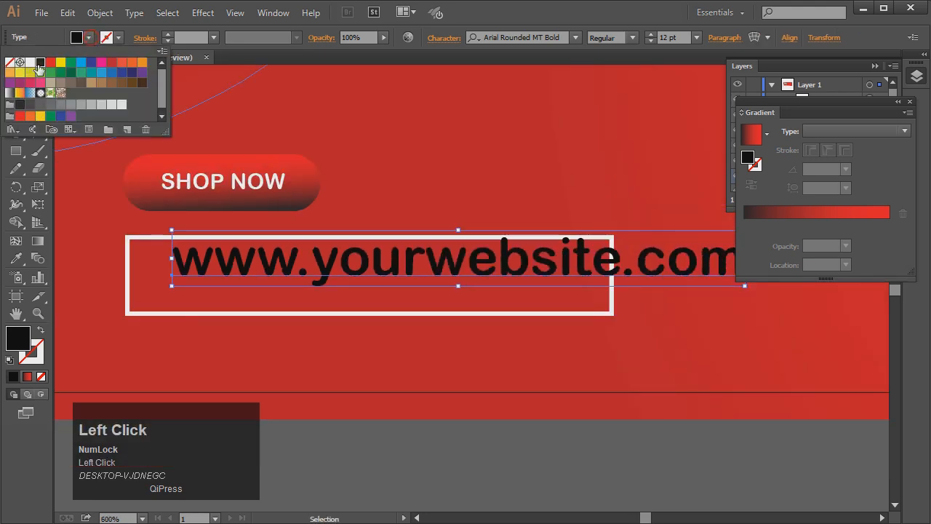
pyautogui.click(32, 66)
pyautogui.moveTo(171, 230); pyautogui.dragTo(253, 239)
pyautogui.moveTo(449, 257); pyautogui.dragTo(356, 275)
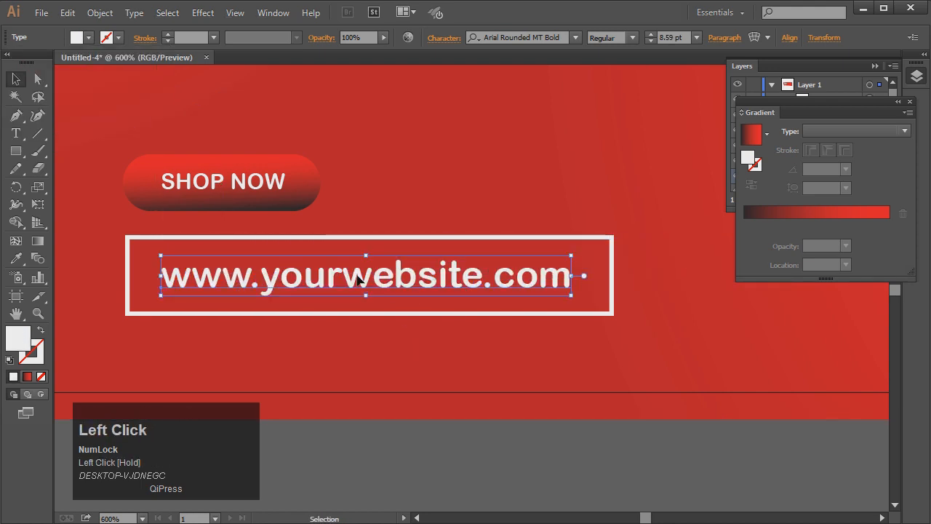
pyautogui.hotkey('ctrl', '-')
pyautogui.hotkey('ctrl', '-')
pyautogui.hotkey('ctrl', '-')
pyautogui.click(538, 379)
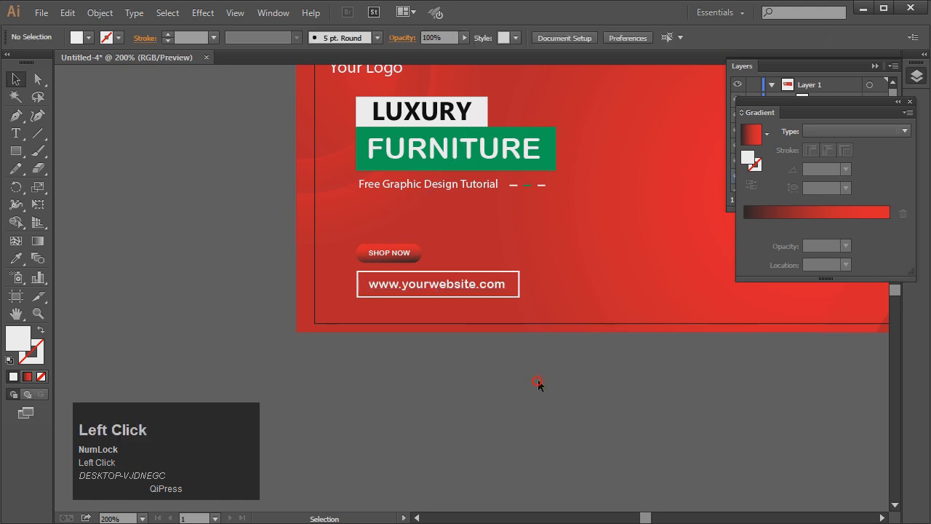
pyautogui.scroll(1, 539, 380)
pyautogui.hotkey('ctrl', '-')
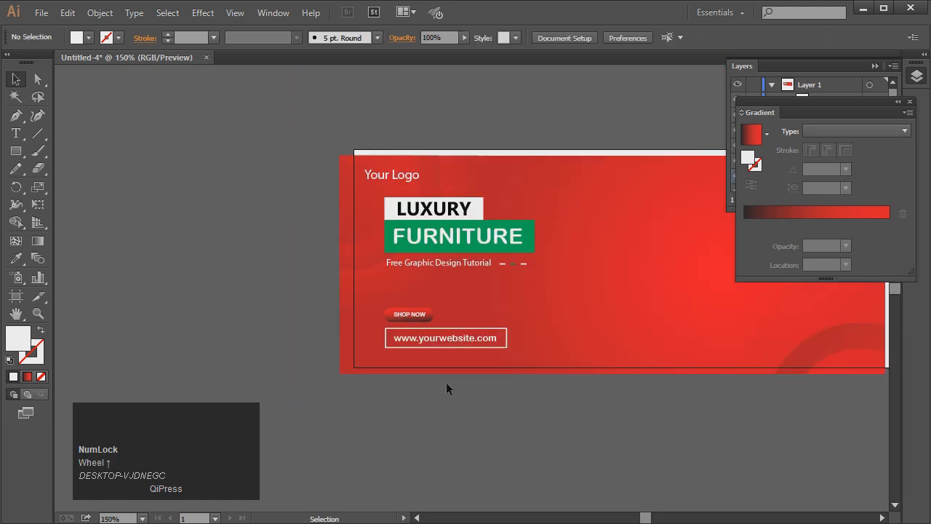
# Group the "SHOP NOW" text with its pill button
pyautogui.click(38, 314)
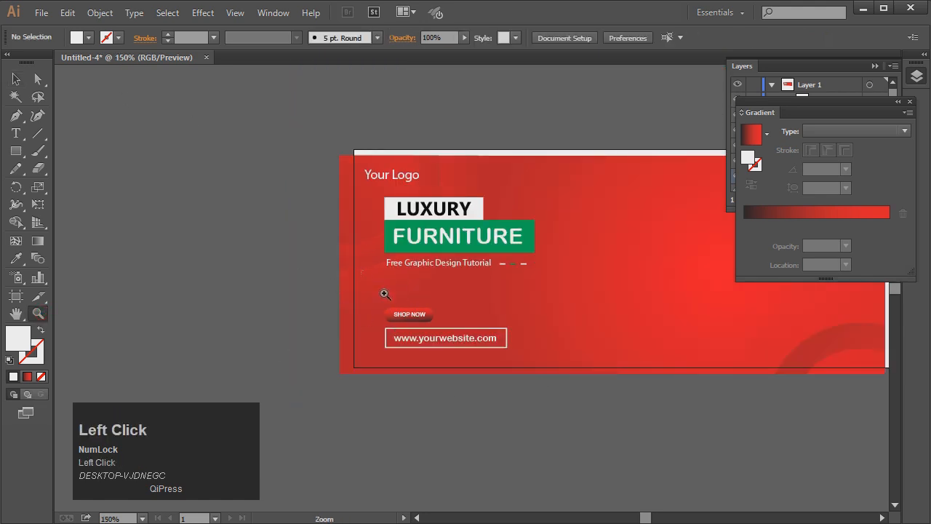
pyautogui.moveTo(384, 293); pyautogui.dragTo(538, 383)
pyautogui.press('v')
pyautogui.click(361, 238)
pyautogui.keyDown('shift'); pyautogui.click(355, 217); pyautogui.keyUp('shift')
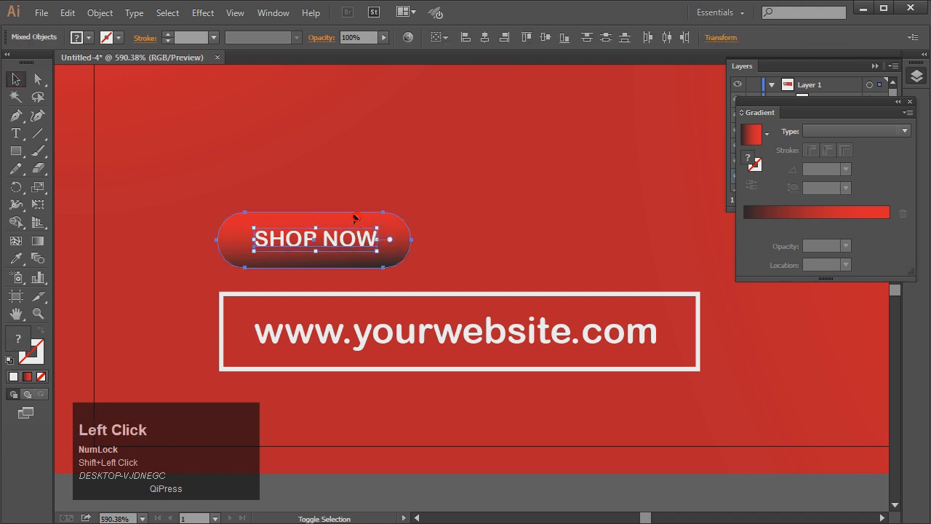
pyautogui.click(100, 13)
pyautogui.click(117, 65)
# Group the "SHOP NOW" button with the outlined rectangle below it
pyautogui.click(401, 297)
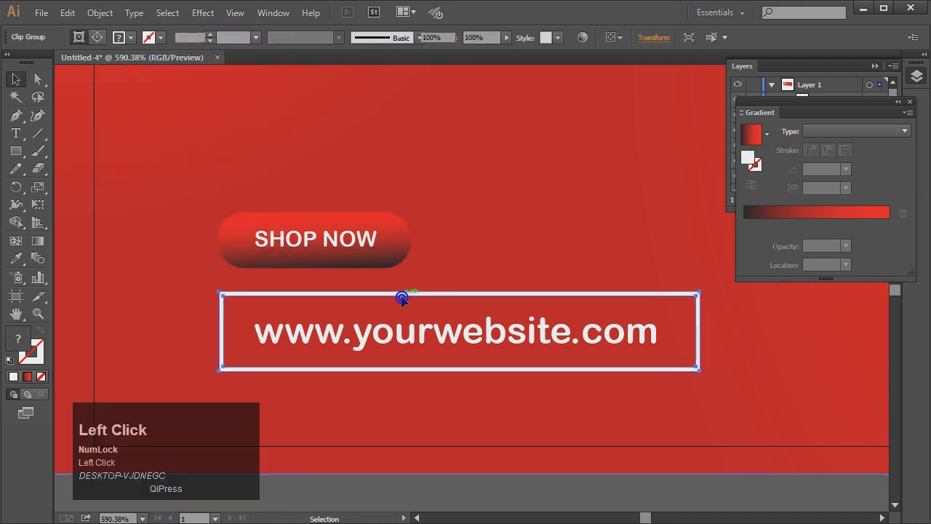
pyautogui.keyDown('shift'); pyautogui.click(364, 240); pyautogui.keyUp('shift')
pyautogui.rightClick(370, 238)
pyautogui.click(407, 306)
# Try to move the grouped button and outlined box slightly upward without the website text
pyautogui.hotkey('ctrl', '-')
pyautogui.hotkey('ctrl', '-')
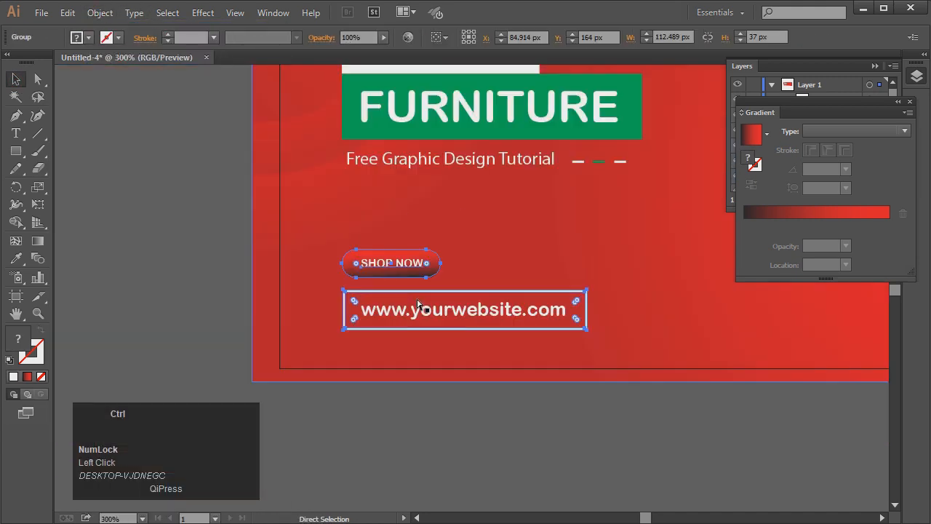
pyautogui.press('v')
pyautogui.moveTo(413, 281); pyautogui.dragTo(426, 269)
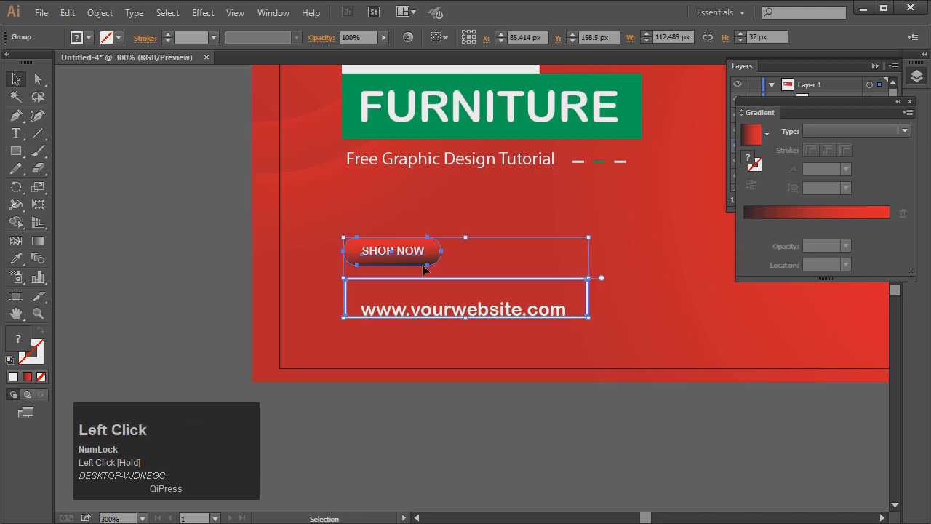
pyautogui.hotkey('ctrl', 'z')
# Add the website text to the selection and move the button, outlined box and text slightly upward together
pyautogui.keyDown('shift'); pyautogui.click(451, 313); pyautogui.keyUp('shift')
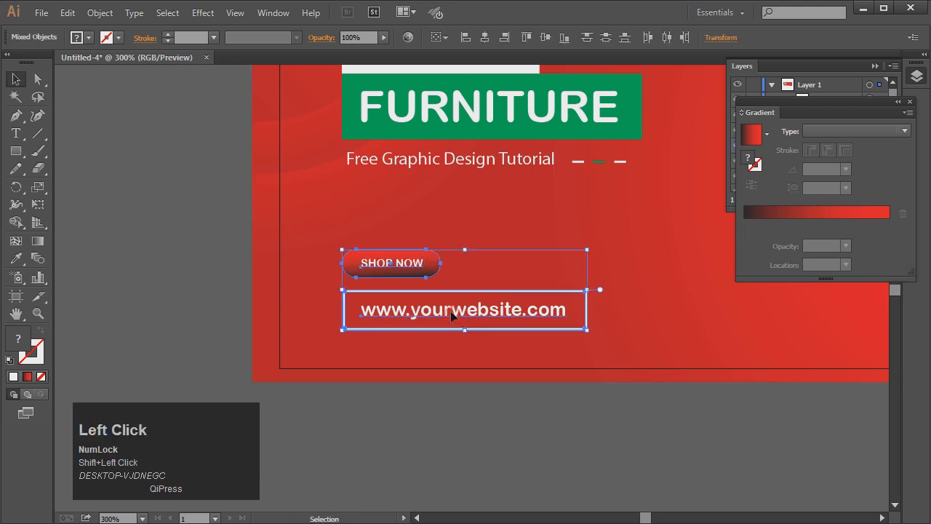
pyautogui.rightClick(459, 319)
pyautogui.click(459, 320)
pyautogui.moveTo(459, 320); pyautogui.dragTo(503, 300)
pyautogui.click(492, 460)
pyautogui.click(541, 419)
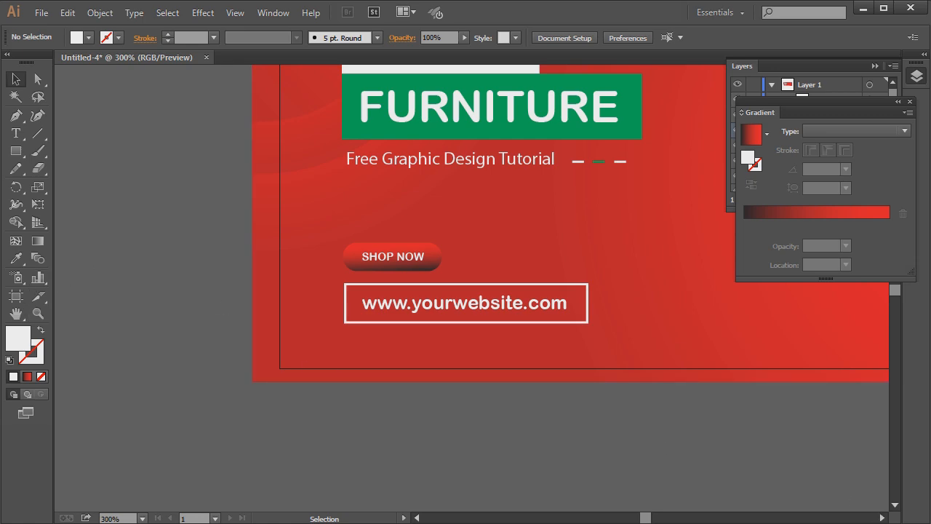
# Place the chair, QR code and social media icons images into the document as linked files
pyautogui.moveTo(535, 193); pyautogui.dragTo(373, 100)
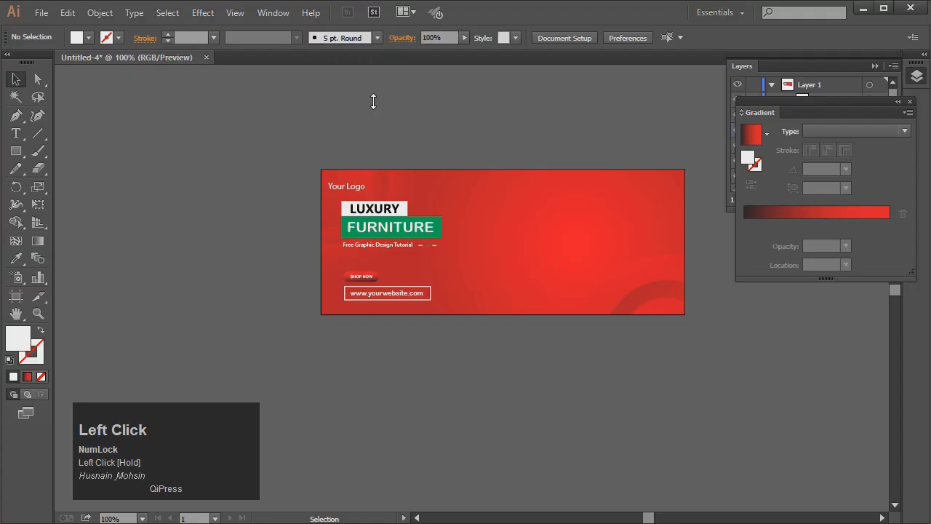
pyautogui.scroll(-2, 345, 354)
pyautogui.scroll(-3, 345, 359)
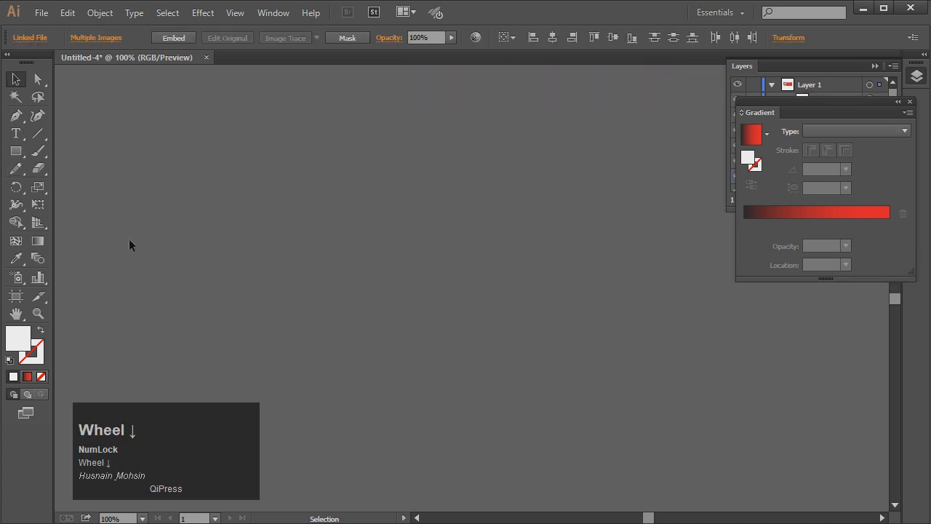
pyautogui.press('t')
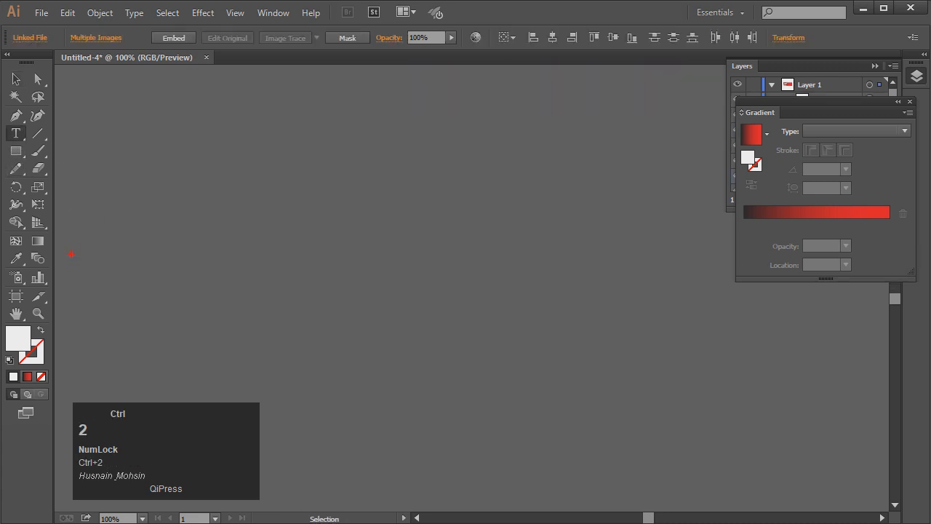
pyautogui.write('Download this imae')
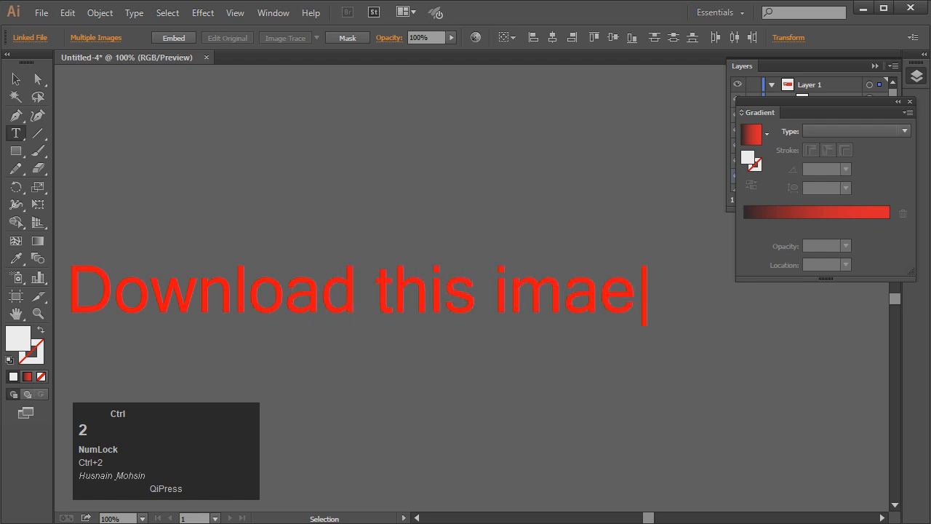
pyautogui.press('BackSpace')
pyautogui.write('ges')
pyautogui.press('Return')
pyautogui.write('from description ')
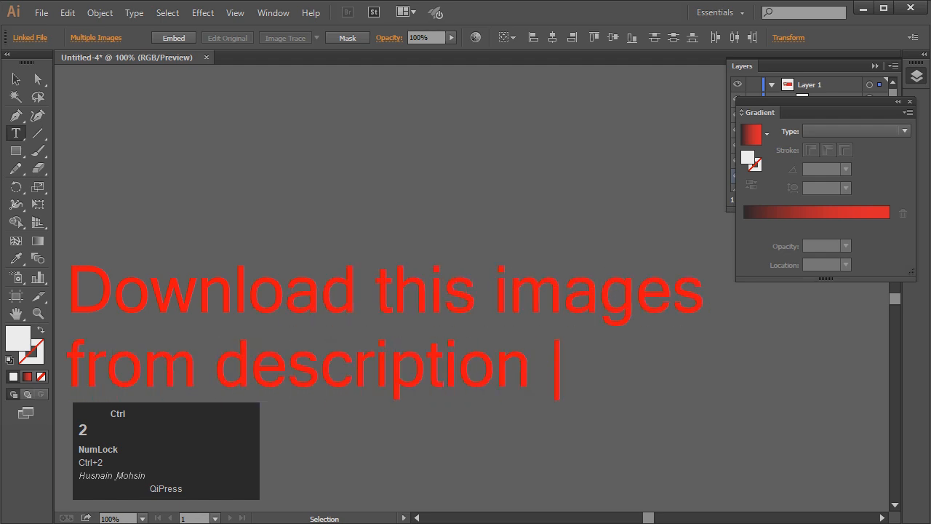
pyautogui.write('link')
pyautogui.press('Escape')
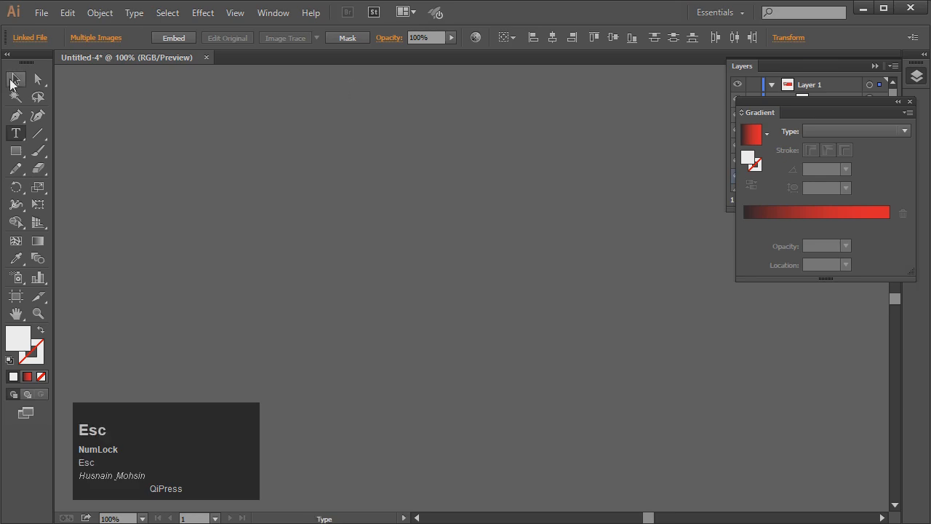
# Embed the three placed images and spread the overlapping pictures apart above the banner
pyautogui.scroll(8, 534, 201)
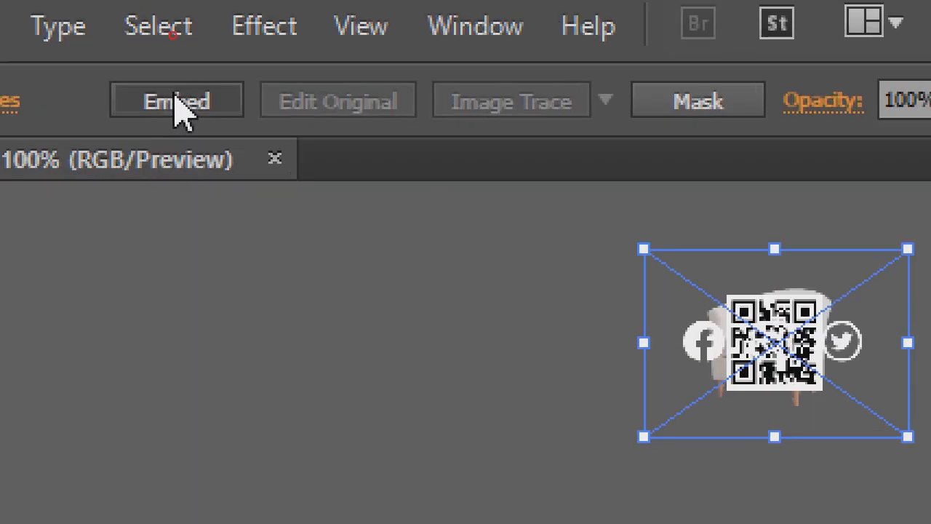
pyautogui.click(173, 37)
pyautogui.moveTo(367, 126); pyautogui.dragTo(431, 137)
pyautogui.moveTo(363, 119); pyautogui.dragTo(325, 142)
# Move the QR code onto the banner beside the website box, shrink it slightly and nudge it into place
pyautogui.moveTo(450, 144); pyautogui.dragTo(485, 303)
pyautogui.moveTo(533, 332); pyautogui.dragTo(525, 329)
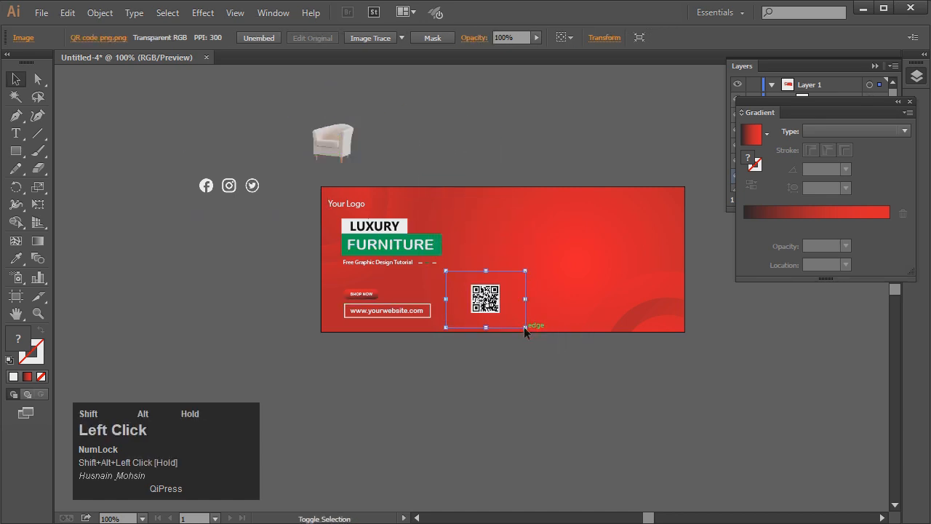
pyautogui.moveTo(482, 309); pyautogui.dragTo(471, 313)
pyautogui.press('Right')
pyautogui.press('Right')
pyautogui.press('Right')
pyautogui.press('Down')
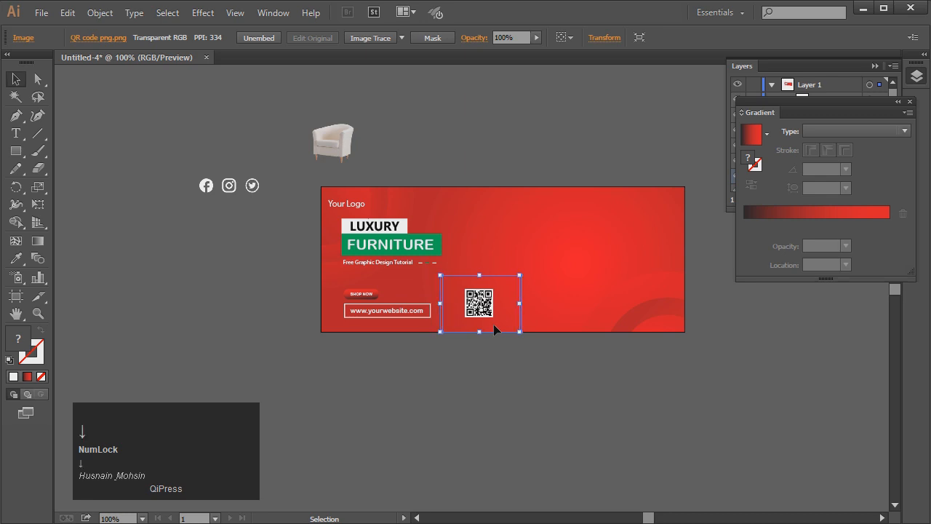
pyautogui.press('Right')
pyautogui.press('Right')
pyautogui.press('Right')
pyautogui.press('Right')
pyautogui.press('Right')
pyautogui.press('Right')
pyautogui.press('Right')
pyautogui.press('Right')
pyautogui.click(506, 383)
# Move the social media icons into the banner's lower-right corner, shrink them slightly and nudge them into place
pyautogui.moveTo(234, 187); pyautogui.dragTo(684, 339)
pyautogui.moveTo(660, 313); pyautogui.dragTo(660, 322)
pyautogui.press('Up')
pyautogui.press('Up')
pyautogui.press('Up')
pyautogui.press('Up')
pyautogui.press('Up')
pyautogui.press('Up')
pyautogui.press('Up')
pyautogui.press('Up')
pyautogui.press('Up')
pyautogui.press('Up')
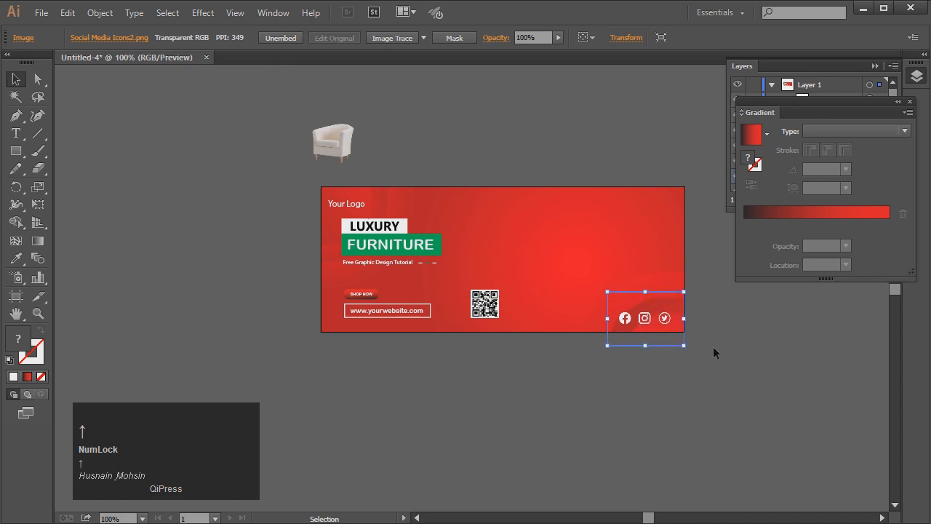
pyautogui.press('Right')
pyautogui.press('Right')
pyautogui.press('Right')
pyautogui.press('Right')
pyautogui.press('Right')
pyautogui.press('Right')
pyautogui.press('Down')
pyautogui.press('Down')
pyautogui.press('Down')
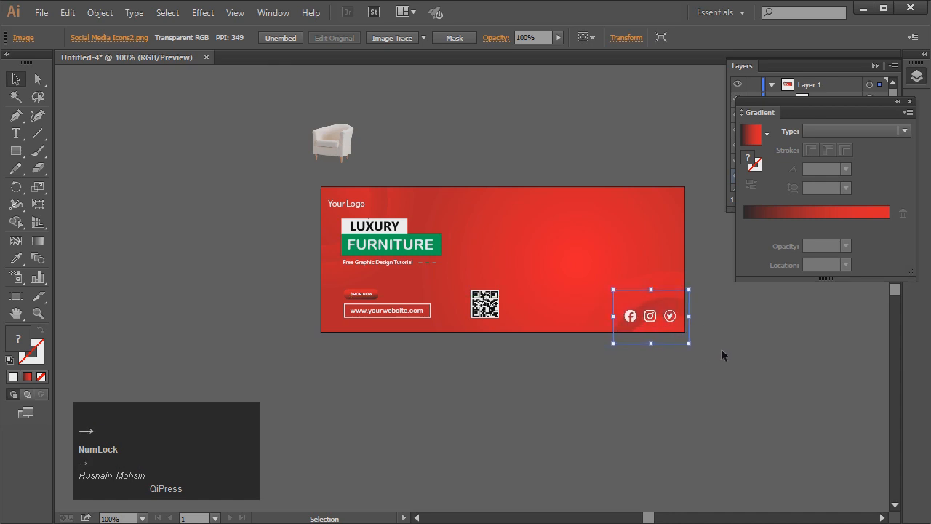
pyautogui.click(721, 350)
# Move the chair image onto the banner's right half, enlarge it to about the banner's height and nudge it upward
pyautogui.moveTo(339, 138); pyautogui.dragTo(562, 258)
pyautogui.moveTo(619, 295); pyautogui.dragTo(647, 315)
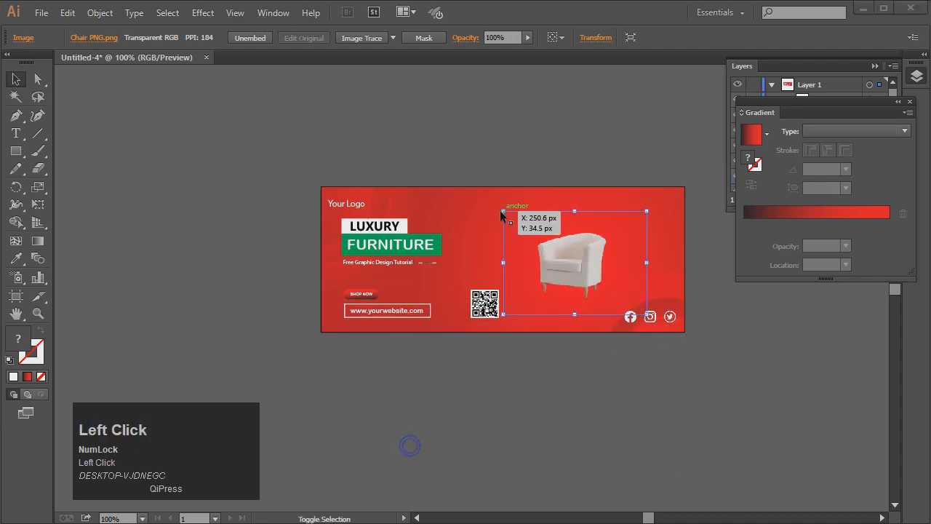
pyautogui.moveTo(503, 211); pyautogui.dragTo(469, 187)
pyautogui.moveTo(576, 267)
pyautogui.mouseDown()
pyautogui.moveTo(561, 251)
pyautogui.moveTo(577, 264)
pyautogui.mouseUp()
pyautogui.press('Up')
pyautogui.press('Up')
pyautogui.press('Up')
pyautogui.press('Up')
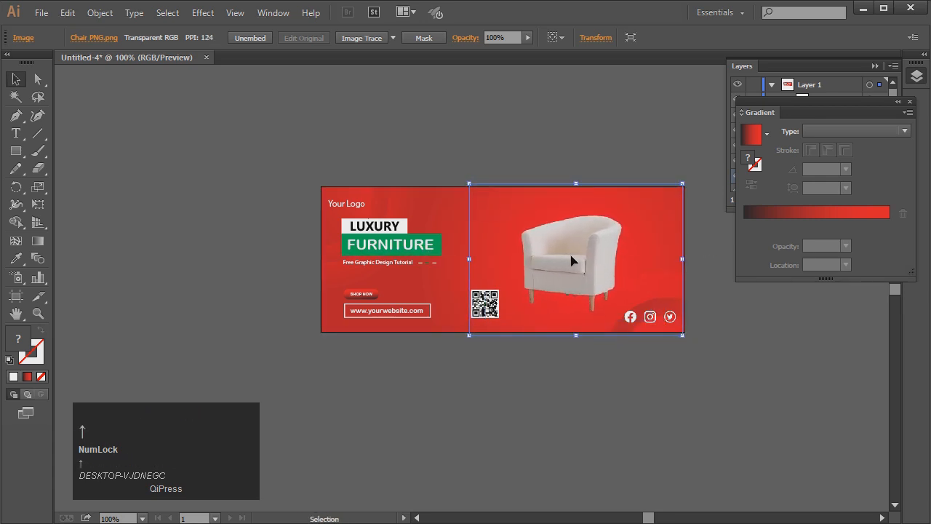
# Apply a Drop Shadow to the chair with Multiply mode, 75% opacity, 7 px X and Y offsets and 5 px blur
pyautogui.click(203, 13)
pyautogui.moveTo(219, 179)
pyautogui.click(389, 179)
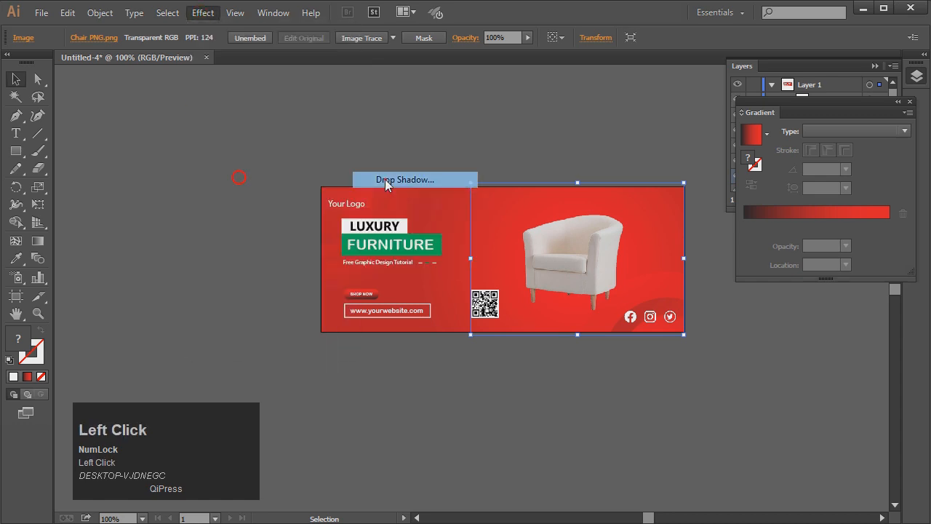
pyautogui.moveTo(433, 167); pyautogui.dragTo(217, 162)
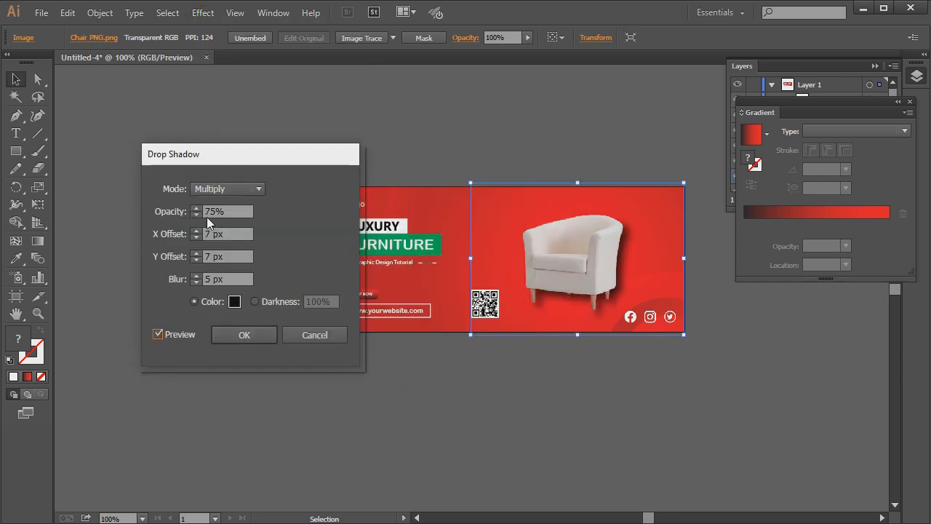
pyautogui.click(232, 189)
pyautogui.click(233, 193)
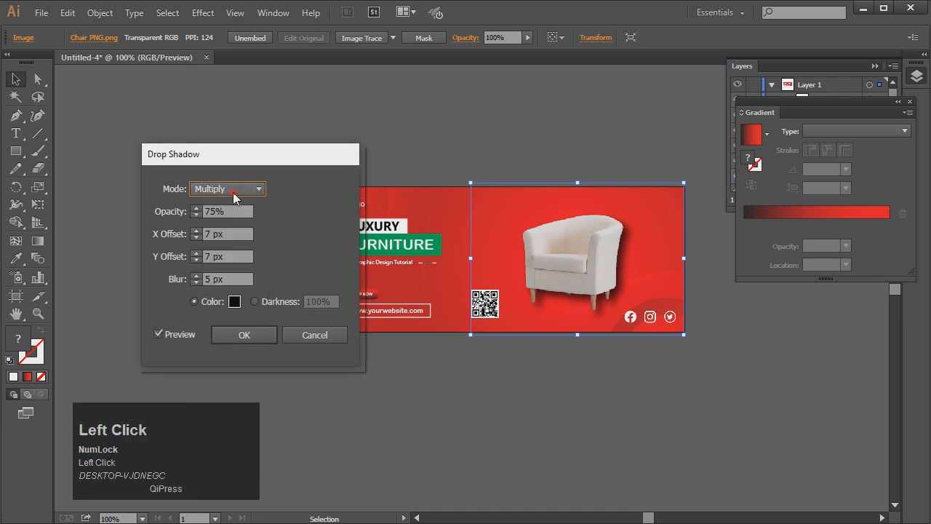
pyautogui.click(270, 333)
pyautogui.click(773, 407)
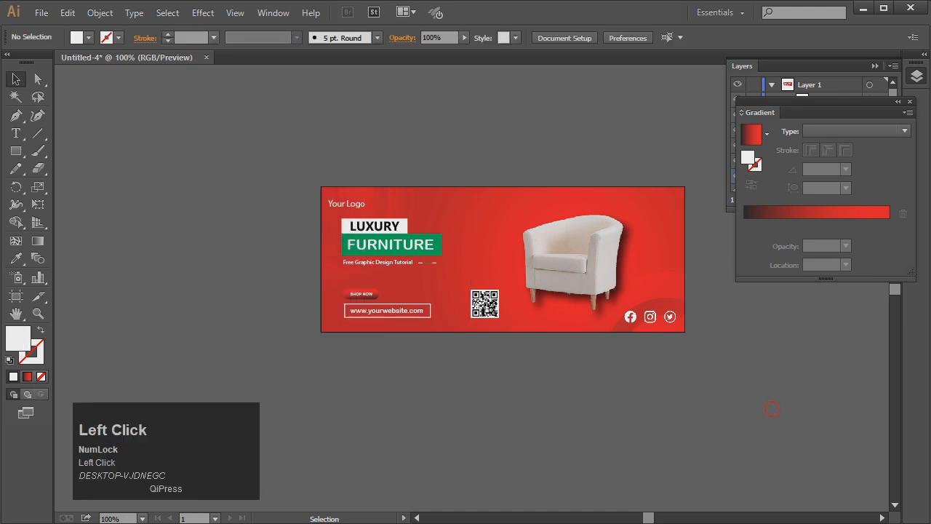
# Paste a copy of the chair in front, flip it vertically and position it beneath the original as a reflection
pyautogui.scroll(1, 242, 323)
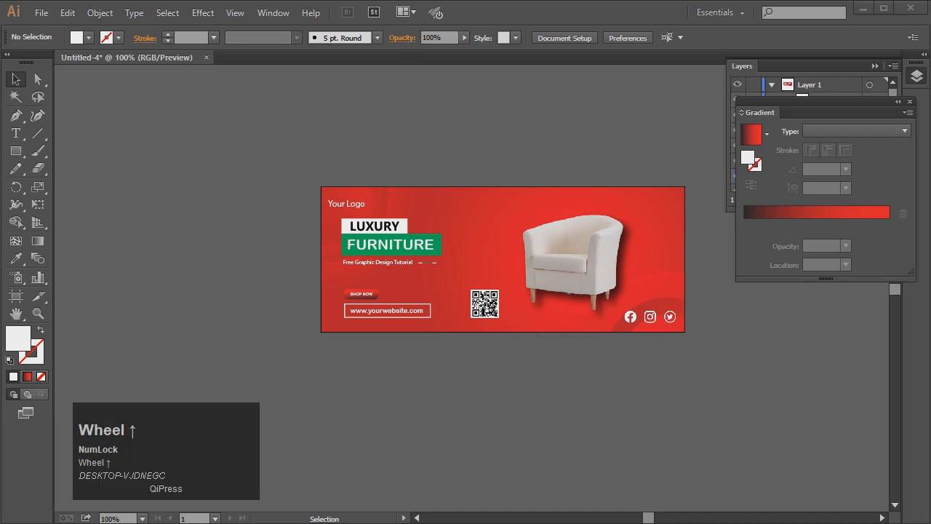
pyautogui.click(242, 323)
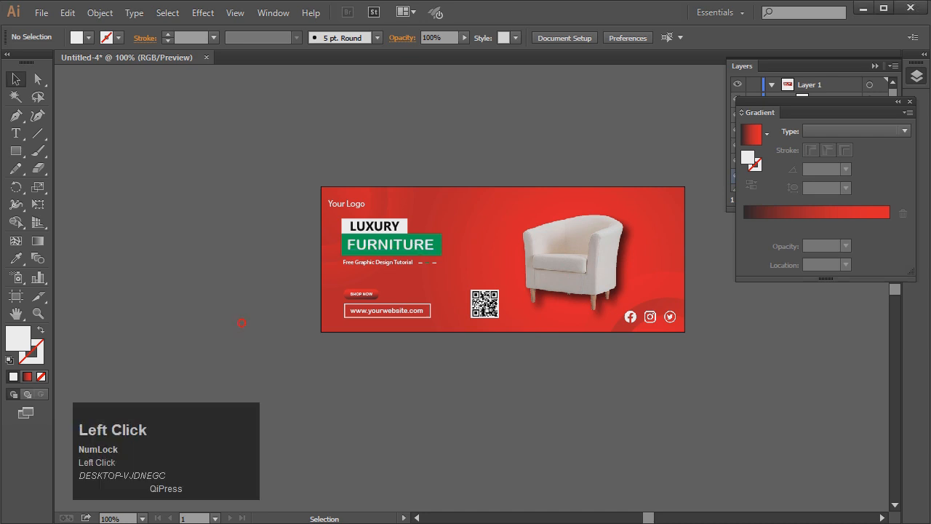
pyautogui.click(573, 257)
pyautogui.click(67, 12)
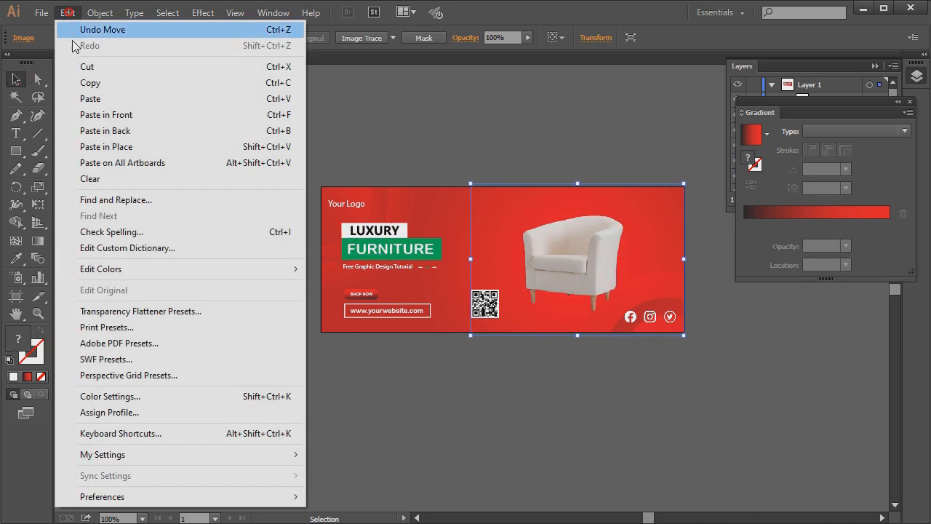
pyautogui.click(91, 82)
pyautogui.click(67, 12)
pyautogui.click(106, 115)
pyautogui.moveTo(577, 183); pyautogui.dragTo(578, 501)
pyautogui.moveTo(605, 423); pyautogui.dragTo(603, 381)
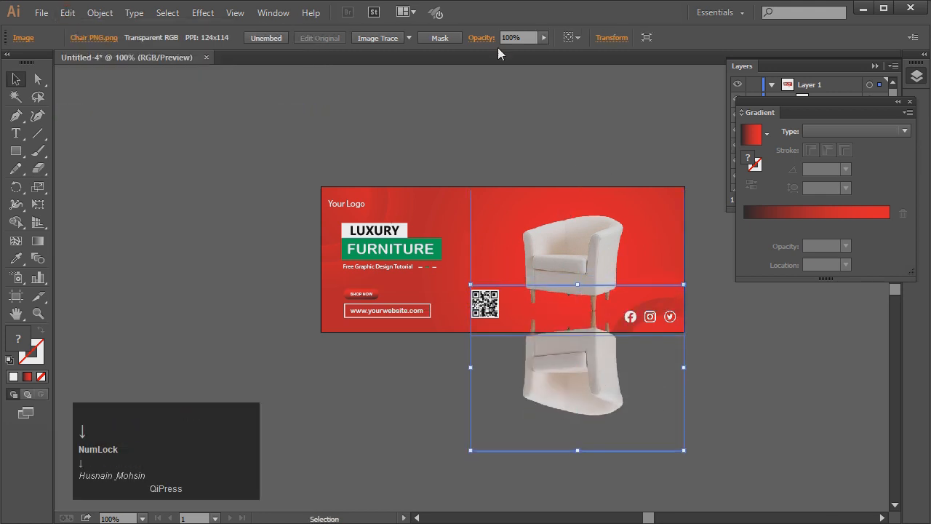
# Lower the flipped chair's opacity to 46% and nudge it to sit under the original chair's legs
pyautogui.click(544, 37)
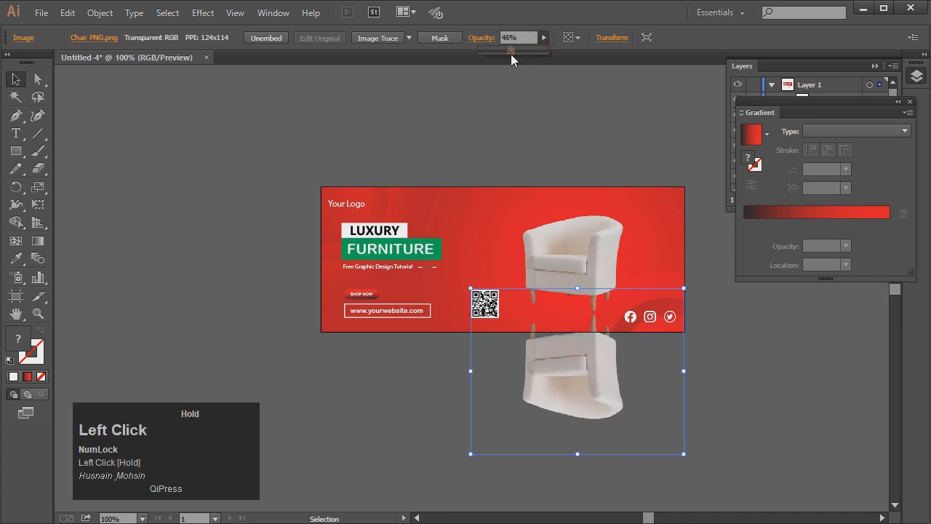
pyautogui.moveTo(511, 53); pyautogui.dragTo(510, 54)
pyautogui.click(536, 113)
pyautogui.moveTo(598, 387); pyautogui.dragTo(599, 381)
pyautogui.press('Down')
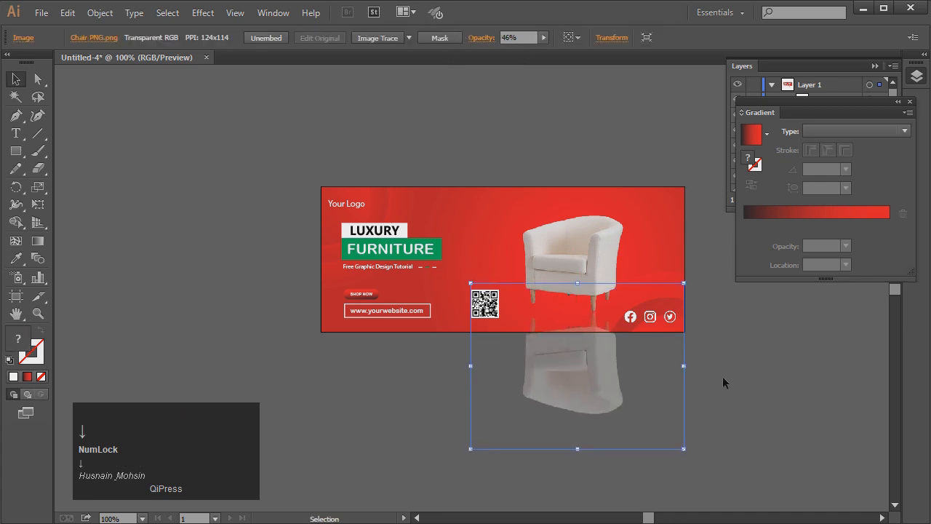
pyautogui.click(768, 377)
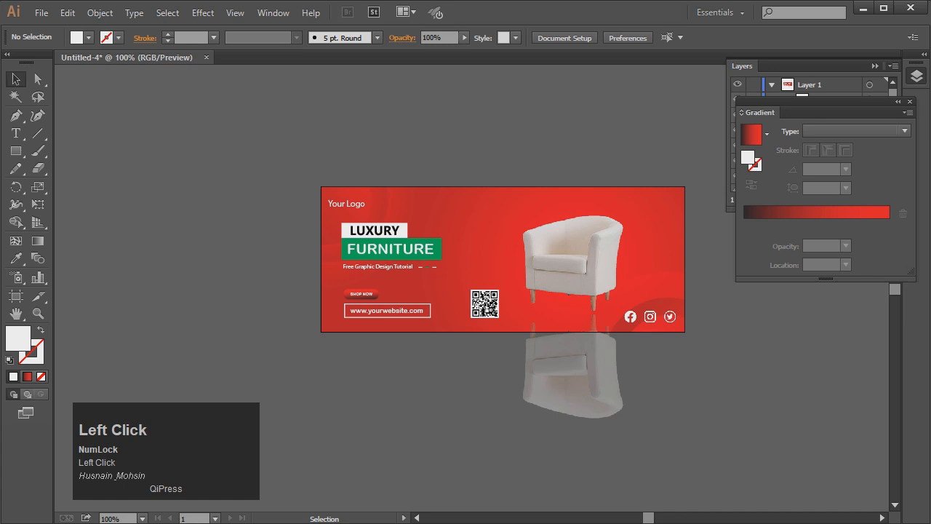
# Draw a circle in the banner's upper-right corner and swap its fill and stroke to leave a white outline
pyautogui.press('z')
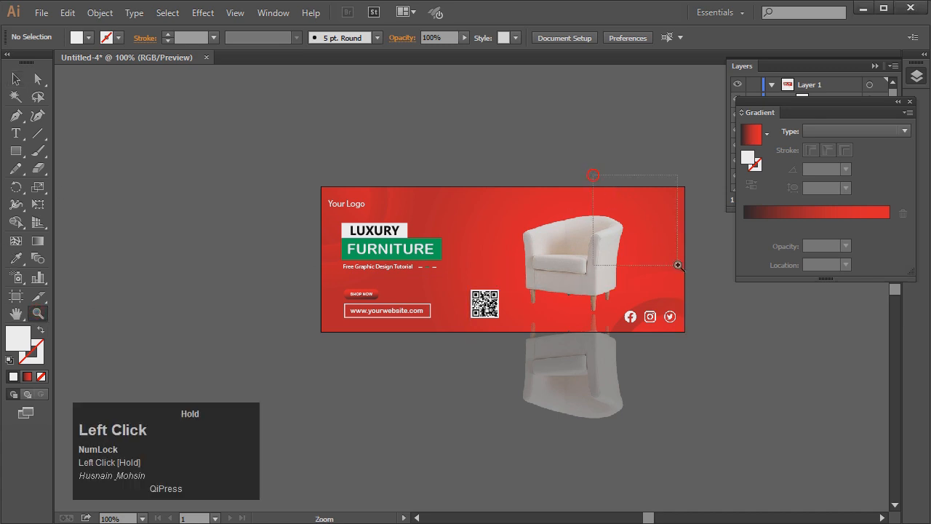
pyautogui.moveTo(697, 268); pyautogui.dragTo(697, 268)
pyautogui.rightClick(17, 151)
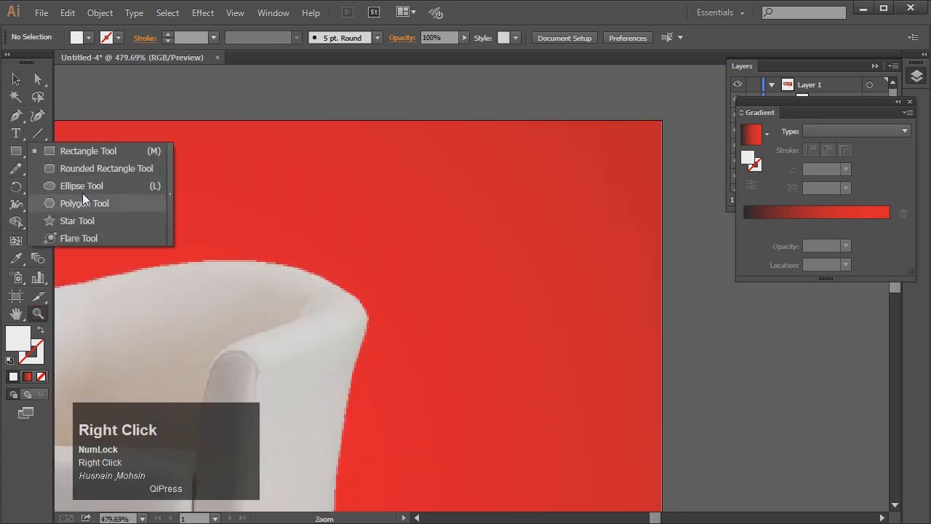
pyautogui.click(74, 190)
pyautogui.moveTo(533, 234)
pyautogui.mouseDown()
pyautogui.moveTo(582, 299)
pyautogui.moveTo(576, 284)
pyautogui.mouseUp()
pyautogui.click(41, 330)
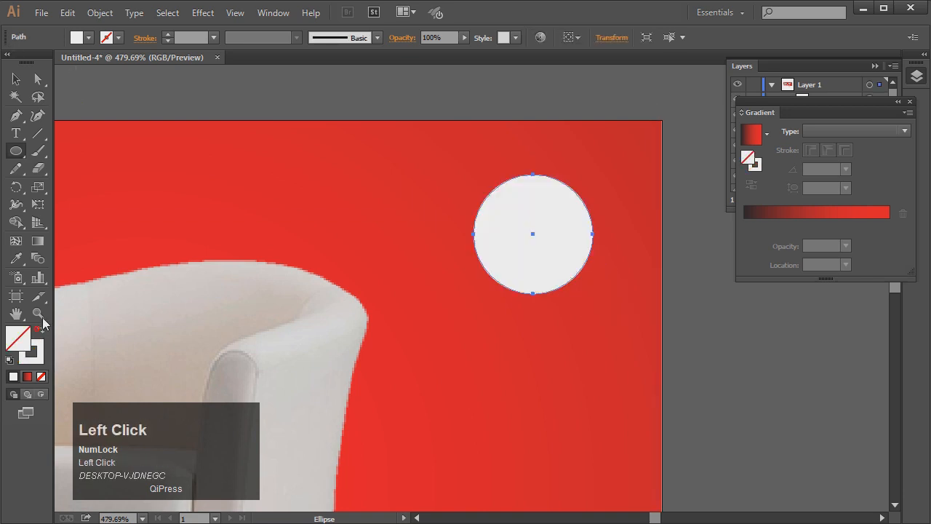
# Set the circle outline's stroke weight to 0.8 pt
pyautogui.click(16, 79)
pyautogui.click(153, 91)
pyautogui.click(537, 181)
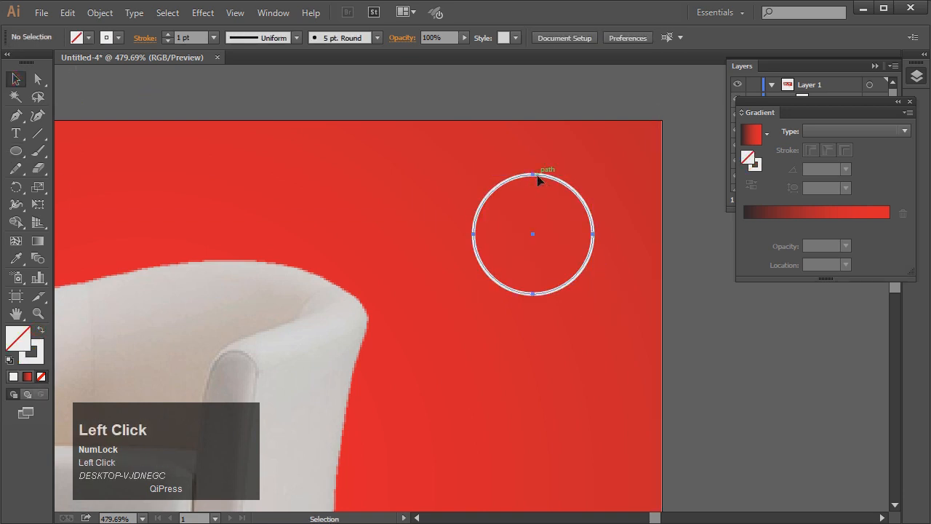
pyautogui.moveTo(176, 37); pyautogui.dragTo(198, 38)
pyautogui.write('0.8')
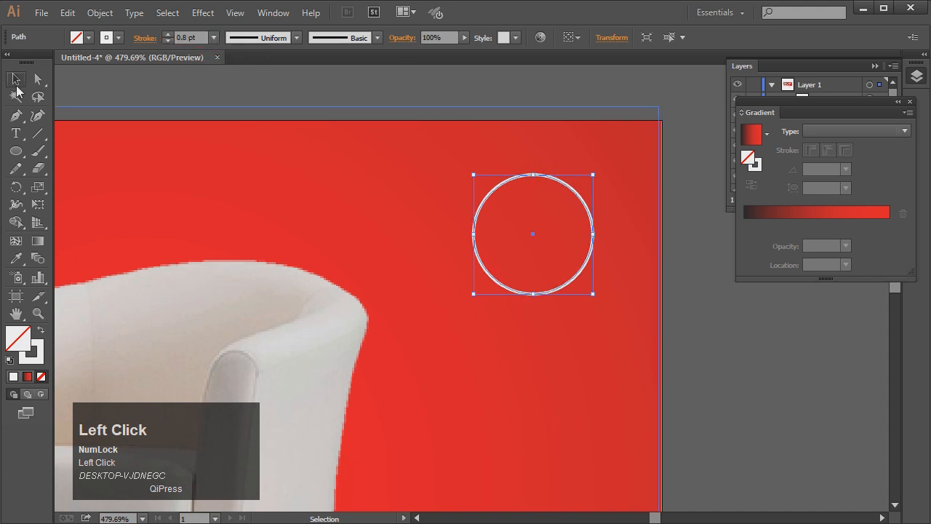
pyautogui.click(257, 95)
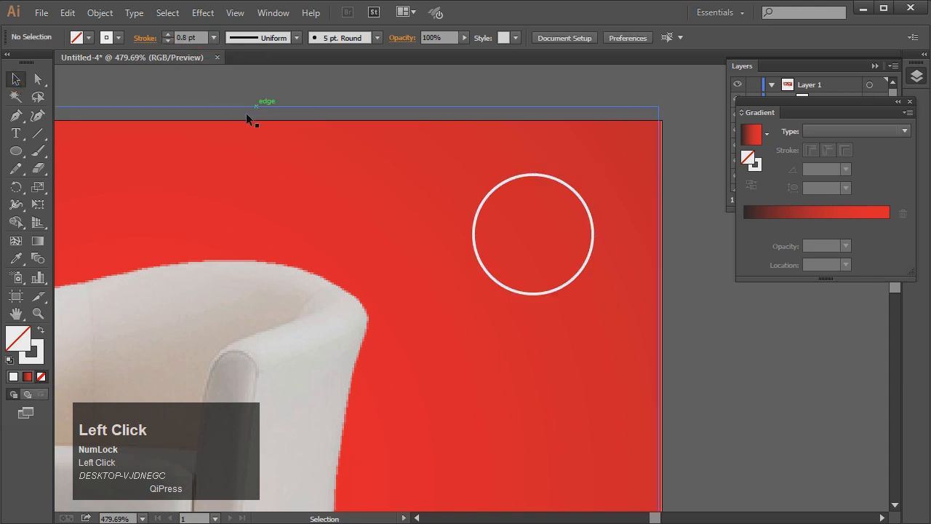
# Draw a smaller concentric circle inside the outlined one, with a white fill and no stroke
pyautogui.click(16, 151)
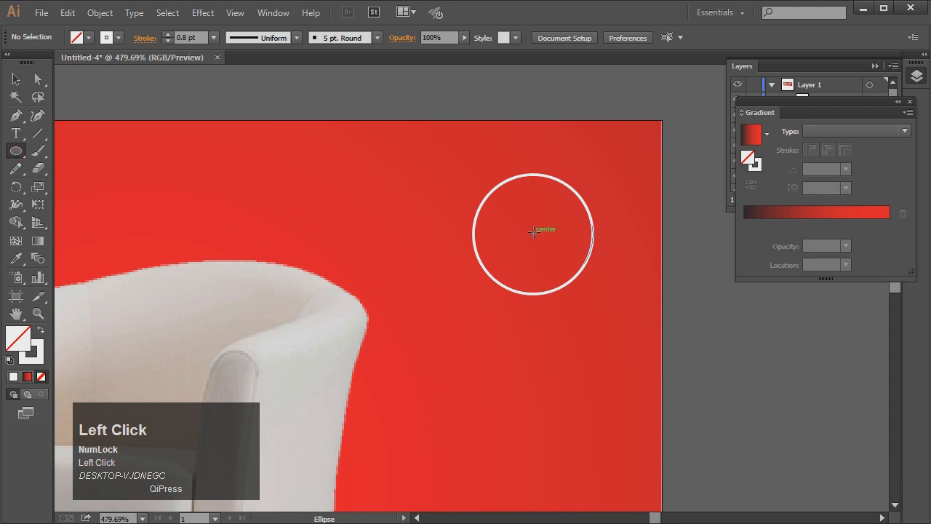
pyautogui.moveTo(533, 231); pyautogui.dragTo(576, 274)
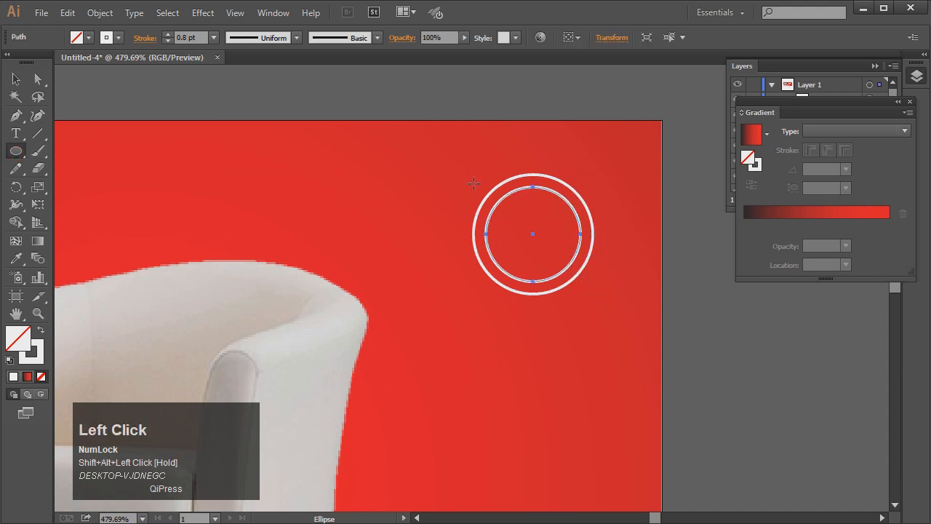
pyautogui.click(16, 78)
pyautogui.click(88, 37)
pyautogui.click(35, 60)
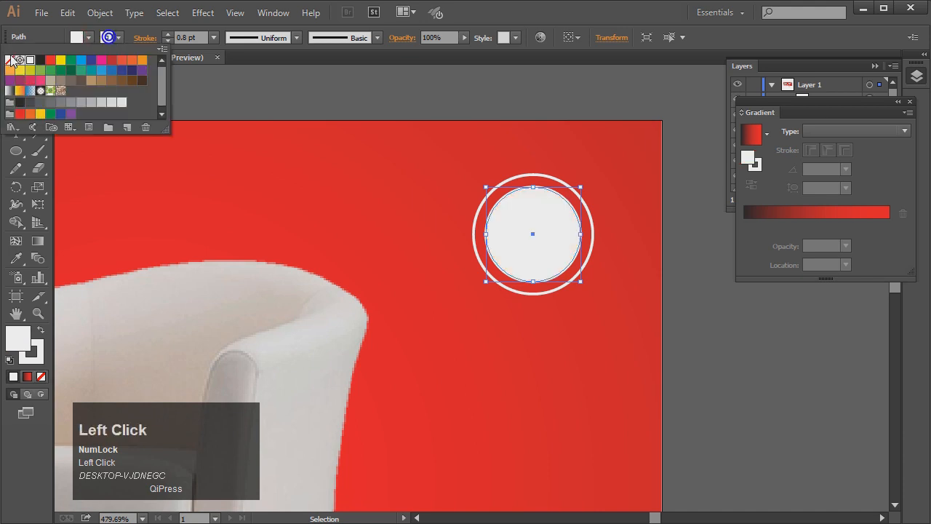
pyautogui.doubleClick(365, 106)
pyautogui.doubleClick(688, 285)
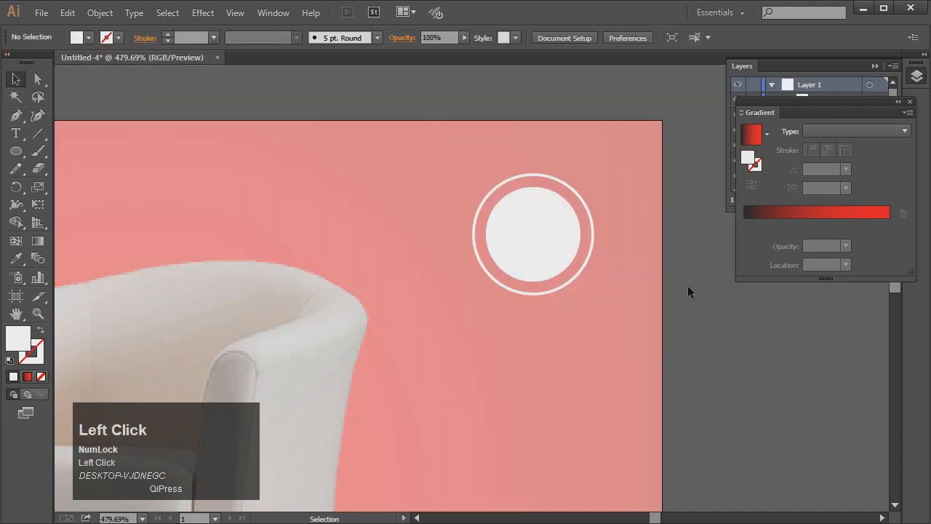
# Fill the inner circle with the black-to-red linear gradient, running upward with black at the base and red at the crown
pyautogui.click(565, 245)
pyautogui.click(744, 142)
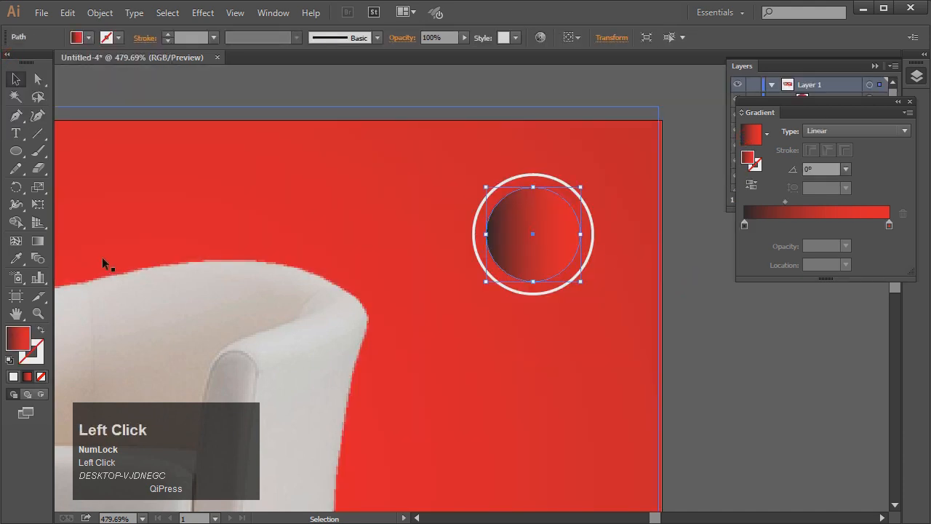
pyautogui.click(38, 241)
pyautogui.moveTo(534, 187)
pyautogui.mouseDown()
pyautogui.moveTo(538, 281)
pyautogui.moveTo(534, 130)
pyautogui.moveTo(533, 187)
pyautogui.mouseUp()
pyautogui.click(16, 79)
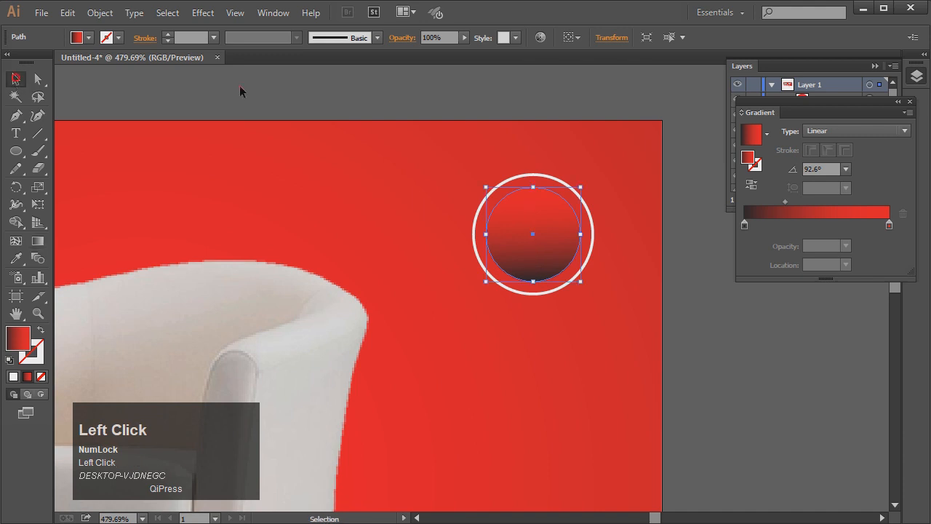
pyautogui.click(239, 89)
# Add the text "20%" on the empty canvas beside the banner
pyautogui.click(16, 133)
pyautogui.click(841, 379)
pyautogui.write('1')
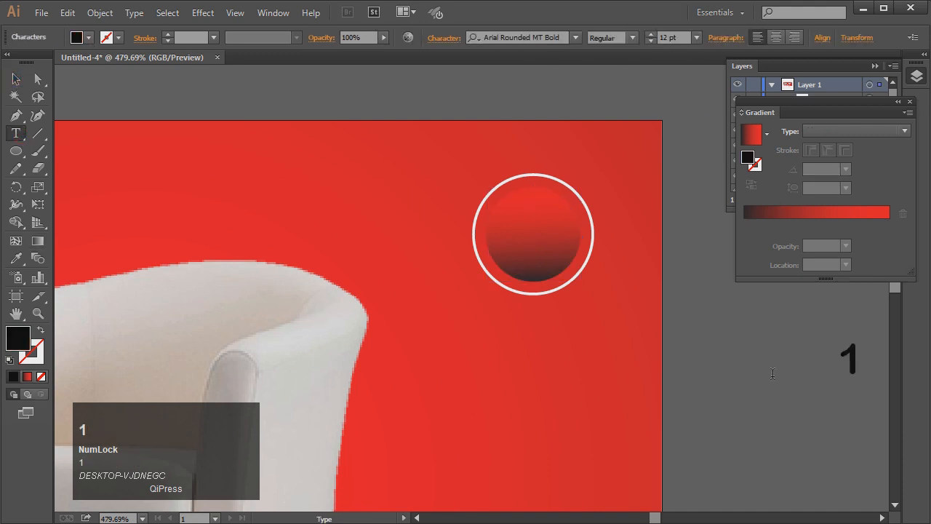
pyautogui.write('5')
pyautogui.press('BackSpace')
pyautogui.write('2')
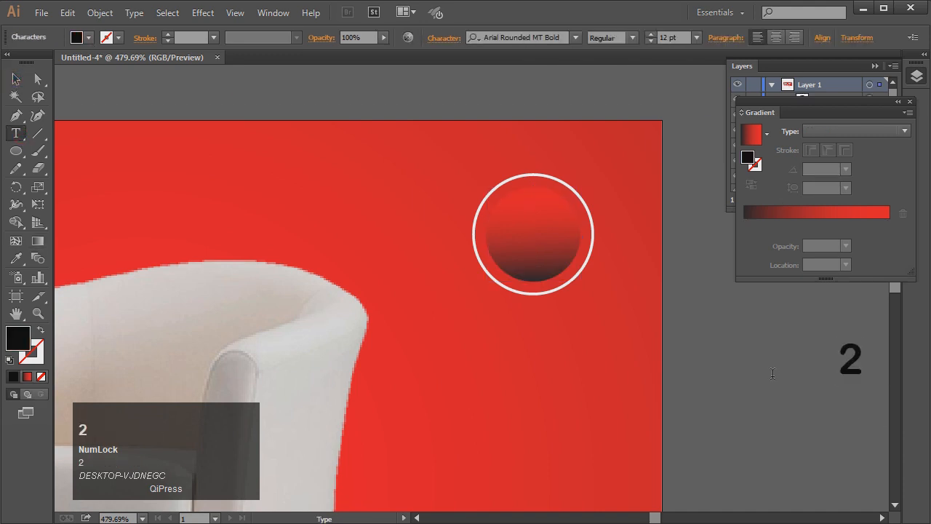
pyautogui.write('0%')
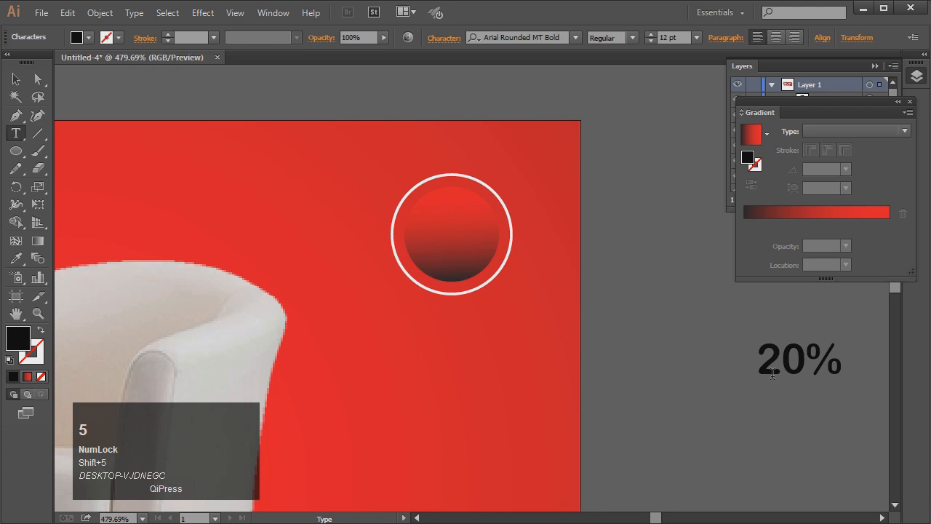
# Move the "20%" text onto the gradient circle, shrink it to about 8.12 pt and color it white
pyautogui.click(16, 79)
pyautogui.moveTo(814, 357); pyautogui.dragTo(469, 248)
pyautogui.click(79, 37)
pyautogui.click(93, 102)
# Place a copy of the text reading "SAVE" below "20%", shrink it to about 4.6 pt and bring both lines closer together
pyautogui.doubleClick(469, 248)
pyautogui.write('SAVE')
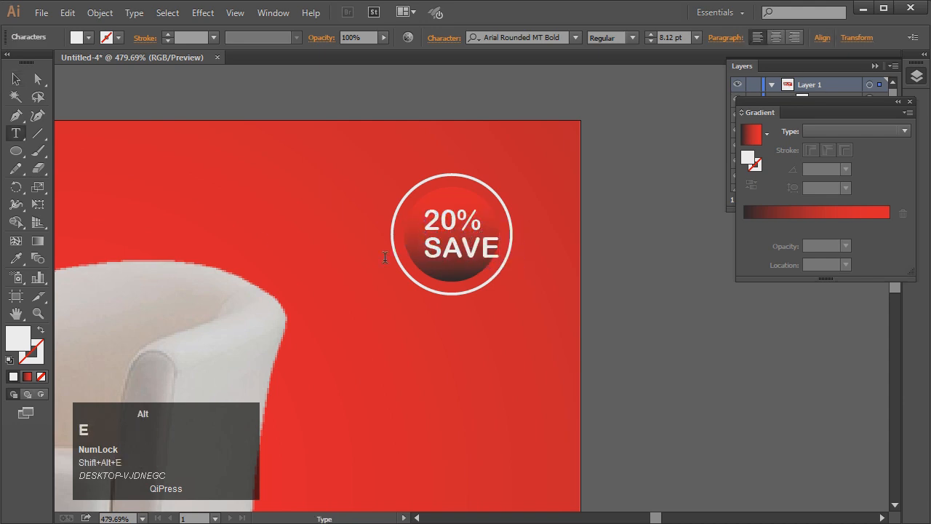
pyautogui.click(16, 78)
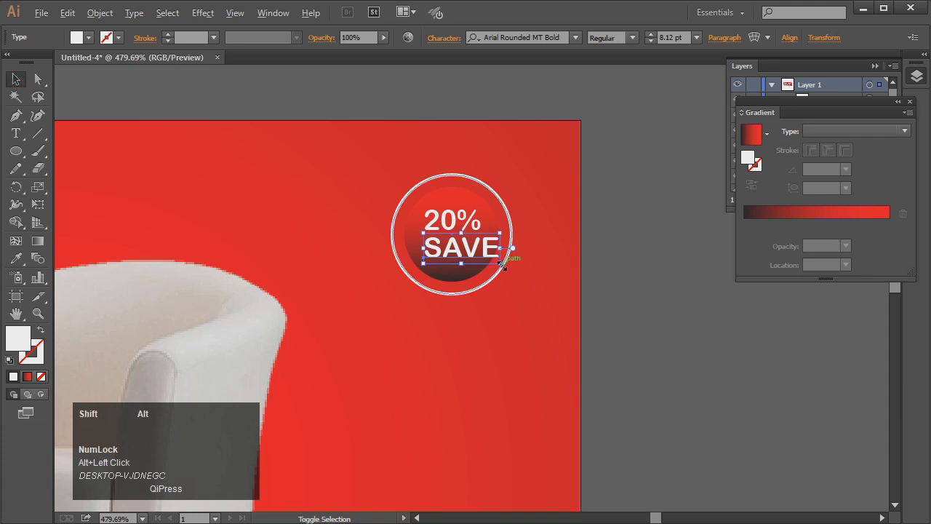
pyautogui.moveTo(499, 259); pyautogui.dragTo(462, 223)
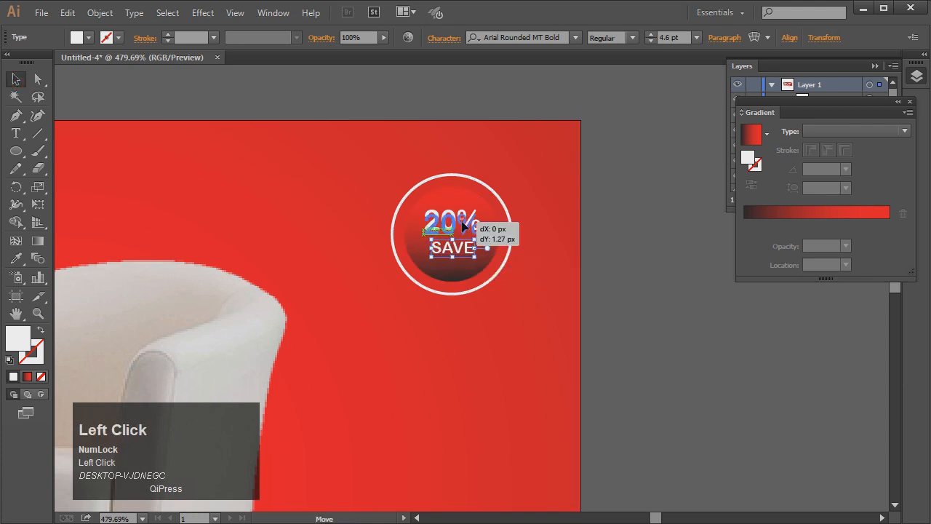
pyautogui.keyDown('shift'); pyautogui.click(472, 248); pyautogui.keyUp('shift')
pyautogui.rightClick(455, 228)
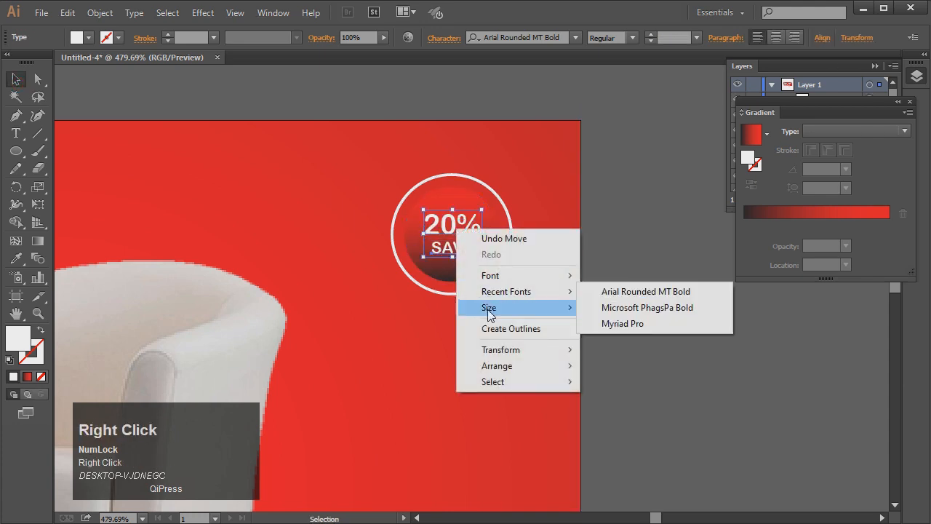
pyautogui.click(717, 222)
pyautogui.click(686, 223)
# Enlarge the banner's background clip group proportionally from its center so it extends slightly beyond the artboard edges
pyautogui.hotkey('ctrl', '-')
pyautogui.hotkey('ctrl', '-')
pyautogui.hotkey('ctrl', '-')
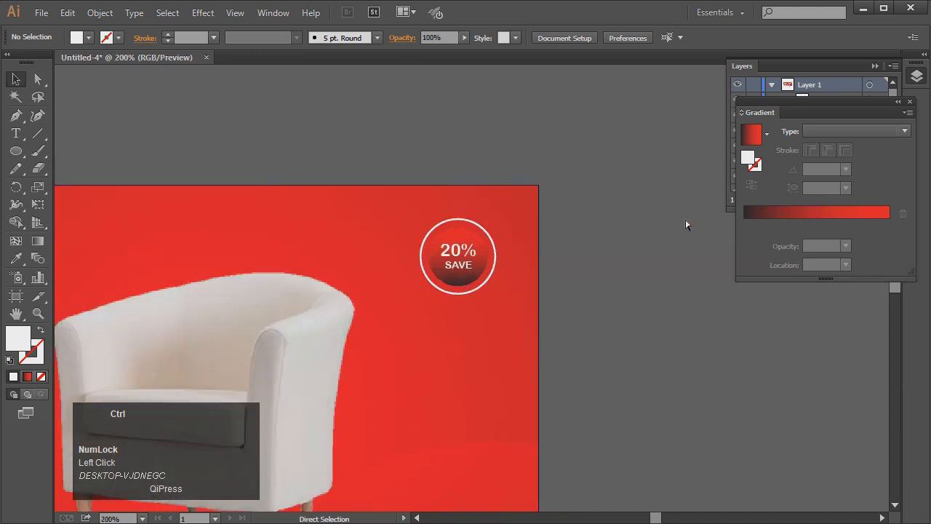
pyautogui.click(452, 323)
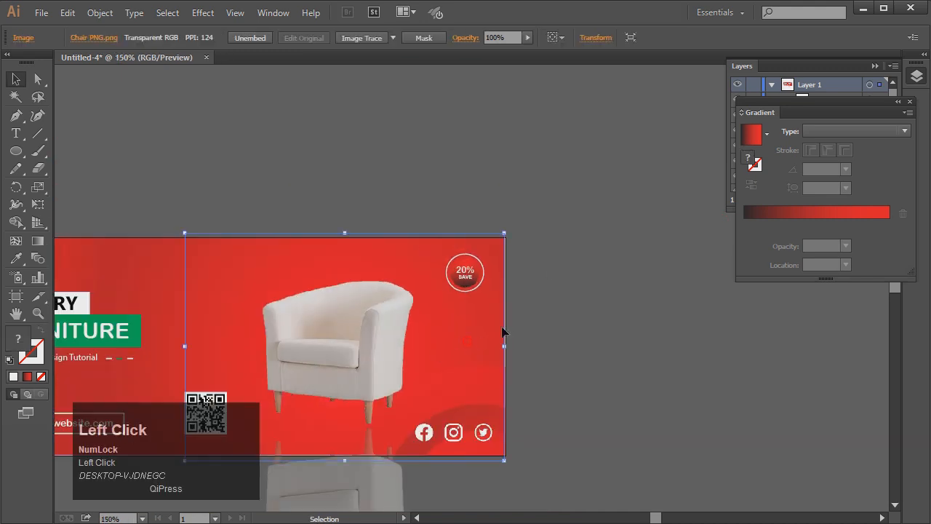
pyautogui.click(541, 312)
pyautogui.click(141, 307)
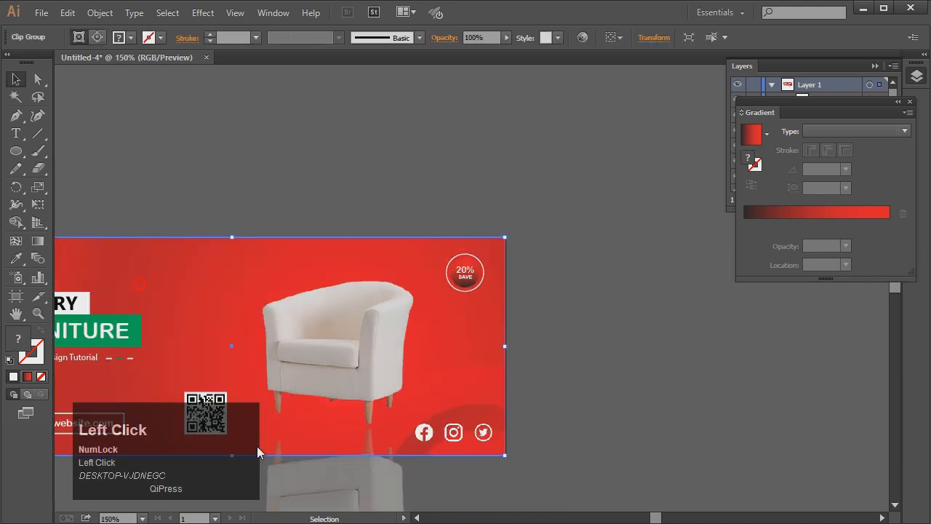
pyautogui.moveTo(506, 346); pyautogui.dragTo(511, 346)
pyautogui.click(542, 347)
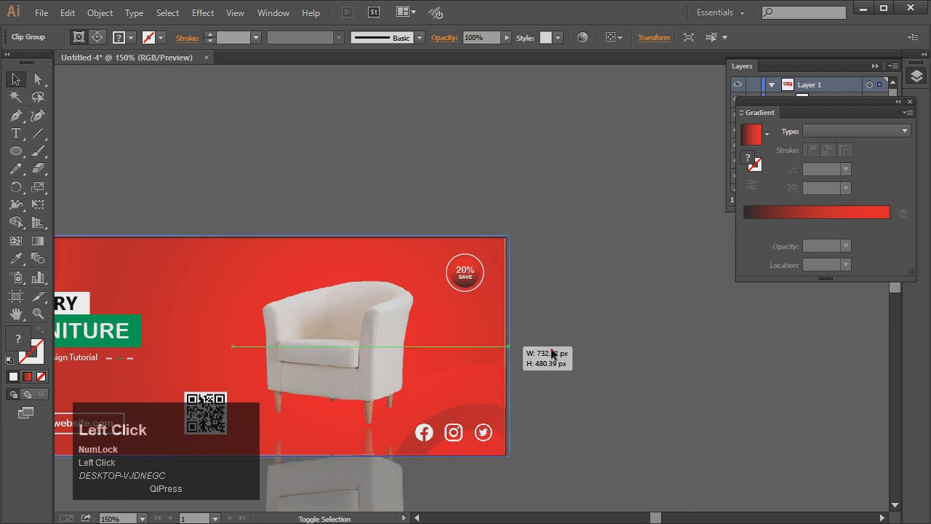
# Draw a small white rectangle between the green heading bar and the chair, above the QR code
pyautogui.click(417, 517)
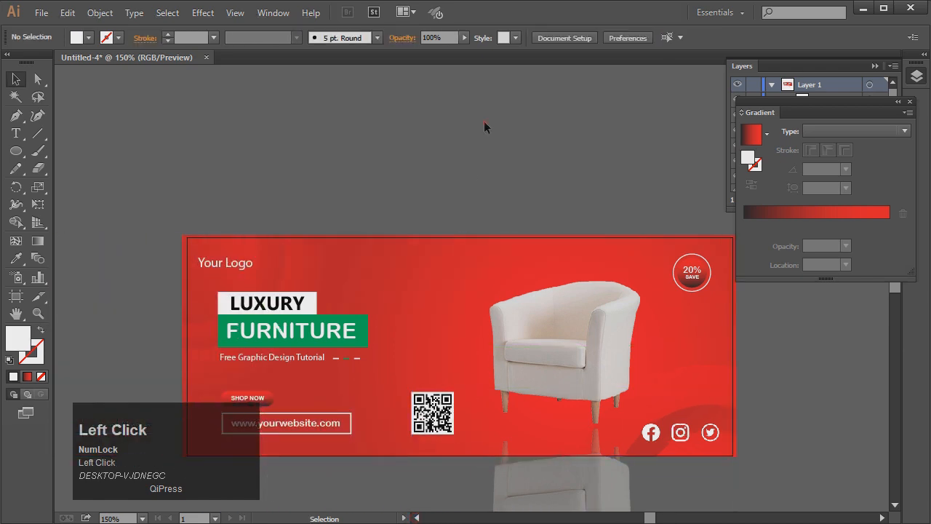
pyautogui.click(38, 313)
pyautogui.moveTo(398, 320); pyautogui.dragTo(358, 326)
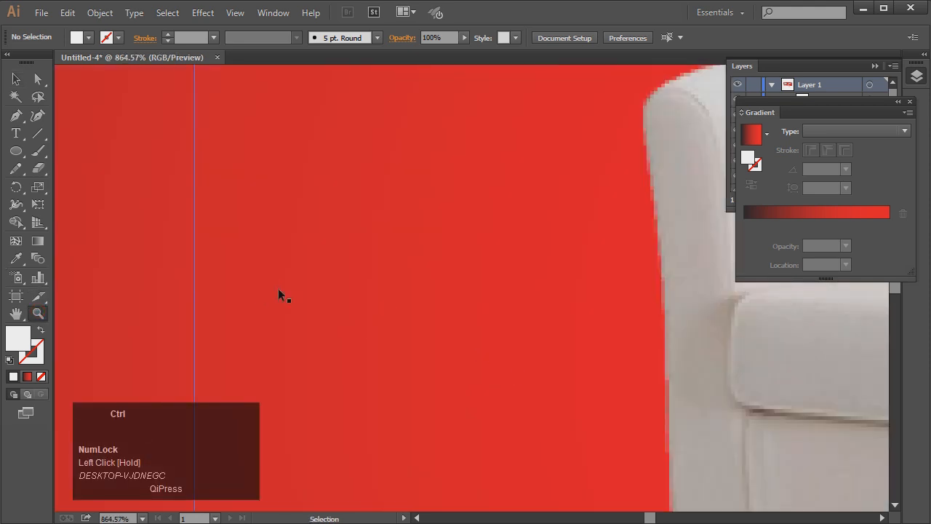
pyautogui.hotkey('ctrl', '-')
pyautogui.hotkey('ctrl', '-')
pyautogui.hotkey('ctrl', '-')
pyautogui.rightClick(16, 151)
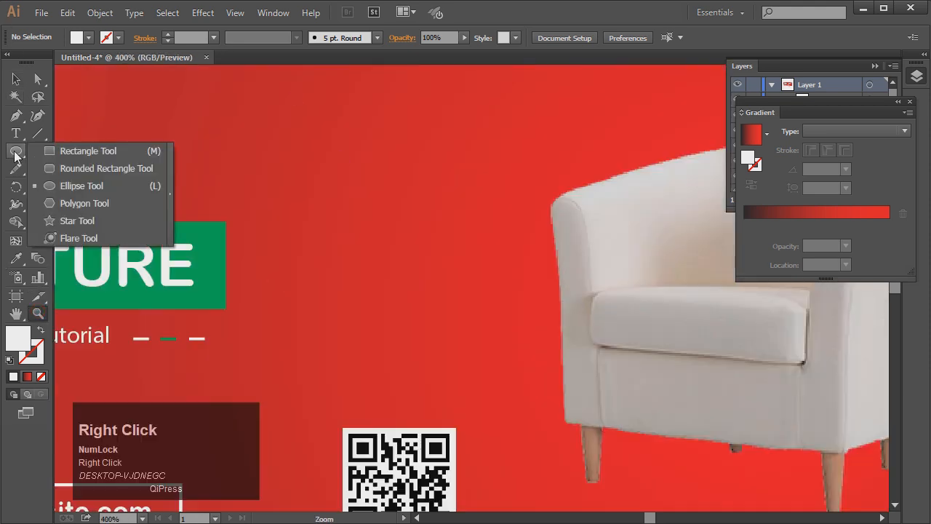
pyautogui.click(91, 152)
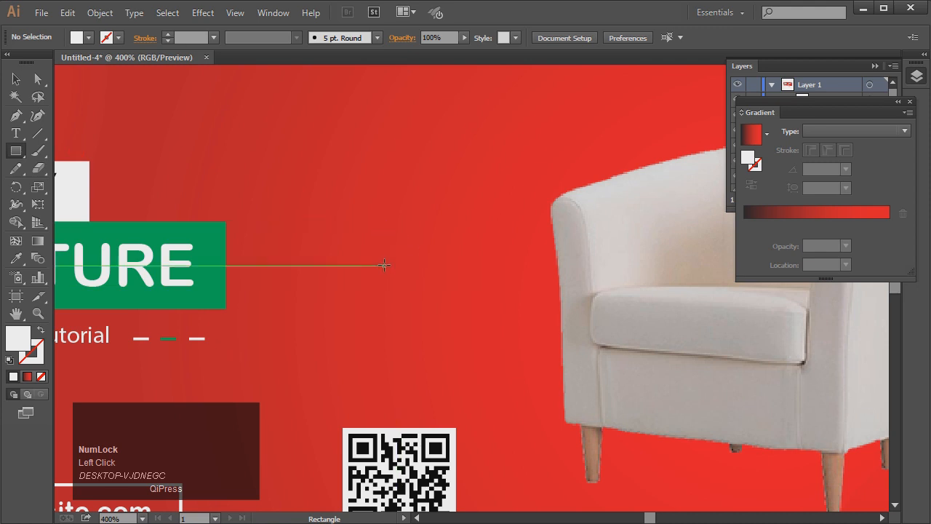
pyautogui.moveTo(380, 265); pyautogui.dragTo(528, 324)
pyautogui.click(37, 78)
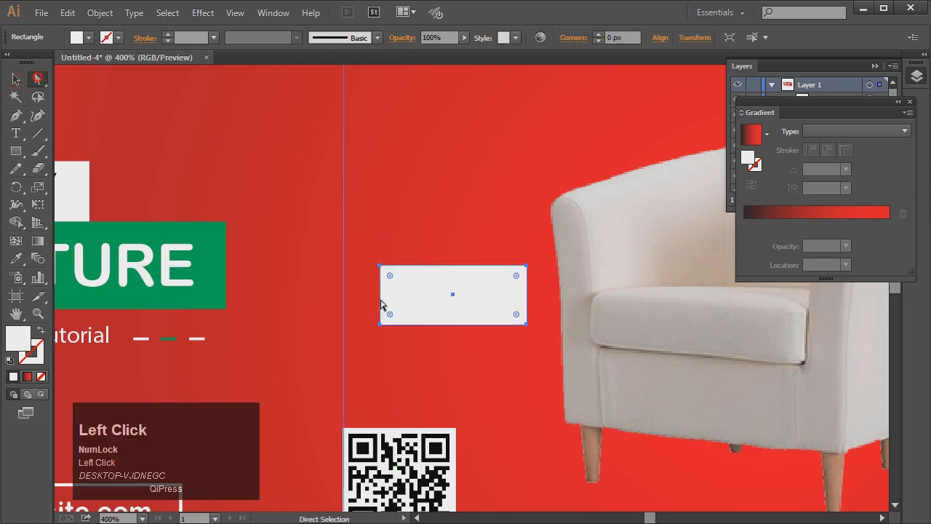
# Round the white rectangle's corners fully to a radius of about 10.18 px and fill it with the black-to-red linear gradient
pyautogui.moveTo(391, 313); pyautogui.dragTo(522, 327)
pyautogui.click(752, 136)
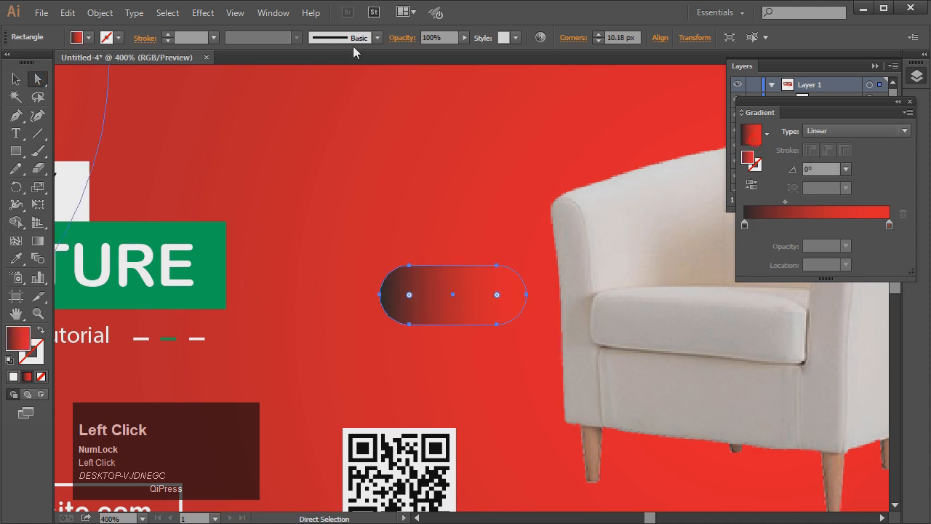
# Reorient the pill shape's gradient to run vertically, with red at the top edge and black at the bottom edge
pyautogui.click(16, 79)
pyautogui.press('g')
pyautogui.moveTo(477, 324); pyautogui.dragTo(454, 265)
pyautogui.moveTo(452, 324); pyautogui.dragTo(454, 253)
pyautogui.click(16, 80)
pyautogui.click(257, 146)
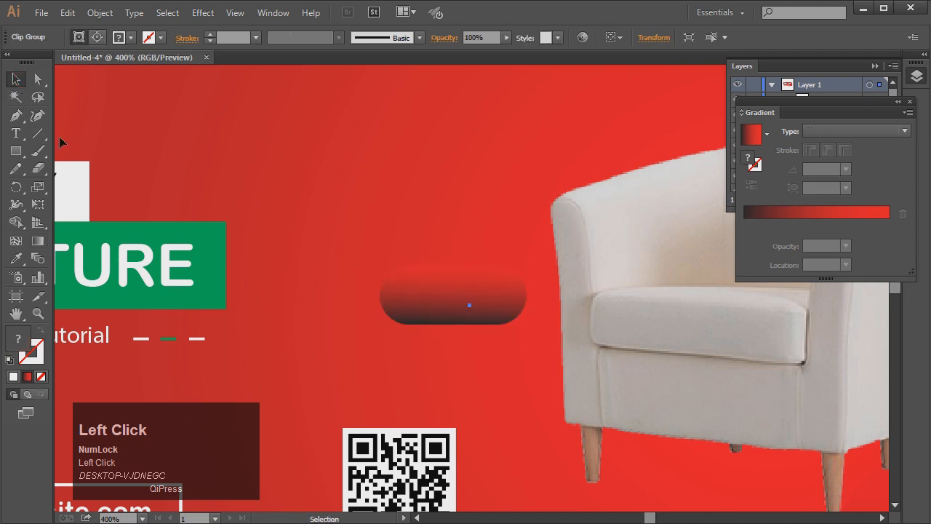
# Draw a small circle inside the left half of the gradient pill with the Ellipse tool
pyautogui.click(37, 312)
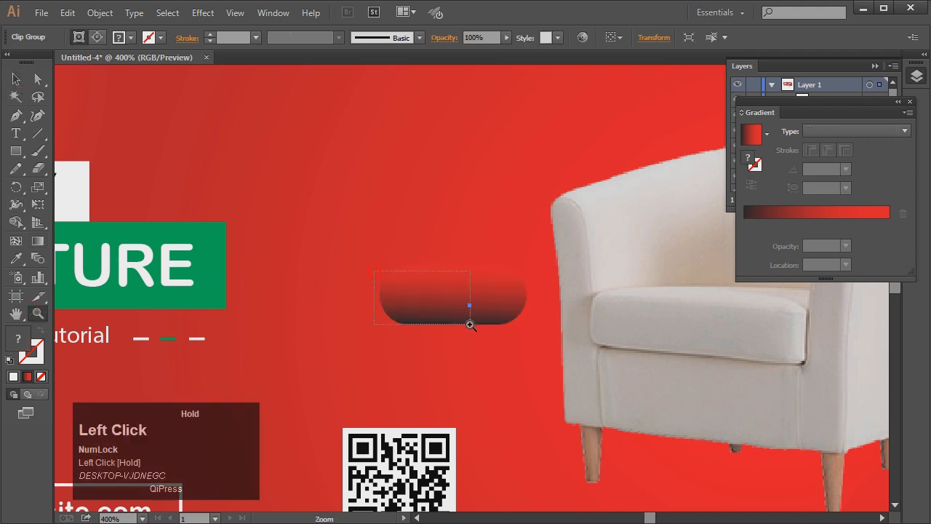
pyautogui.moveTo(471, 325); pyautogui.dragTo(471, 326)
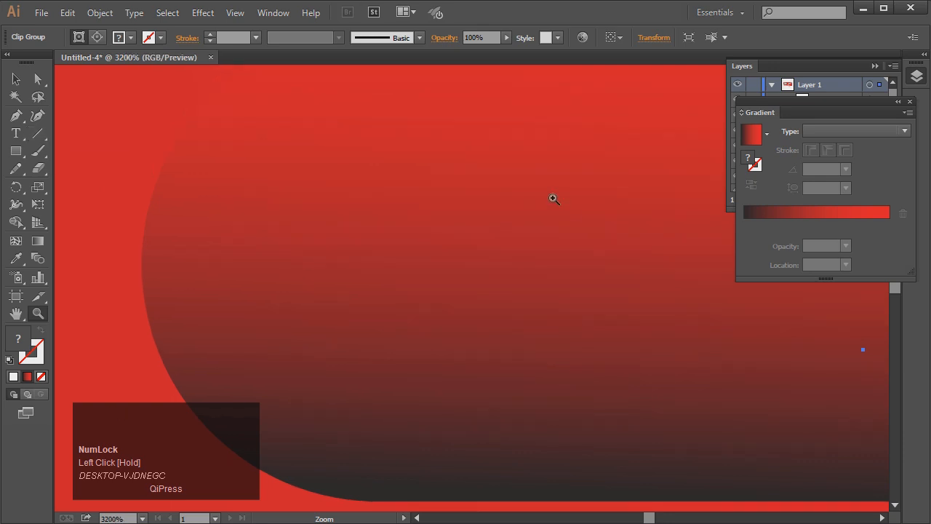
pyautogui.scroll(1, 501, 238)
pyautogui.click(16, 79)
pyautogui.rightClick(14, 151)
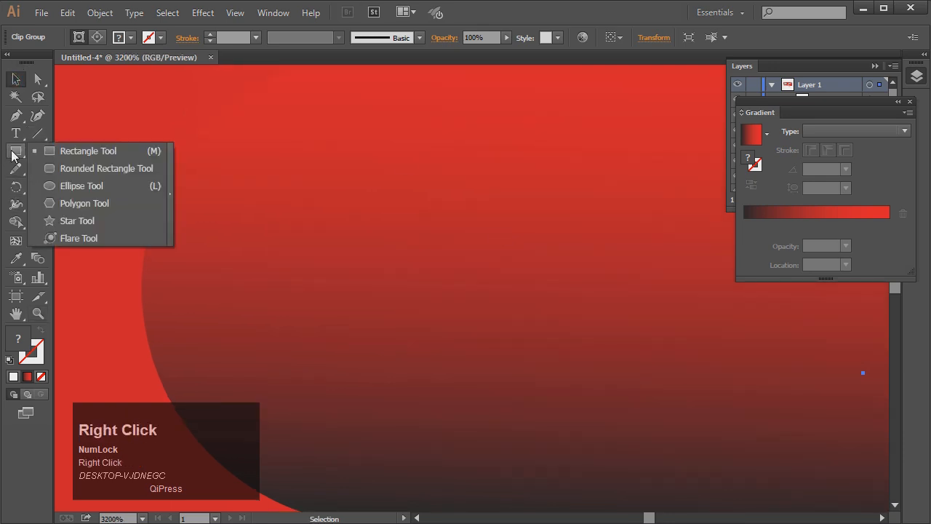
pyautogui.click(83, 185)
pyautogui.scroll(1, 519, 272)
pyautogui.moveTo(569, 289)
pyautogui.mouseDown()
pyautogui.moveTo(652, 347)
pyautogui.moveTo(698, 408)
pyautogui.moveTo(696, 473)
pyautogui.mouseUp()
pyautogui.hotkey('ctrl', '-')
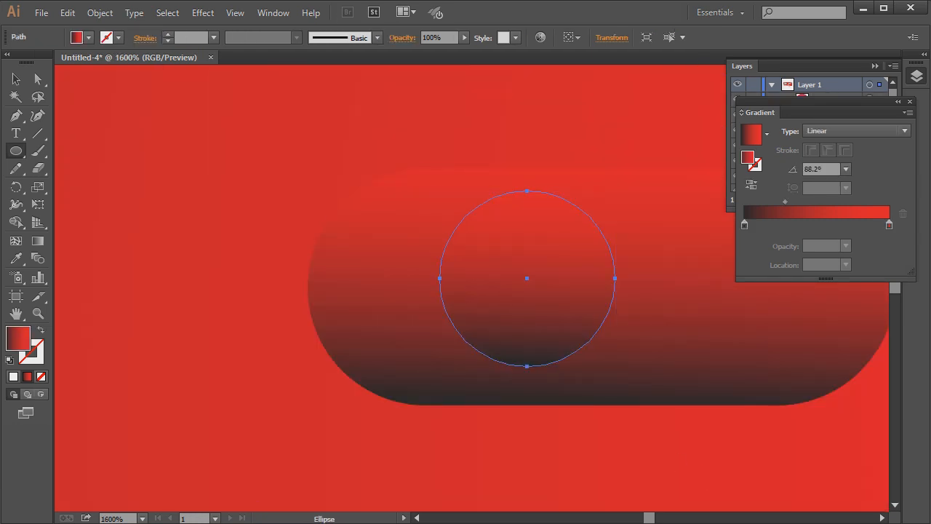
# Give the circle a white outline of 0.5 pt with no fill
pyautogui.click(79, 37)
pyautogui.click(33, 63)
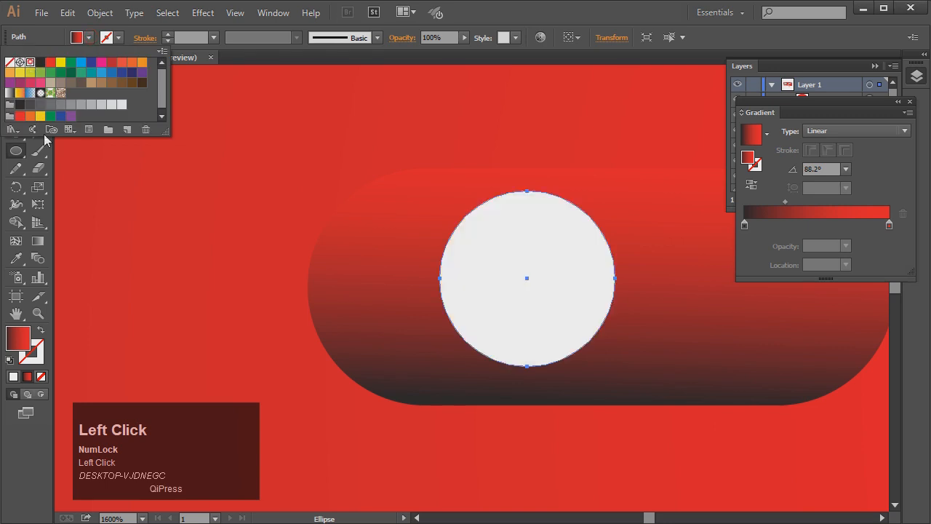
pyautogui.click(40, 331)
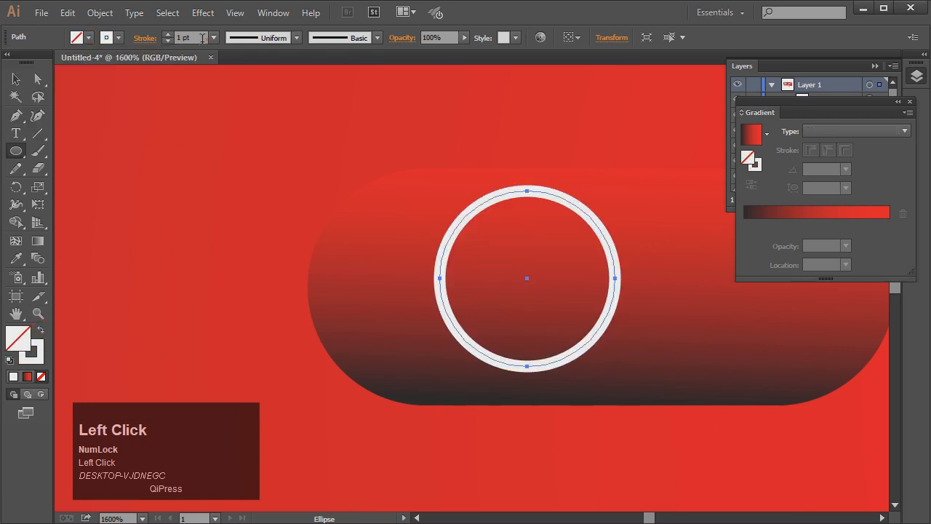
pyautogui.write('0.5')
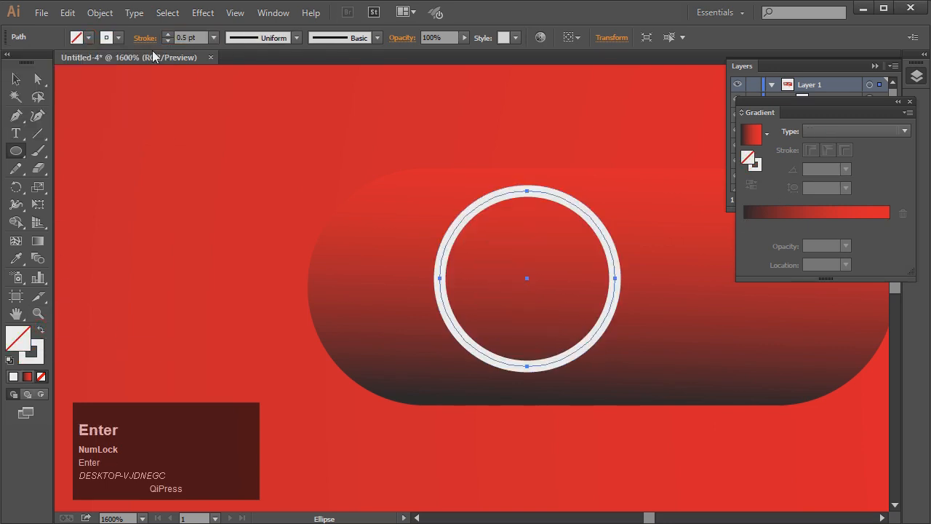
# Move the circle slightly down and left inside the pill and thin its outline to 0.3 pt
pyautogui.click(16, 79)
pyautogui.press('Down')
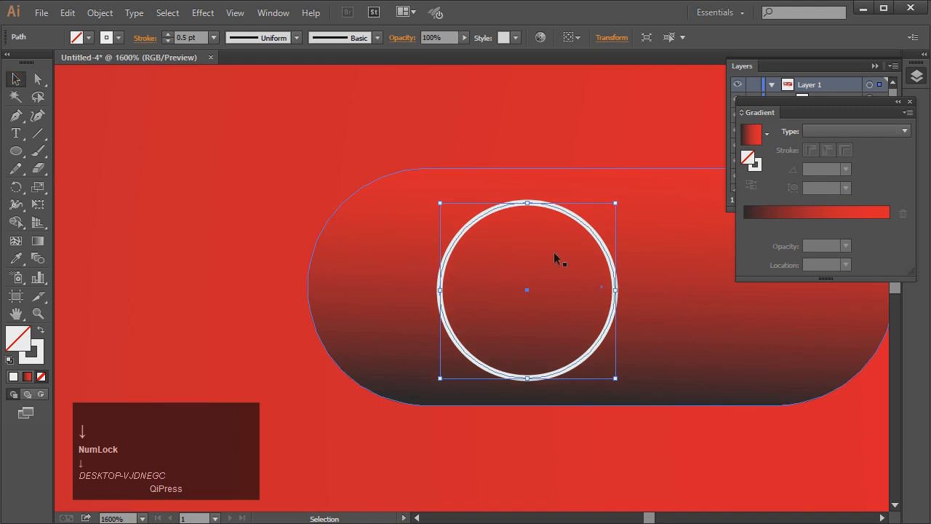
pyautogui.moveTo(597, 236); pyautogui.dragTo(564, 214)
pyautogui.click(562, 144)
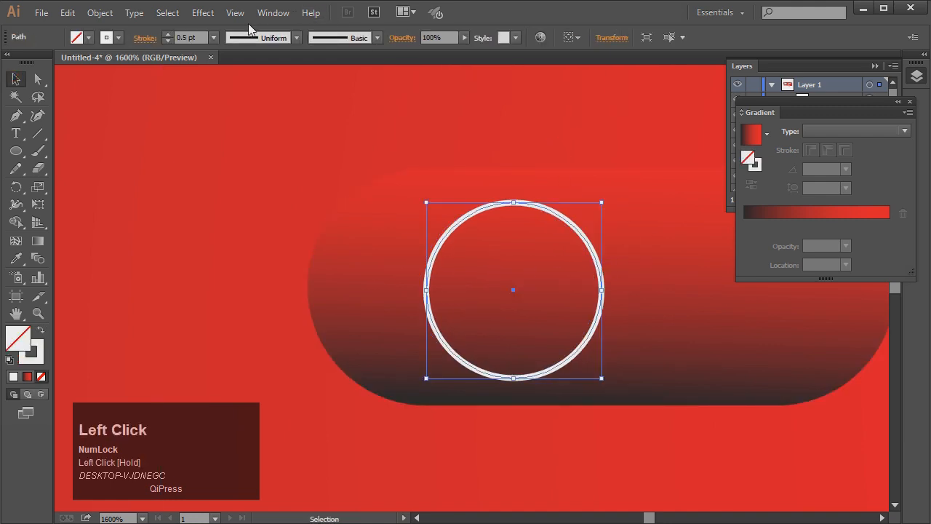
pyautogui.write('0')
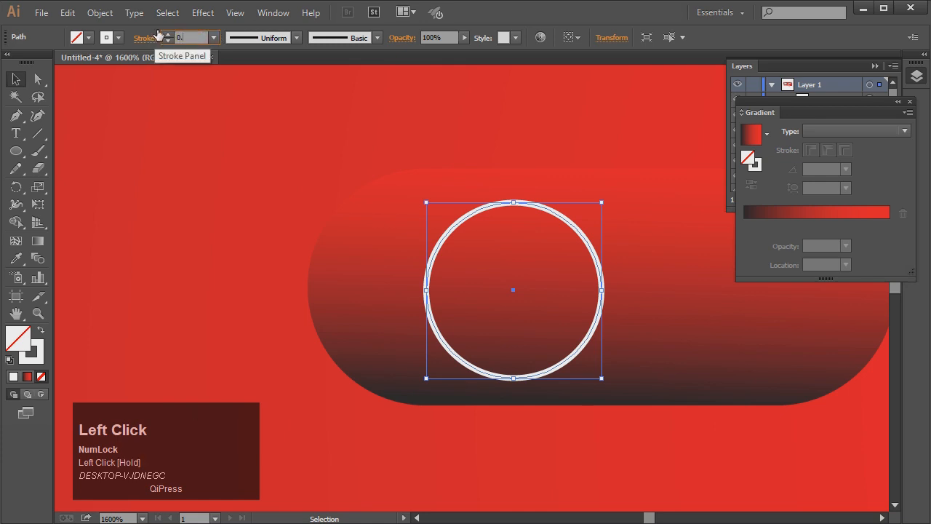
pyautogui.write('.3')
pyautogui.press('Return')
pyautogui.click(16, 79)
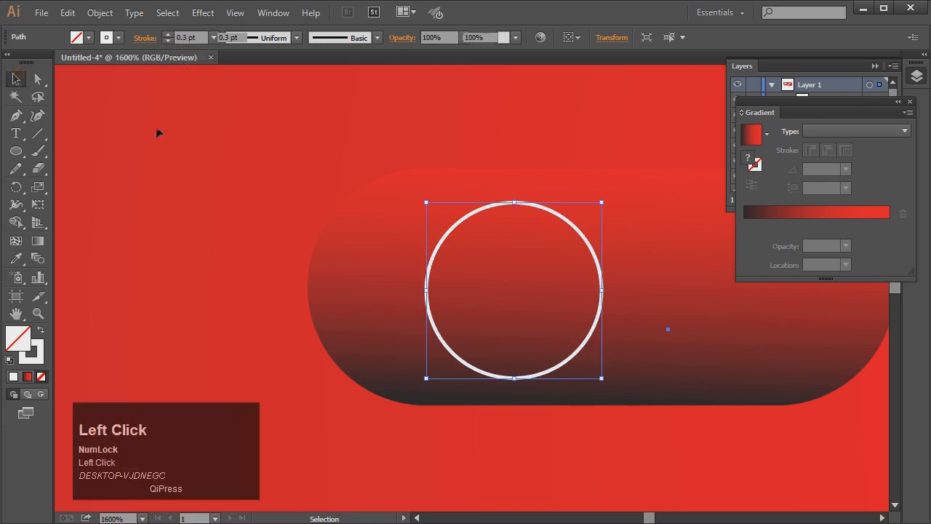
pyautogui.click(142, 126)
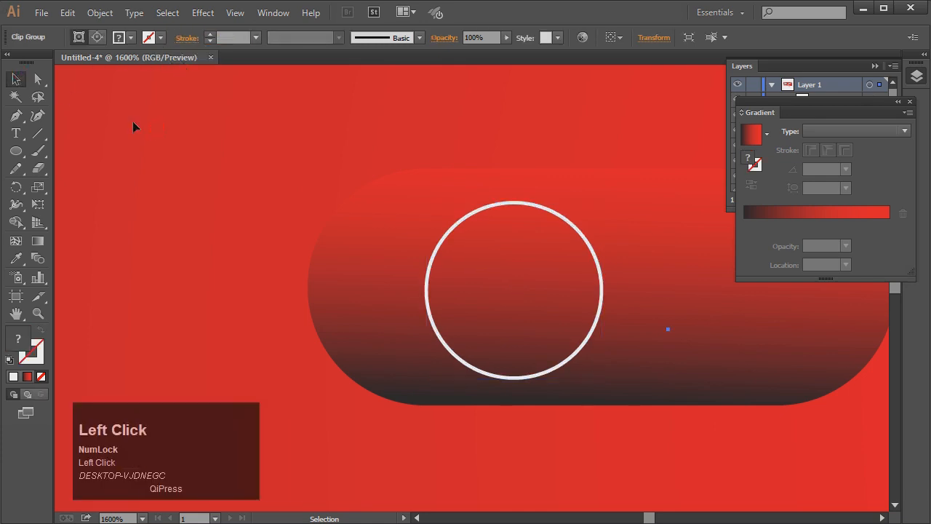
# Create a triangle with the Star tool using radii of 25 px and 50 px and 3 points
pyautogui.rightClick(24, 153)
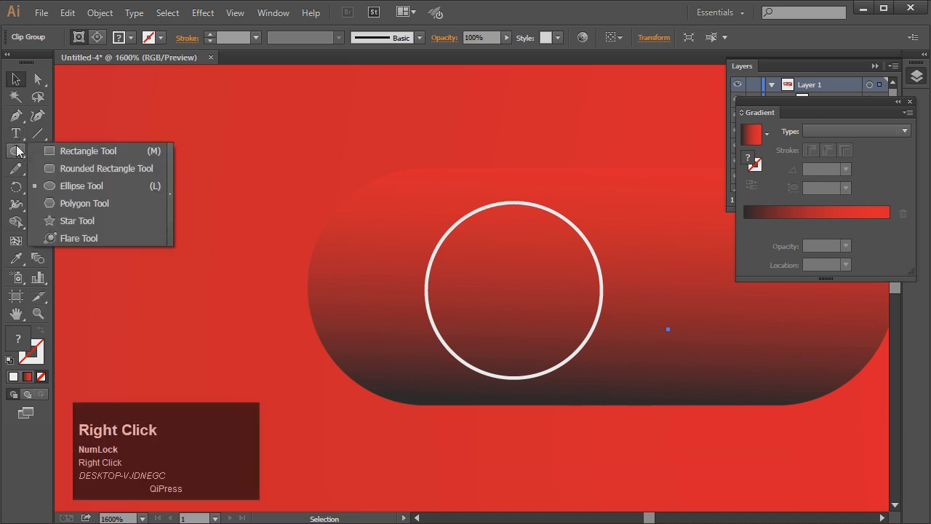
pyautogui.click(73, 221)
pyautogui.click(180, 270)
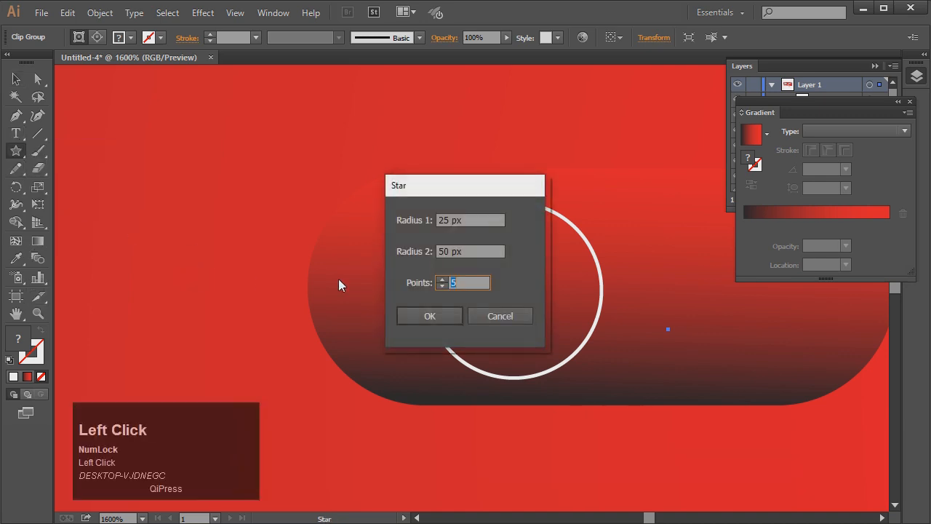
pyautogui.write('3')
pyautogui.click(428, 315)
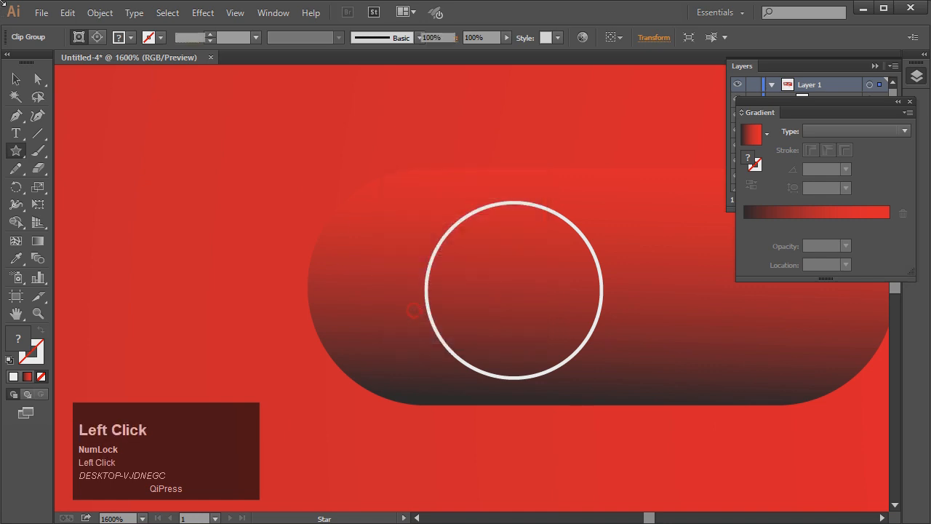
pyautogui.click(17, 81)
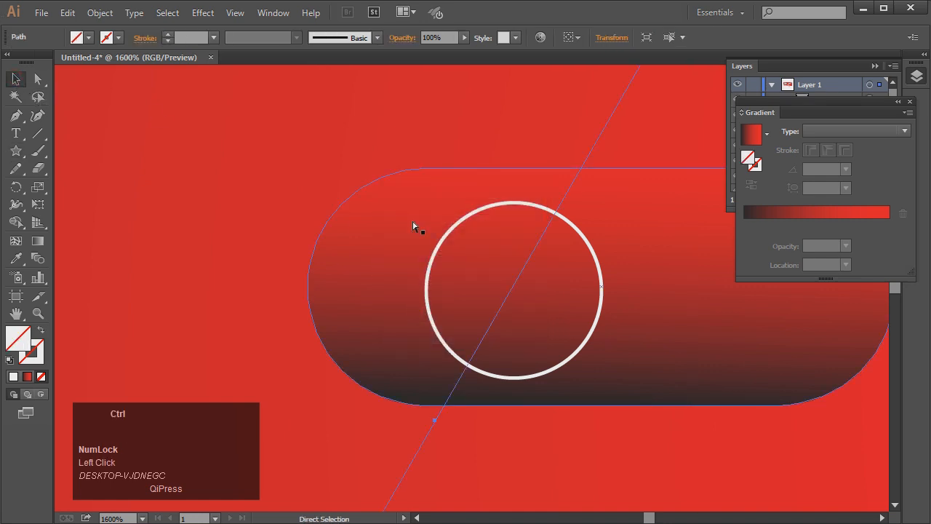
# Fill the large triangle with white
pyautogui.hotkey('ctrl', '-')
pyautogui.hotkey('ctrl', '-')
pyautogui.hotkey('ctrl', '-')
pyautogui.hotkey('ctrl', '-')
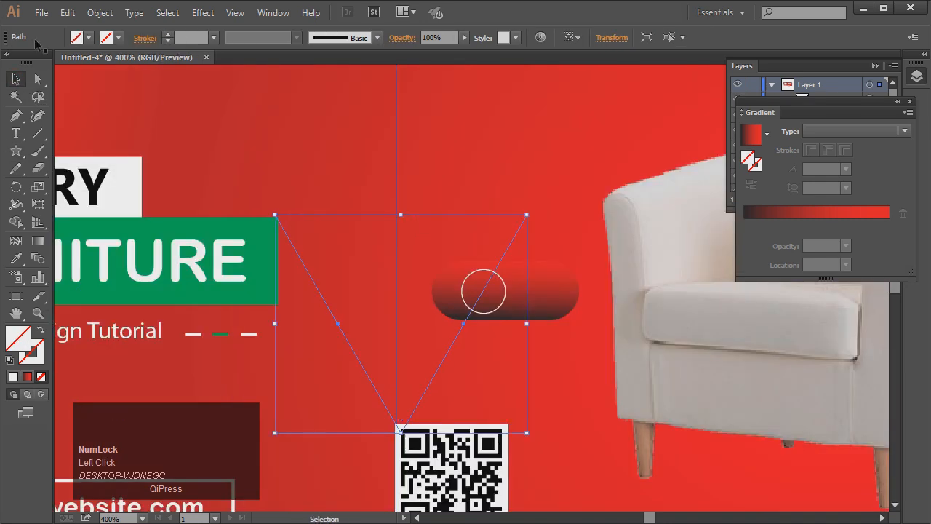
pyautogui.click(77, 37)
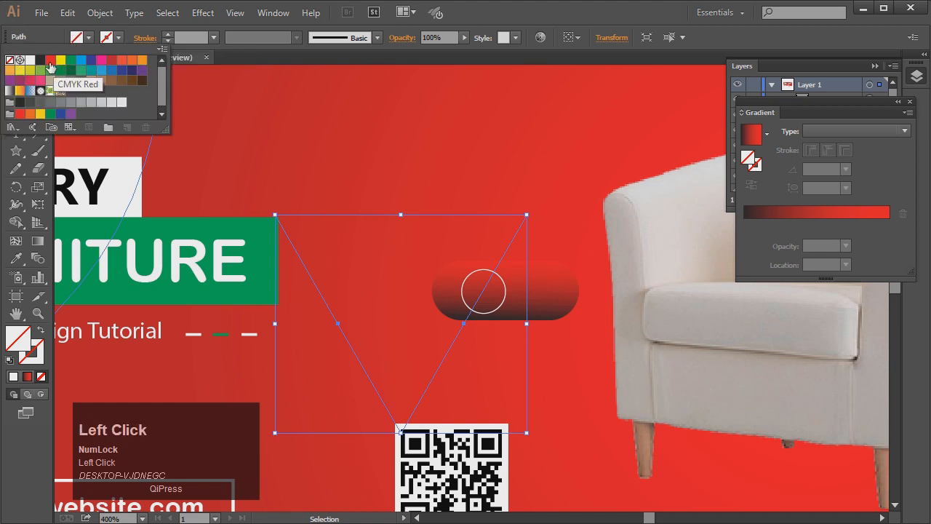
pyautogui.click(30, 60)
pyautogui.click(13, 78)
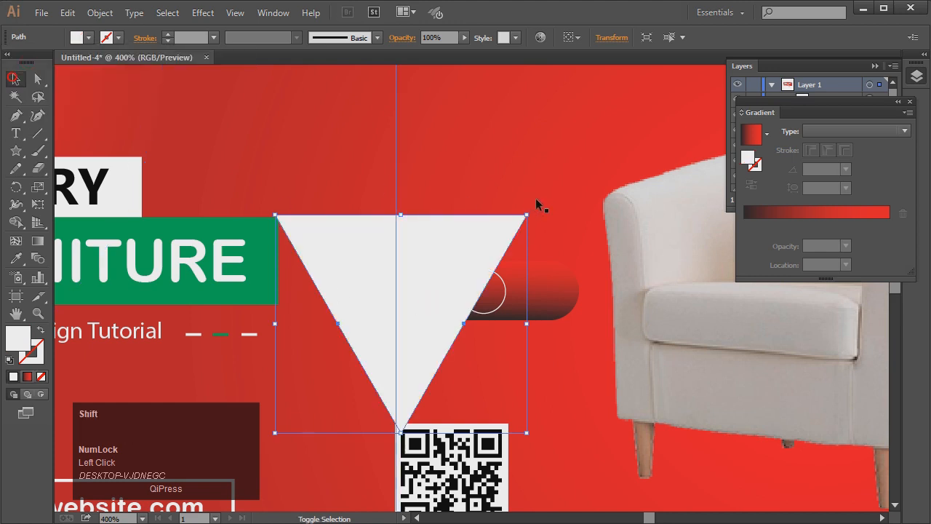
# Rotate the white triangle 90° clockwise so it points left, and shrink it proportionally to fit inside the outlined circle
pyautogui.moveTo(532, 211); pyautogui.dragTo(535, 408)
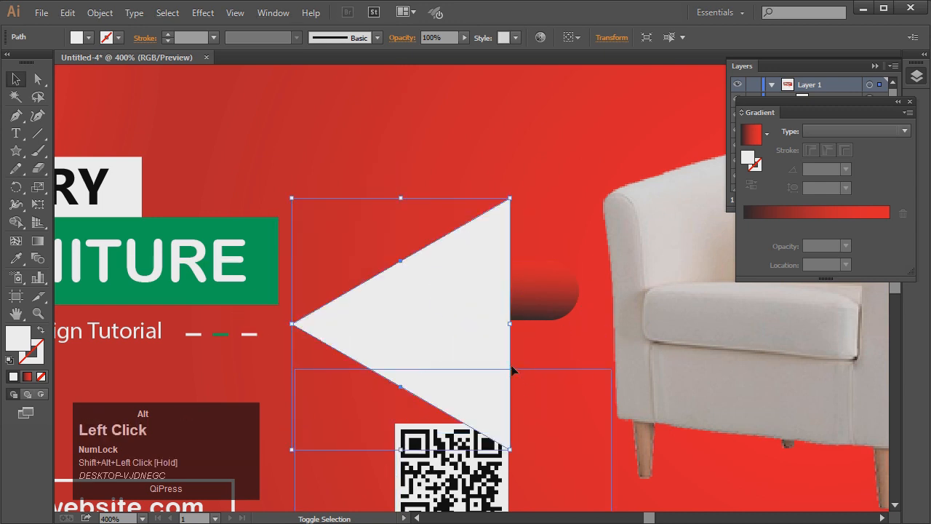
pyautogui.moveTo(510, 451); pyautogui.dragTo(478, 301)
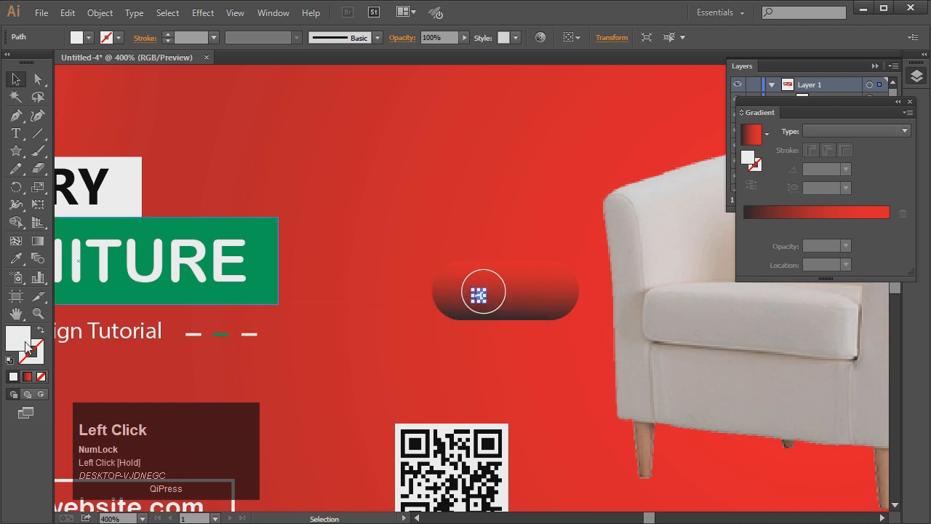
# Enlarge the small triangle slightly and center it within the outlined circle
pyautogui.click(37, 314)
pyautogui.moveTo(585, 331); pyautogui.dragTo(584, 331)
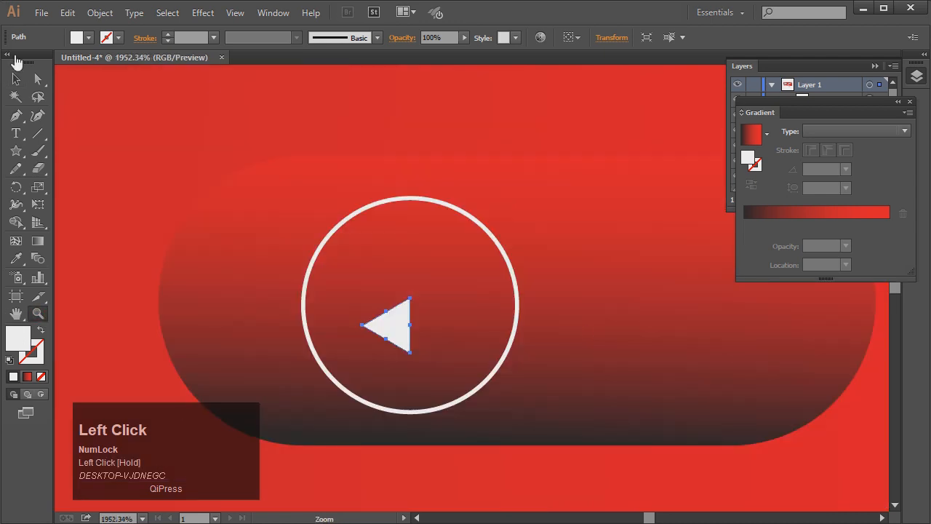
pyautogui.click(24, 83)
pyautogui.moveTo(408, 332)
pyautogui.mouseDown()
pyautogui.moveTo(420, 320)
pyautogui.moveTo(415, 340)
pyautogui.moveTo(432, 342)
pyautogui.moveTo(420, 313)
pyautogui.mouseUp()
pyautogui.keyDown('shift'); pyautogui.click(478, 228); pyautogui.keyUp('shift')
pyautogui.press('Right')
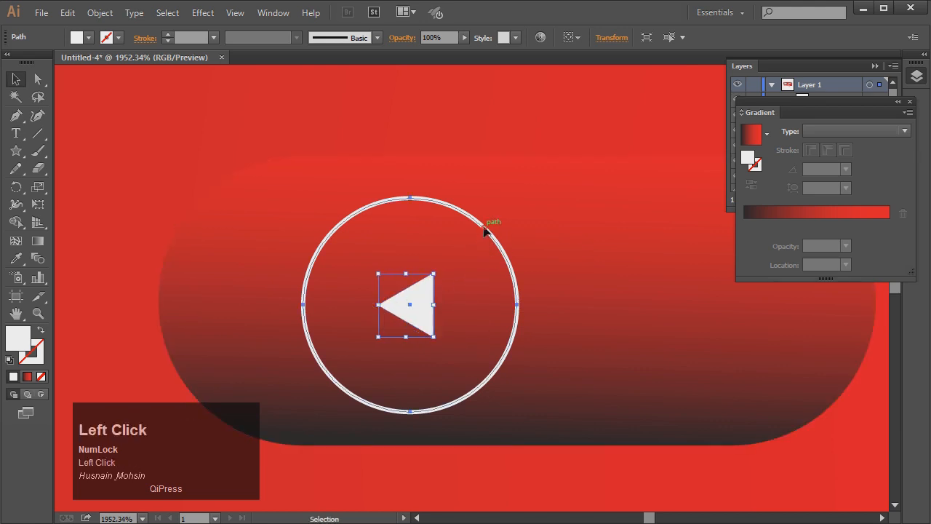
# Group the triangle with the outlined circle and shrink the group proportionally from its center
pyautogui.keyDown('shift'); pyautogui.click(487, 229); pyautogui.keyUp('shift')
pyautogui.hotkey('ctrl', 'g')
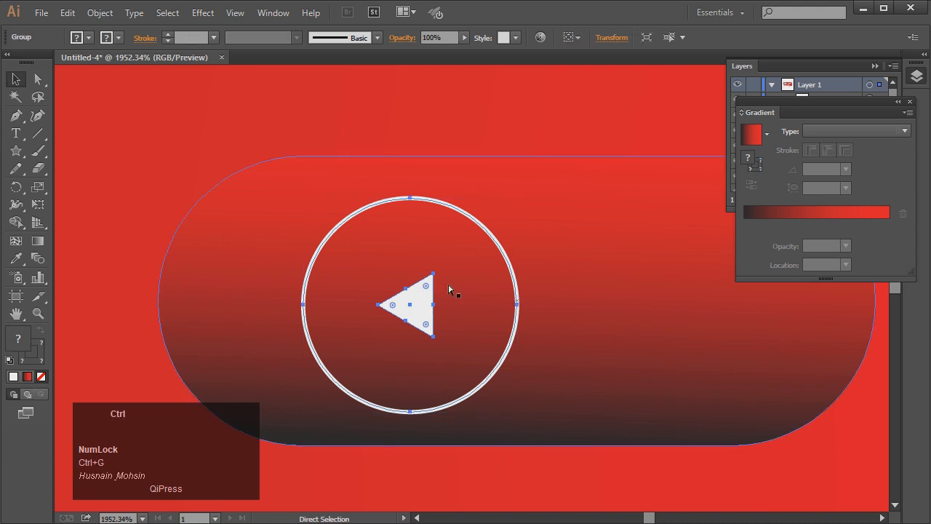
pyautogui.scroll(-2, 451, 291)
pyautogui.scroll(-1, 449, 288)
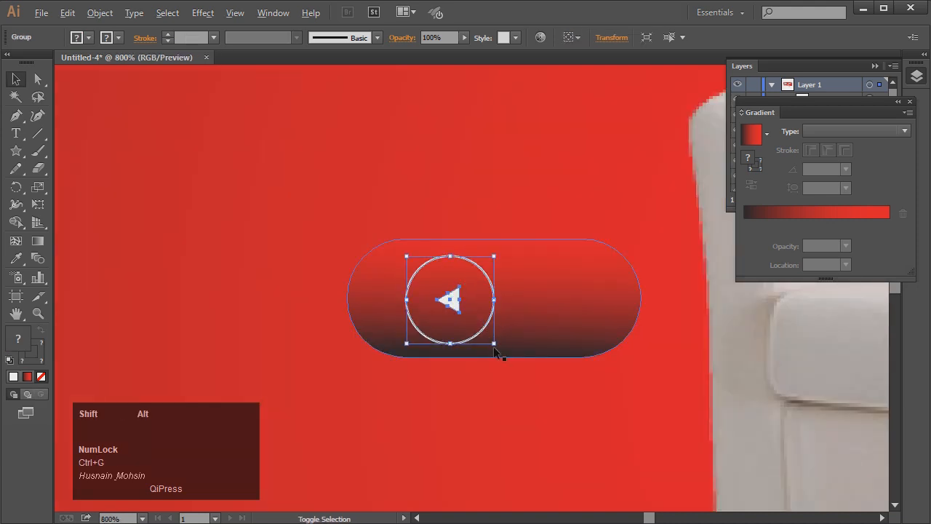
pyautogui.moveTo(497, 349); pyautogui.dragTo(481, 331)
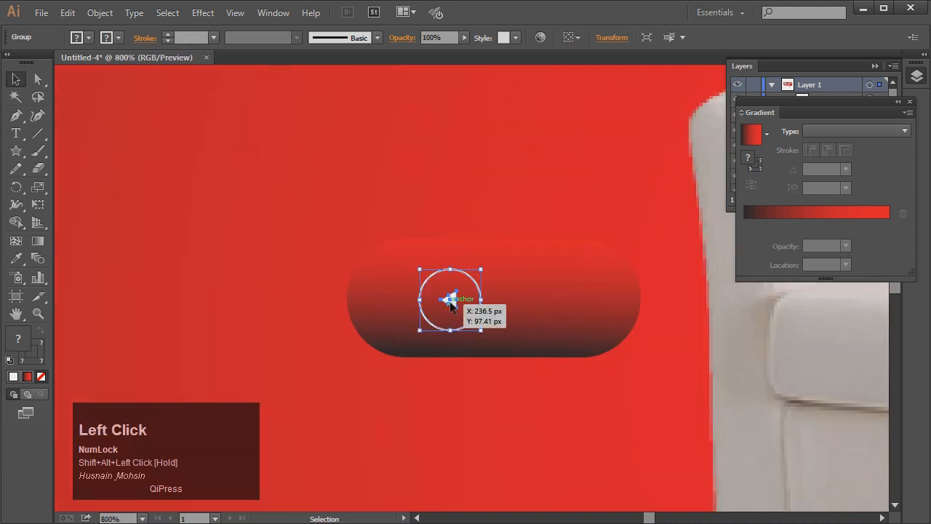
# Move the arrow-and-circle group horizontally to the left end of the gradient pill
pyautogui.moveTo(448, 304); pyautogui.dragTo(386, 306)
pyautogui.click(479, 285)
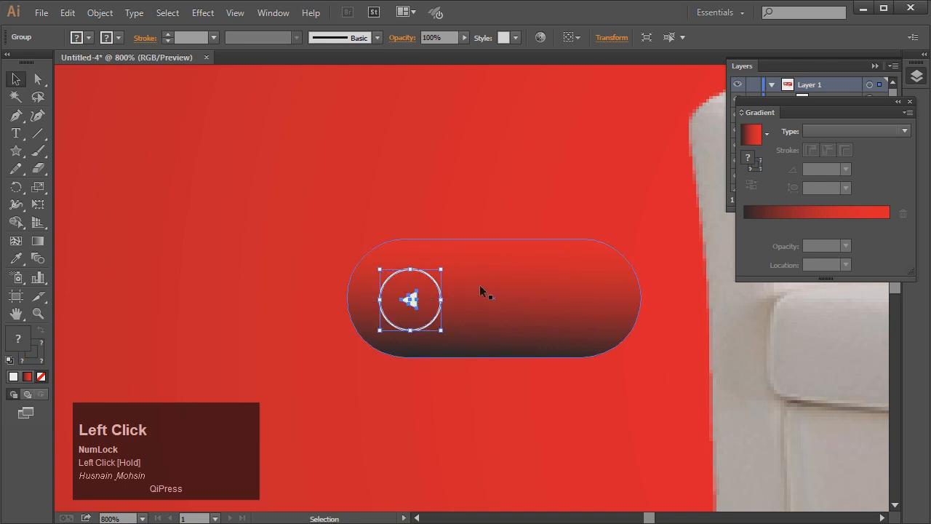
pyautogui.click(503, 222)
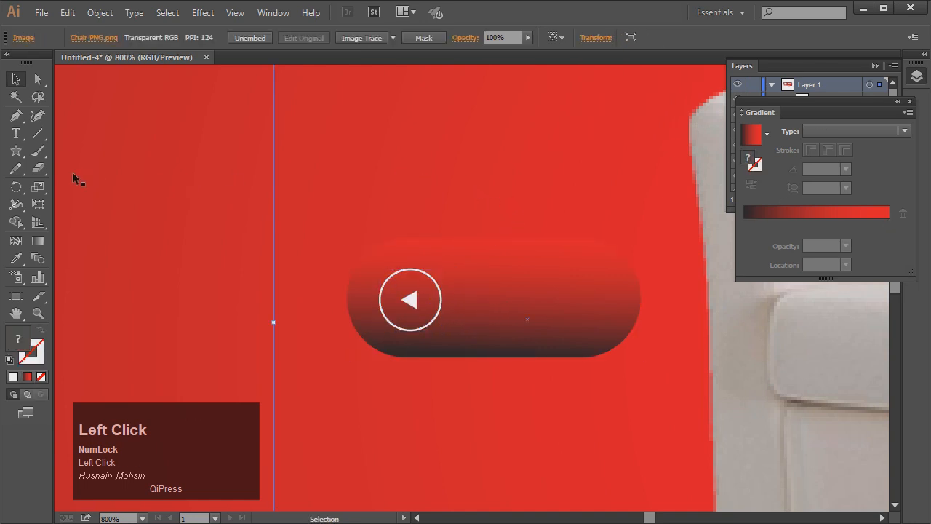
# Add 12 pt text reading "50$" on the gradient pill, beside the arrow icon
pyautogui.click(14, 135)
pyautogui.click(495, 299)
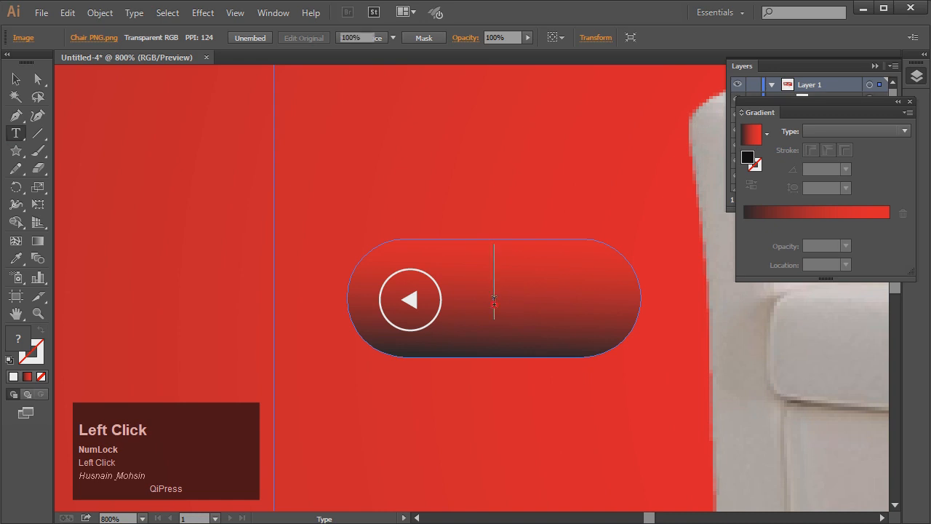
pyautogui.write('50')
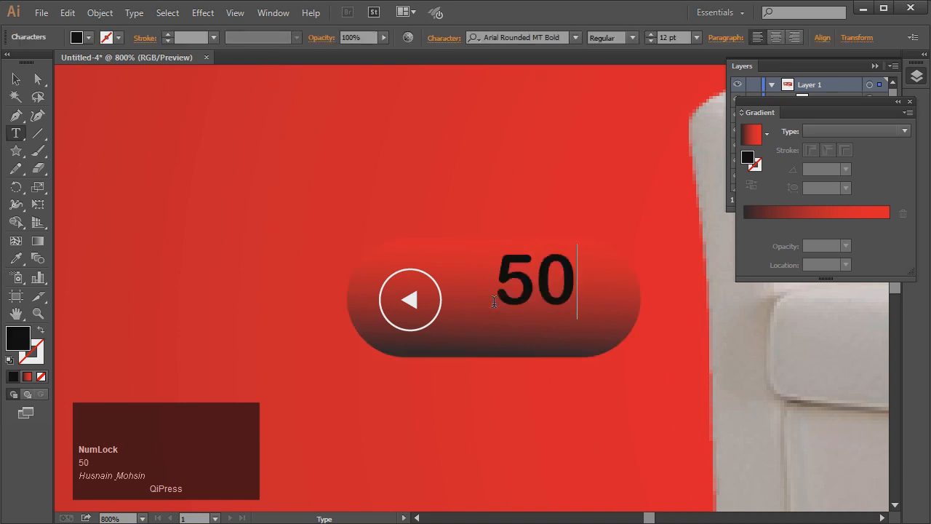
pyautogui.write('$')
# Color the "50$" text white and position it in the pill's right half, vertically aligned with the arrow icon
pyautogui.click(17, 78)
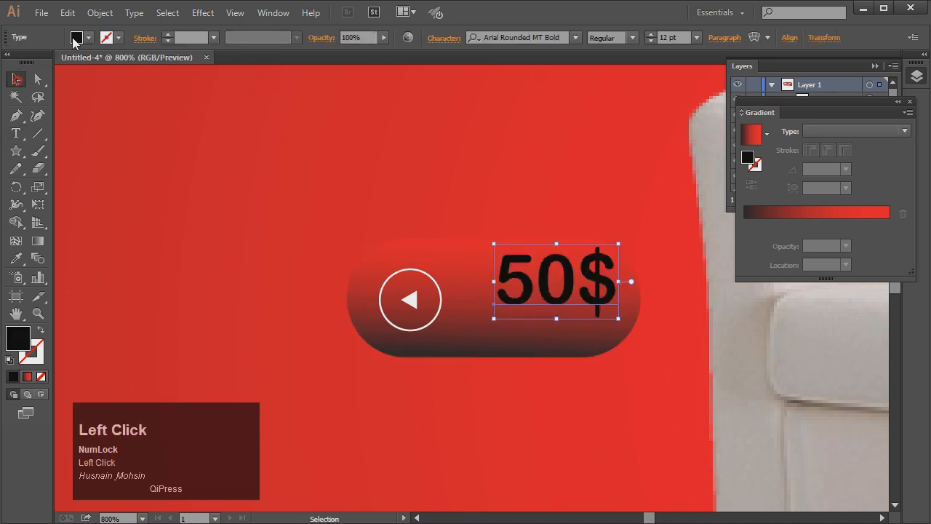
pyautogui.click(77, 37)
pyautogui.click(30, 59)
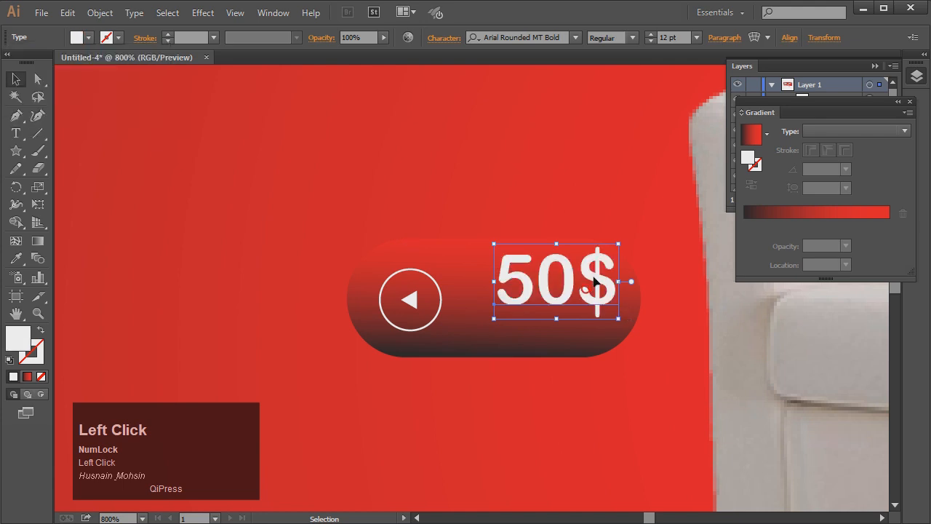
pyautogui.moveTo(597, 281); pyautogui.dragTo(575, 300)
pyautogui.click(564, 425)
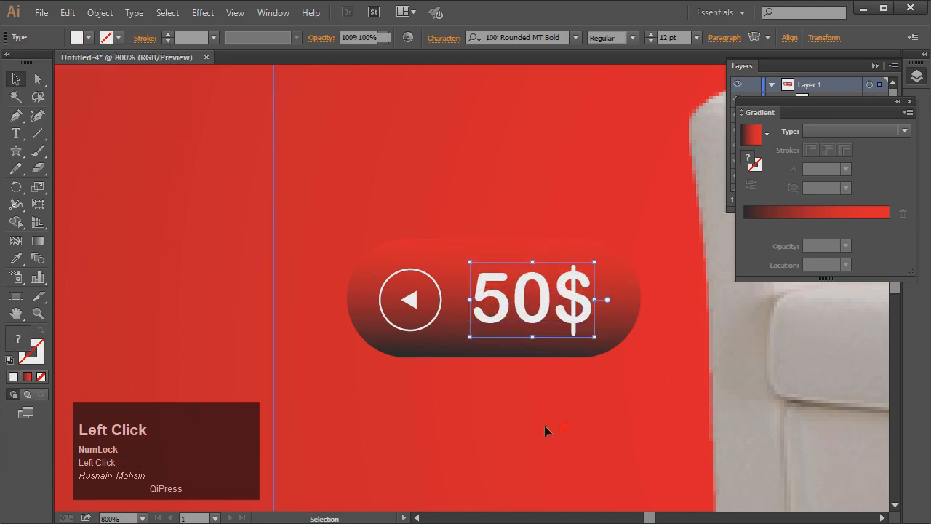
# Ungroup the arrow icon on the price pill and widen its triangle horizontally within the circle
pyautogui.click(410, 302)
pyautogui.rightClick(407, 298)
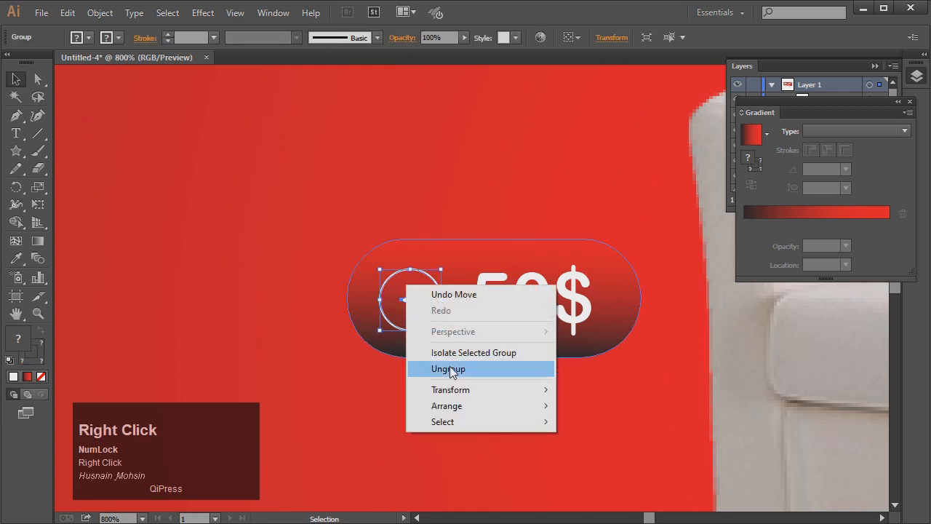
pyautogui.click(451, 368)
pyautogui.click(445, 409)
pyautogui.click(410, 300)
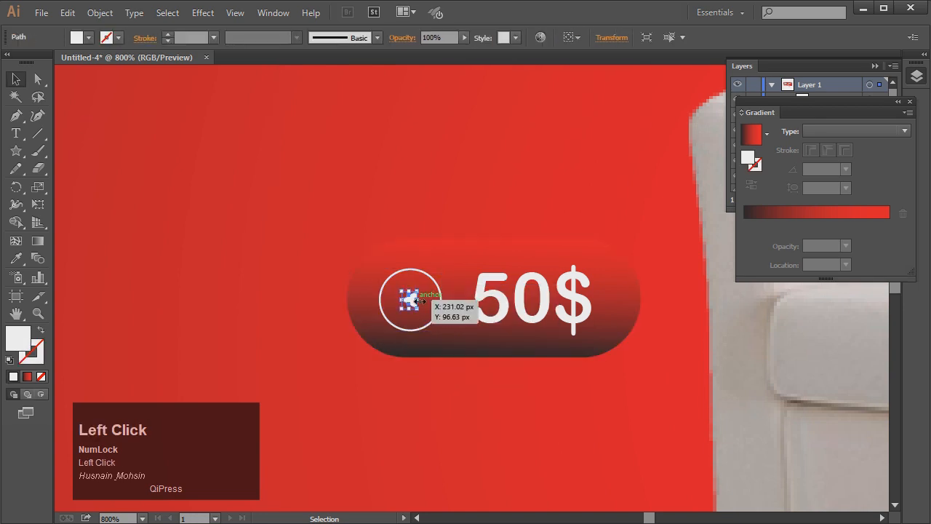
pyautogui.moveTo(417, 300)
pyautogui.mouseDown()
pyautogui.moveTo(432, 300)
pyautogui.moveTo(414, 309)
pyautogui.mouseUp()
pyautogui.press('Down')
pyautogui.click(447, 378)
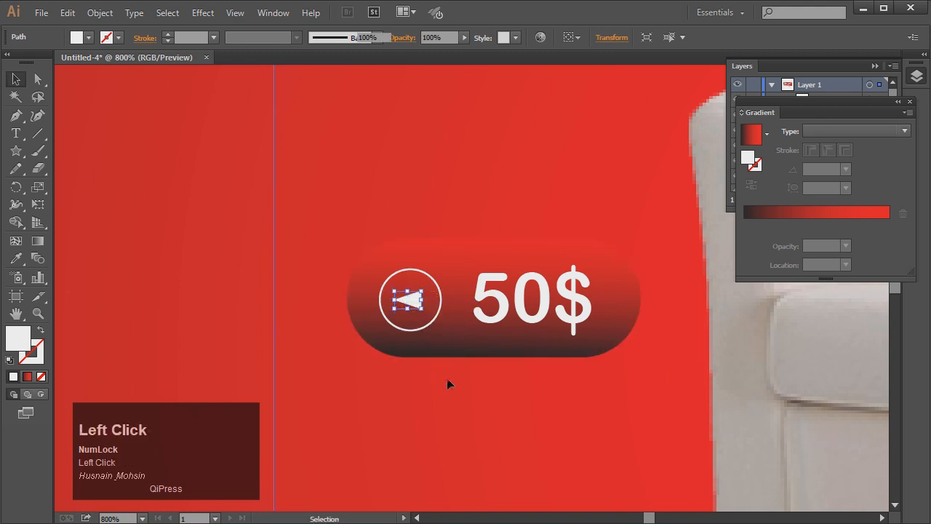
# Draw a white rectangle over the whole banner, roughly matching the artboard's outline
pyautogui.press('ctrl')
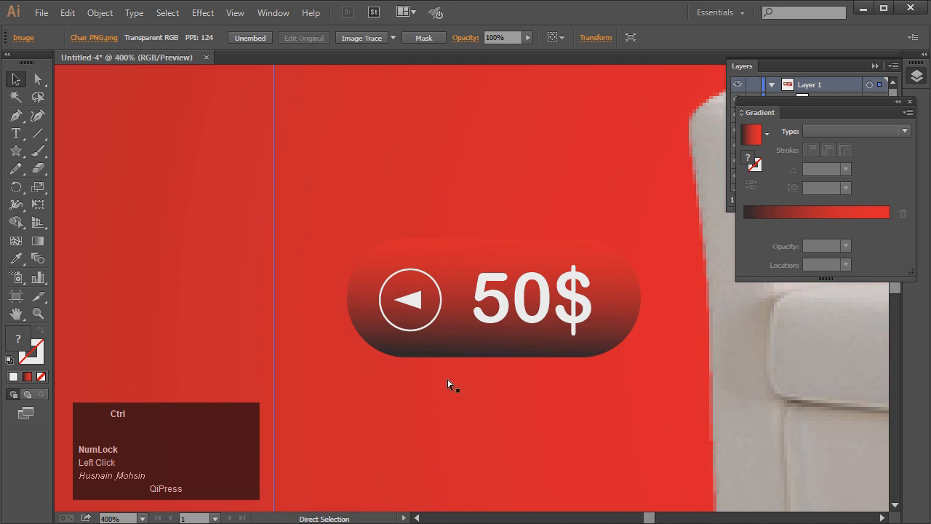
pyautogui.hotkey('ctrl', '0')
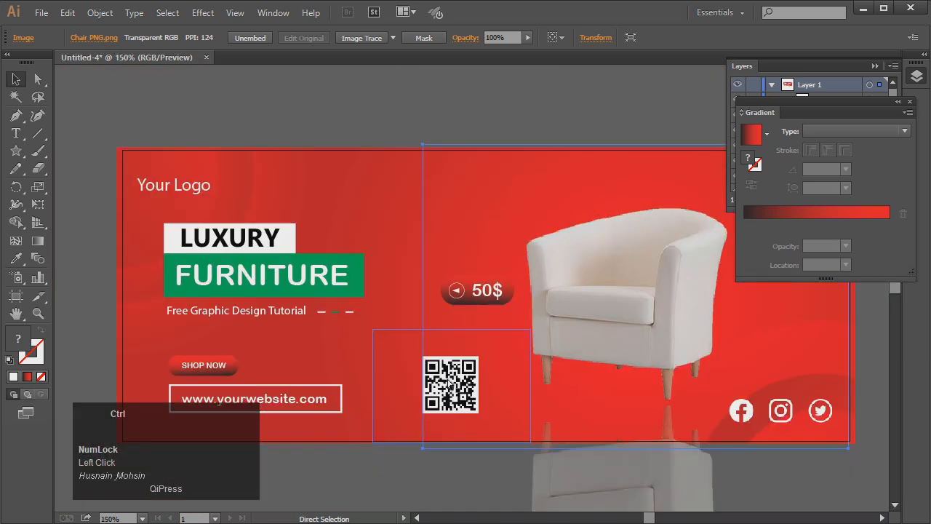
pyautogui.hotkey('ctrl', '-')
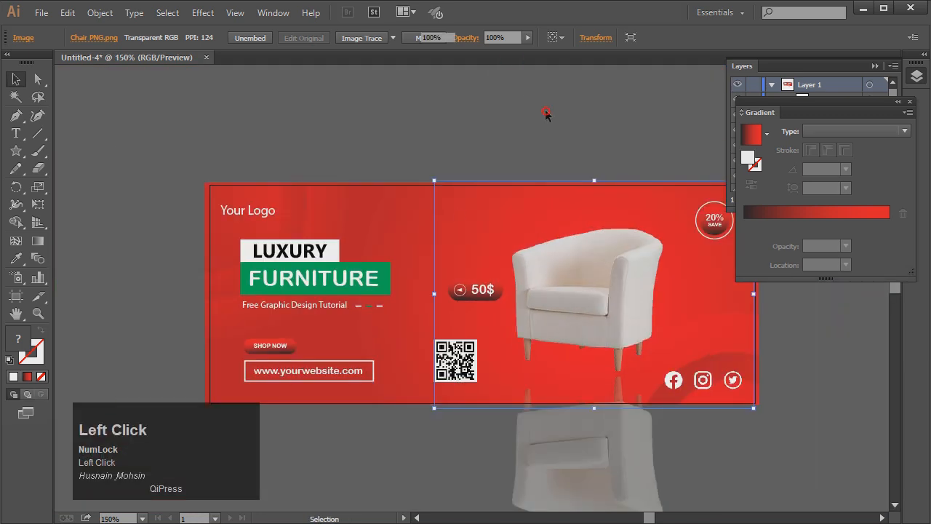
pyautogui.click(547, 114)
pyautogui.press('ctrl')
pyautogui.hotkey('ctrl', '-')
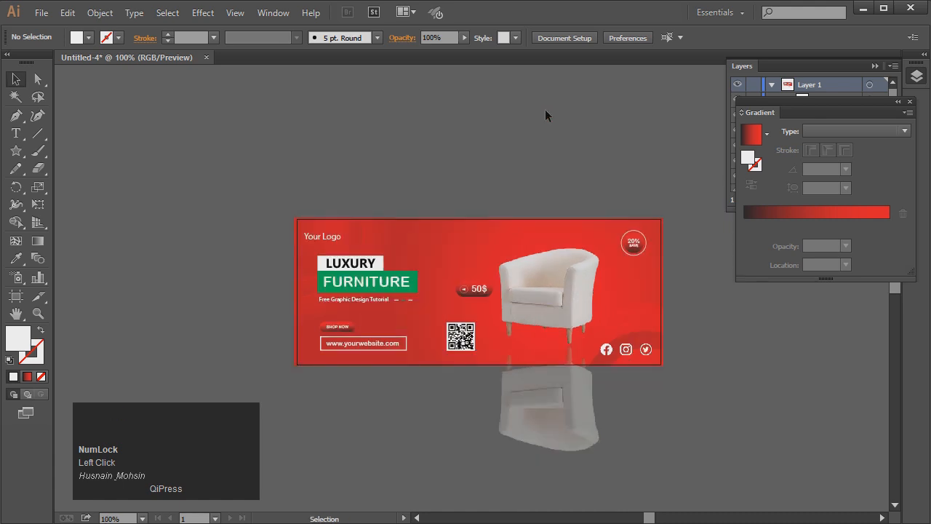
pyautogui.rightClick(14, 155)
pyautogui.click(64, 151)
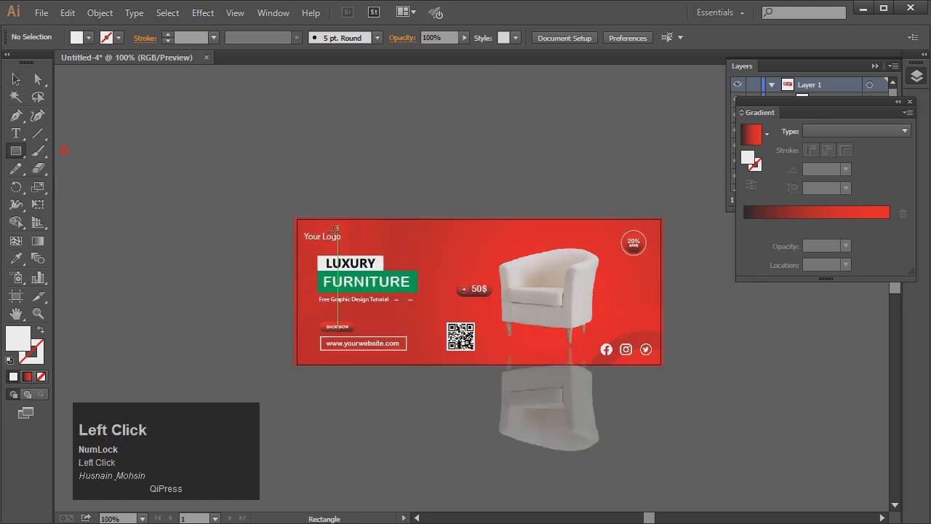
pyautogui.moveTo(294, 216); pyautogui.dragTo(660, 363)
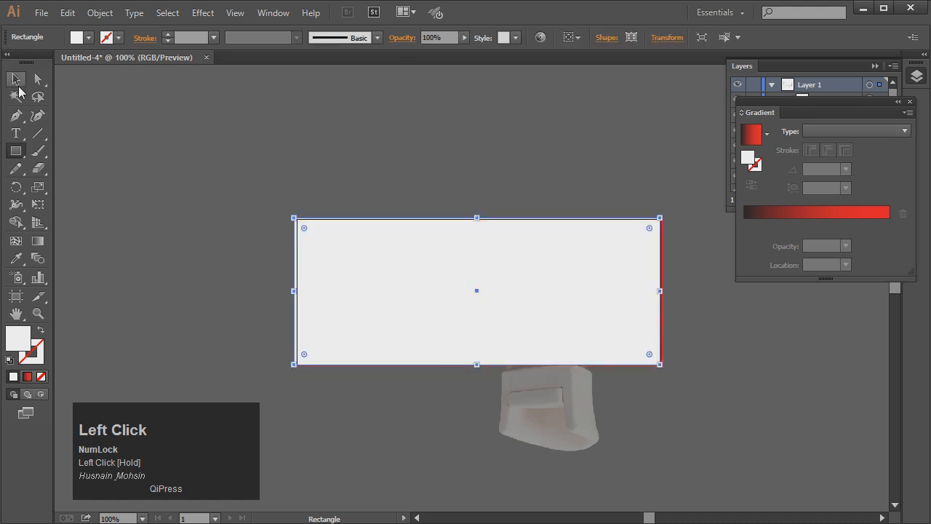
# Adjust the white rectangle's left and top edges to line up with the artboard
pyautogui.click(16, 78)
pyautogui.moveTo(294, 292); pyautogui.dragTo(297, 292)
pyautogui.moveTo(480, 219); pyautogui.dragTo(480, 221)
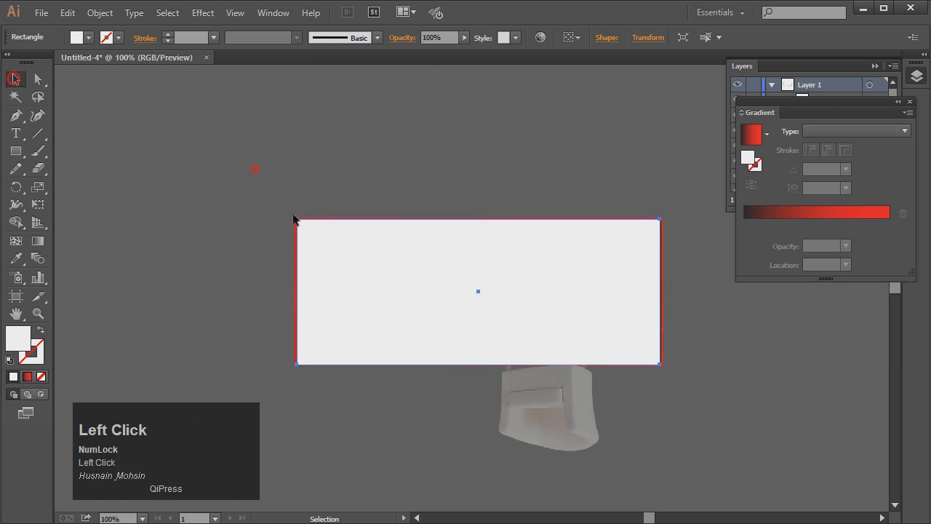
# Select all the banner artwork with the white rectangle and make a clipping mask from it
pyautogui.moveTo(258, 183); pyautogui.dragTo(699, 446)
pyautogui.rightClick(497, 279)
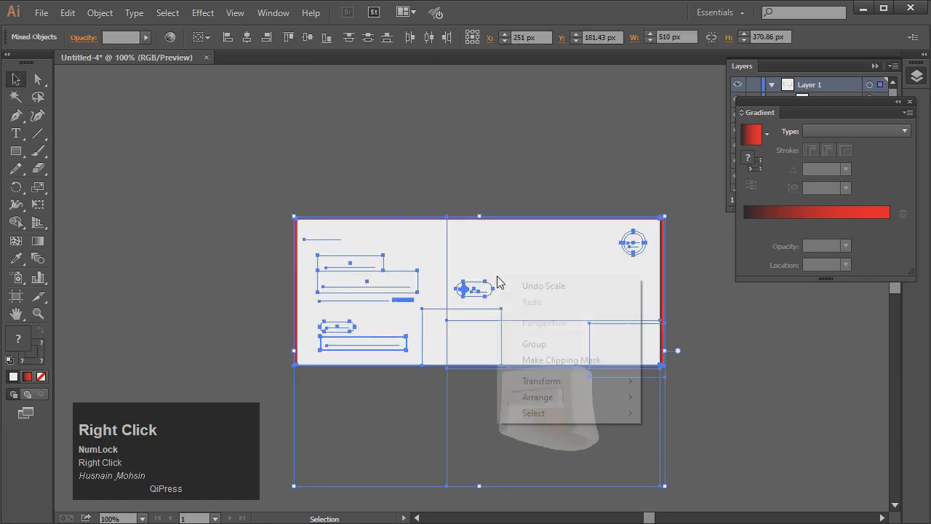
pyautogui.click(534, 362)
pyautogui.click(745, 361)
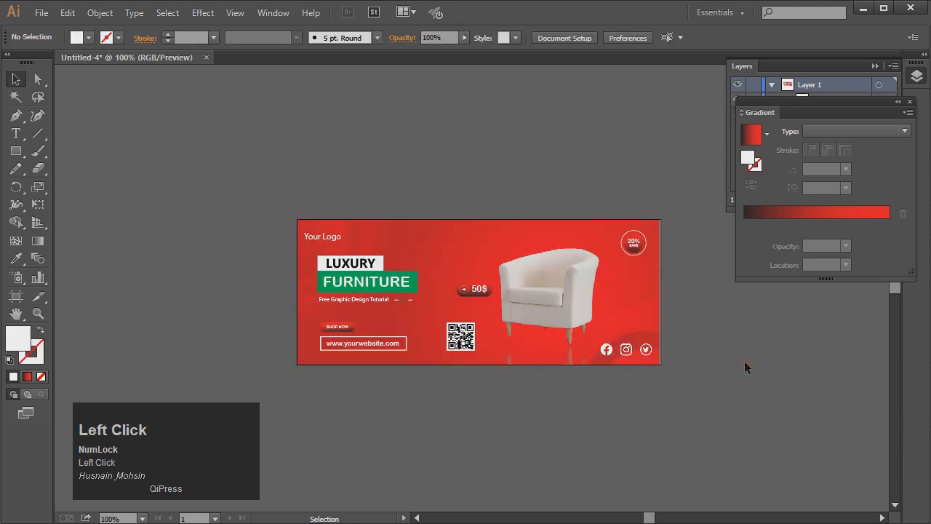
# Stretch the clipped banner group's right edge out to the artboard's right edge
pyautogui.click(636, 304)
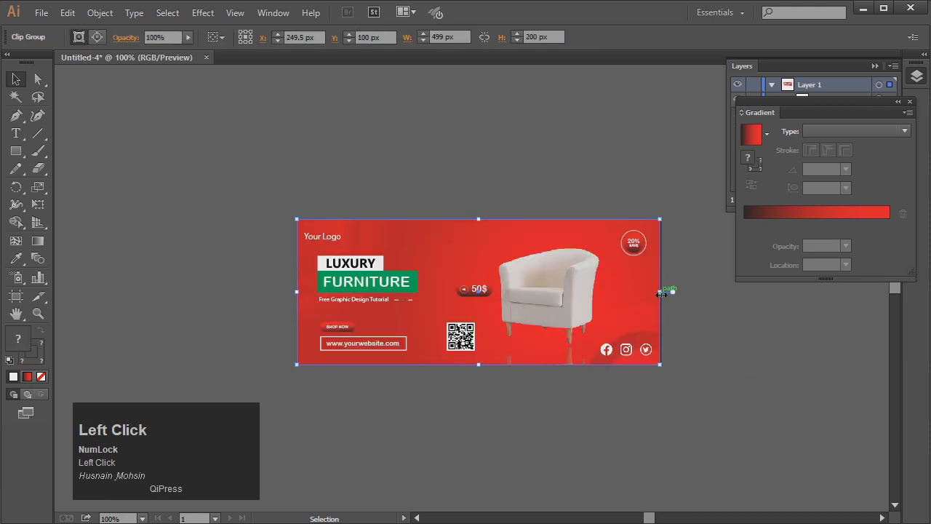
pyautogui.moveTo(660, 294); pyautogui.dragTo(662, 294)
pyautogui.moveTo(665, 293); pyautogui.dragTo(661, 289)
pyautogui.click(703, 311)
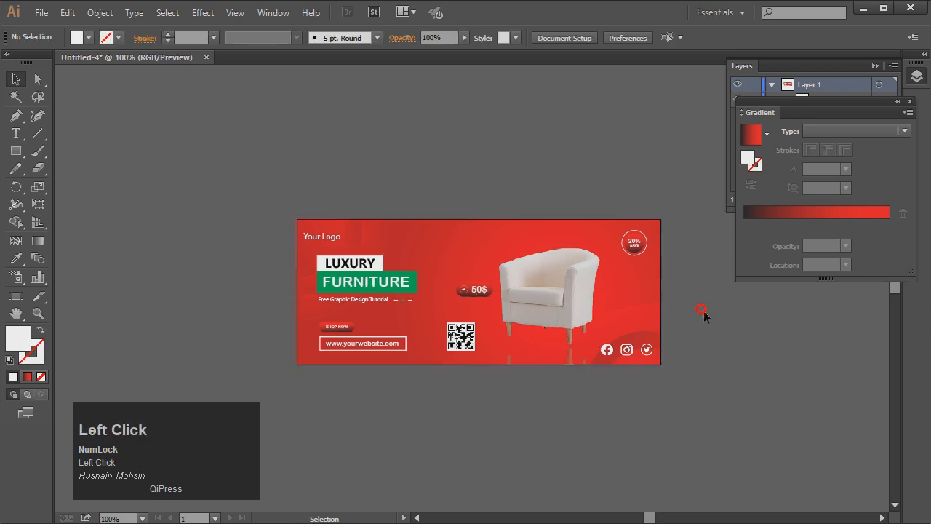
# Examine the complete banner enlarged and centered, with the Gradient and Layers panels cleared from the workspace
pyautogui.click(38, 313)
pyautogui.moveTo(284, 204); pyautogui.dragTo(689, 384)
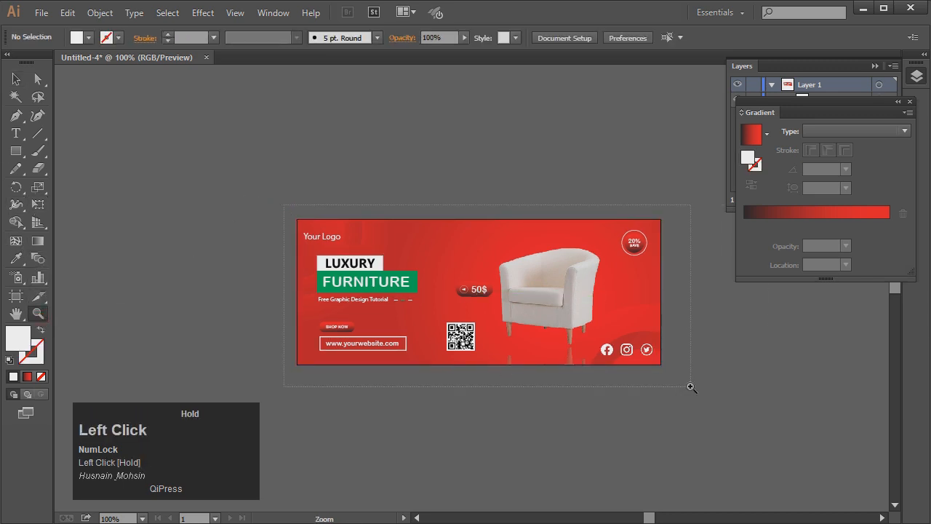
pyautogui.click(16, 79)
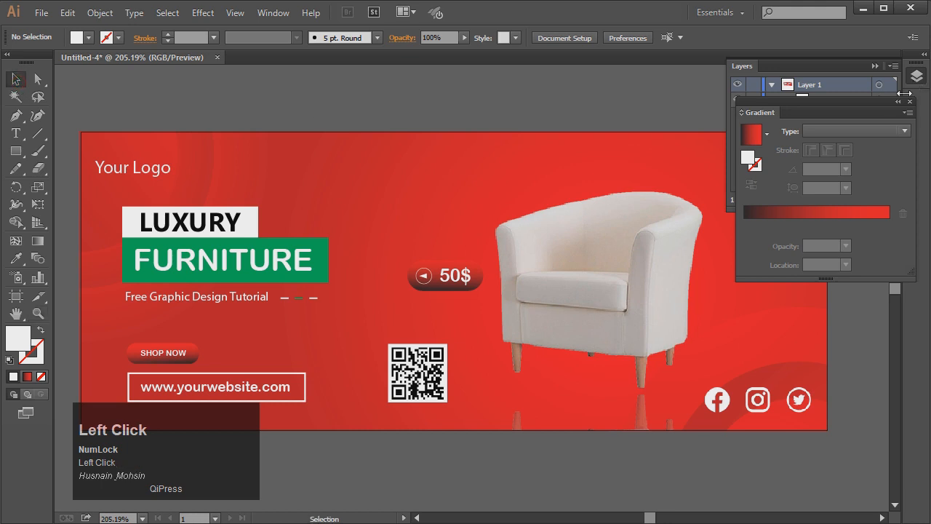
pyautogui.click(909, 101)
pyautogui.click(875, 65)
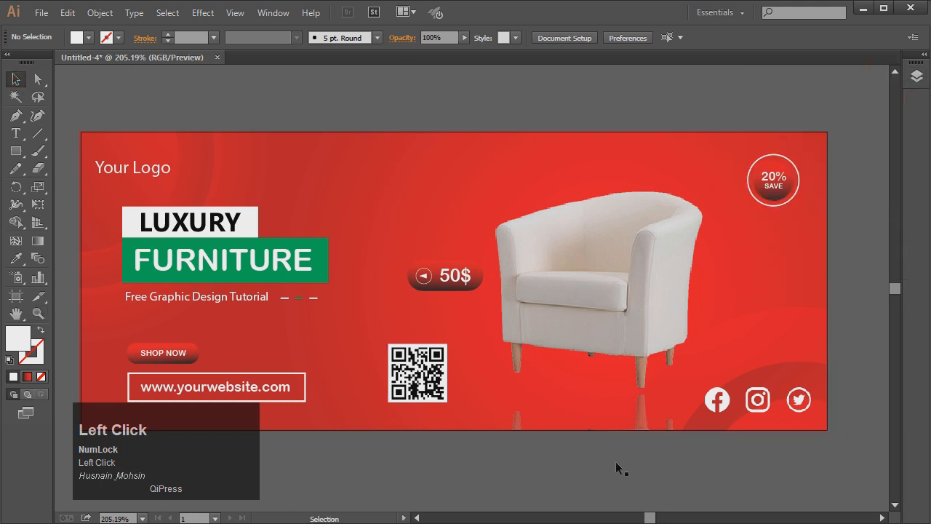
pyautogui.click(417, 518)
pyautogui.click(210, 466)
pyautogui.click(374, 477)
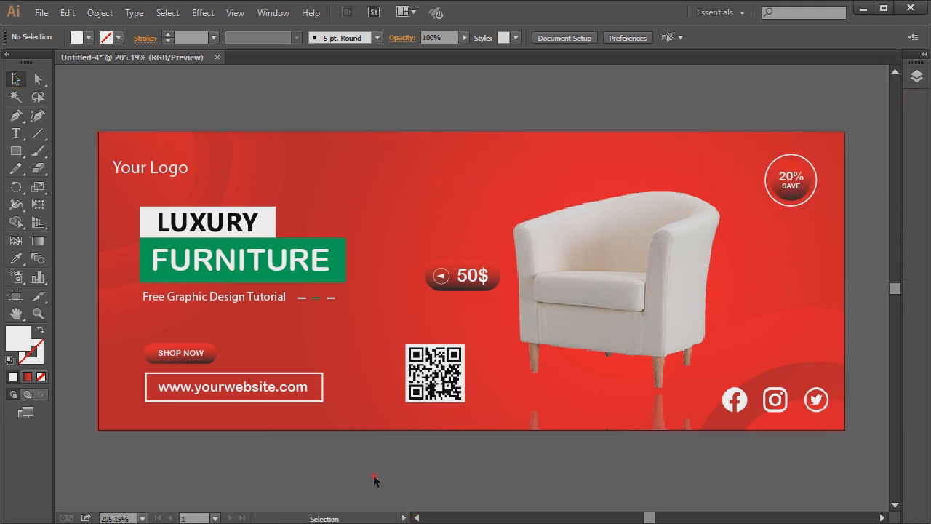